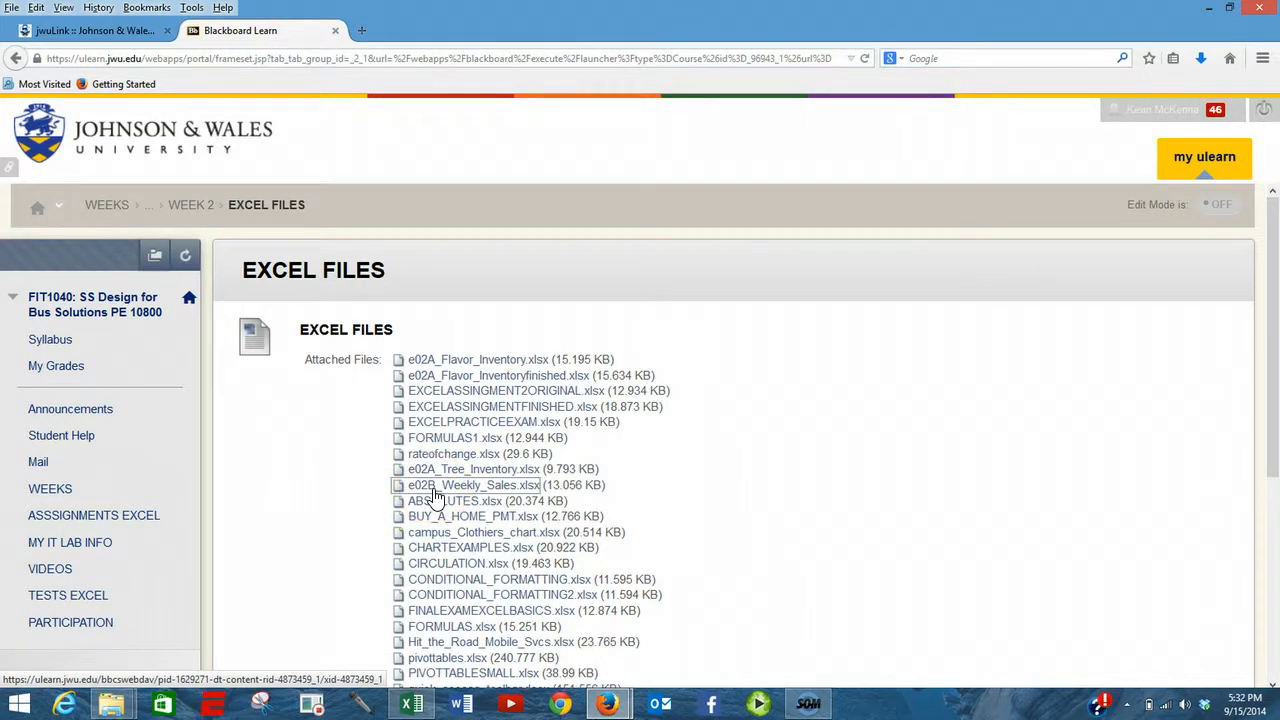
- Open the attached file e02B_Weekly_Sales.xlsx in Microsoft Excel and enable editing
{"action": "left_click", "coordinate": [434, 490]}
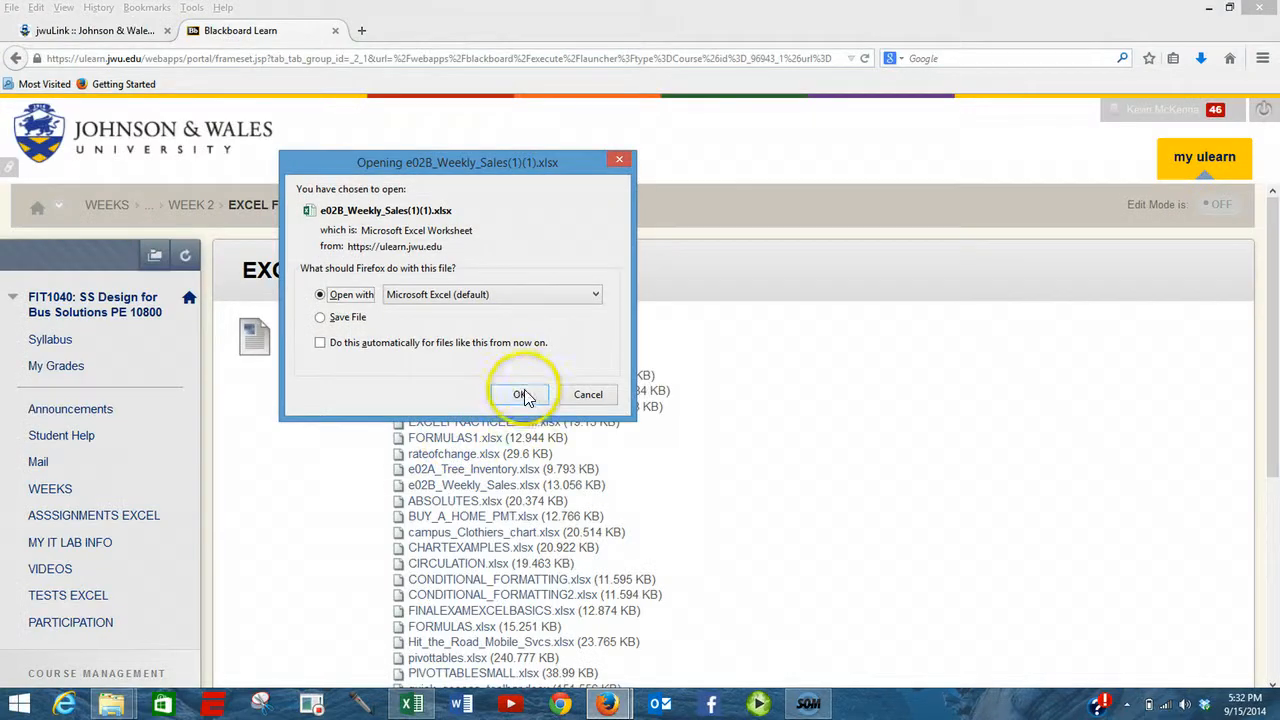
{"action": "left_click", "coordinate": [520, 394]}
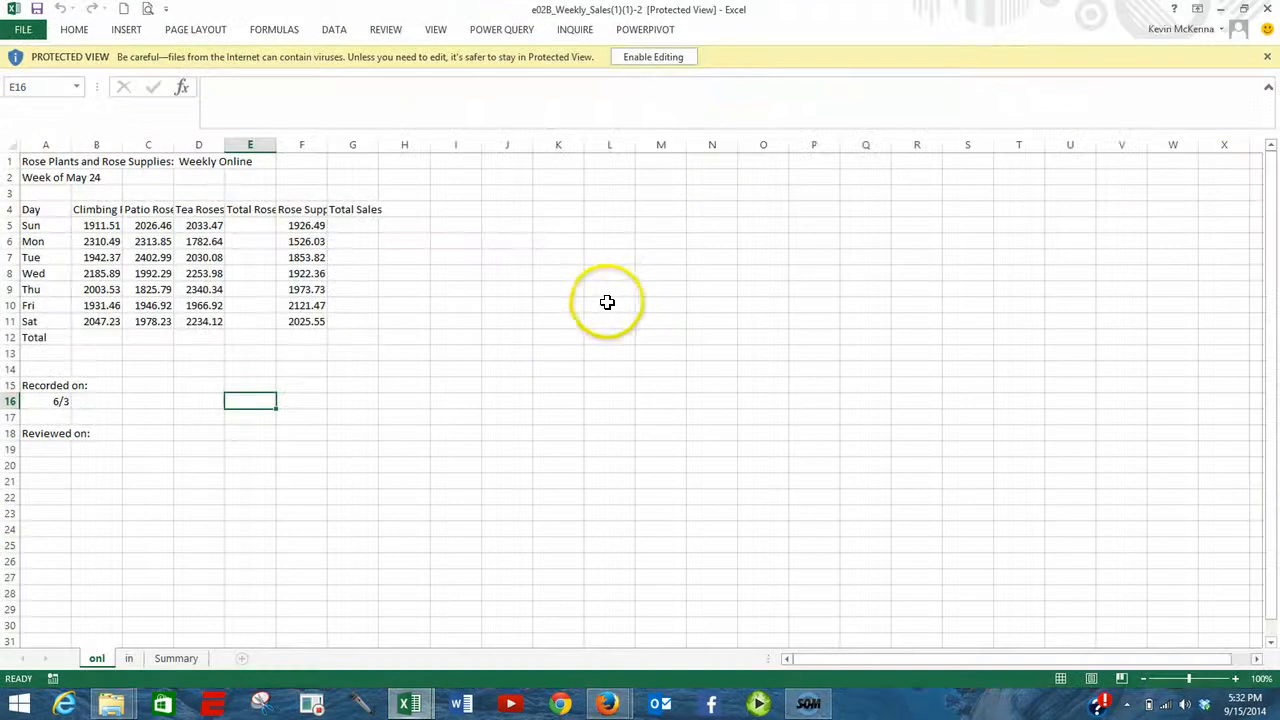
{"action": "left_click", "coordinate": [653, 57]}
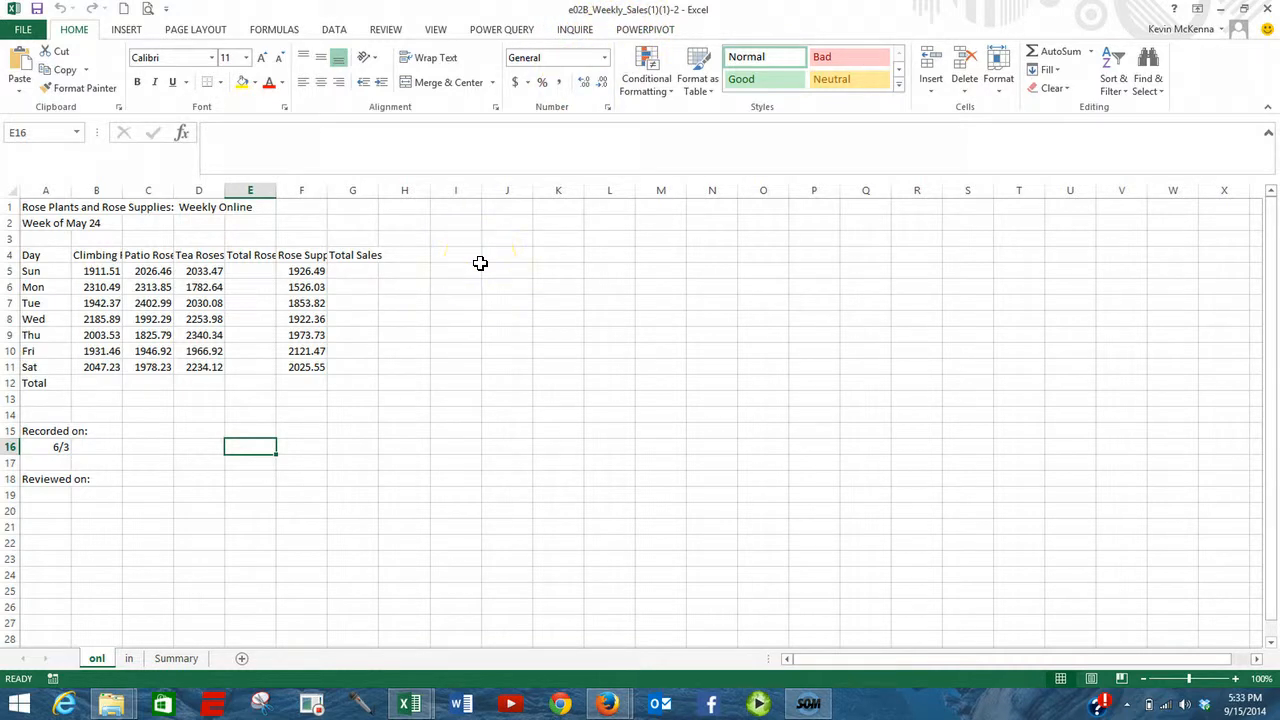
- Rename the "onl" sheet as Online and the "in" sheet as In Store
{"action": "double_click", "coordinate": [99, 660]}
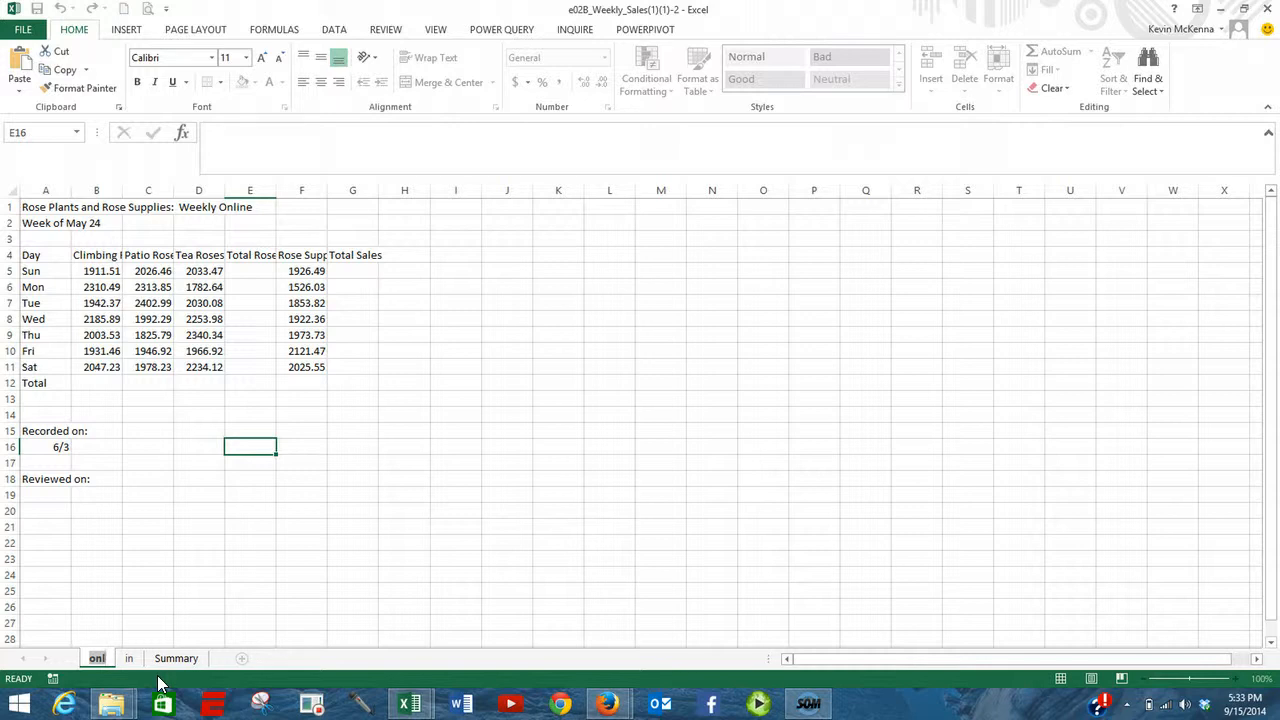
{"action": "key", "text": "p"}
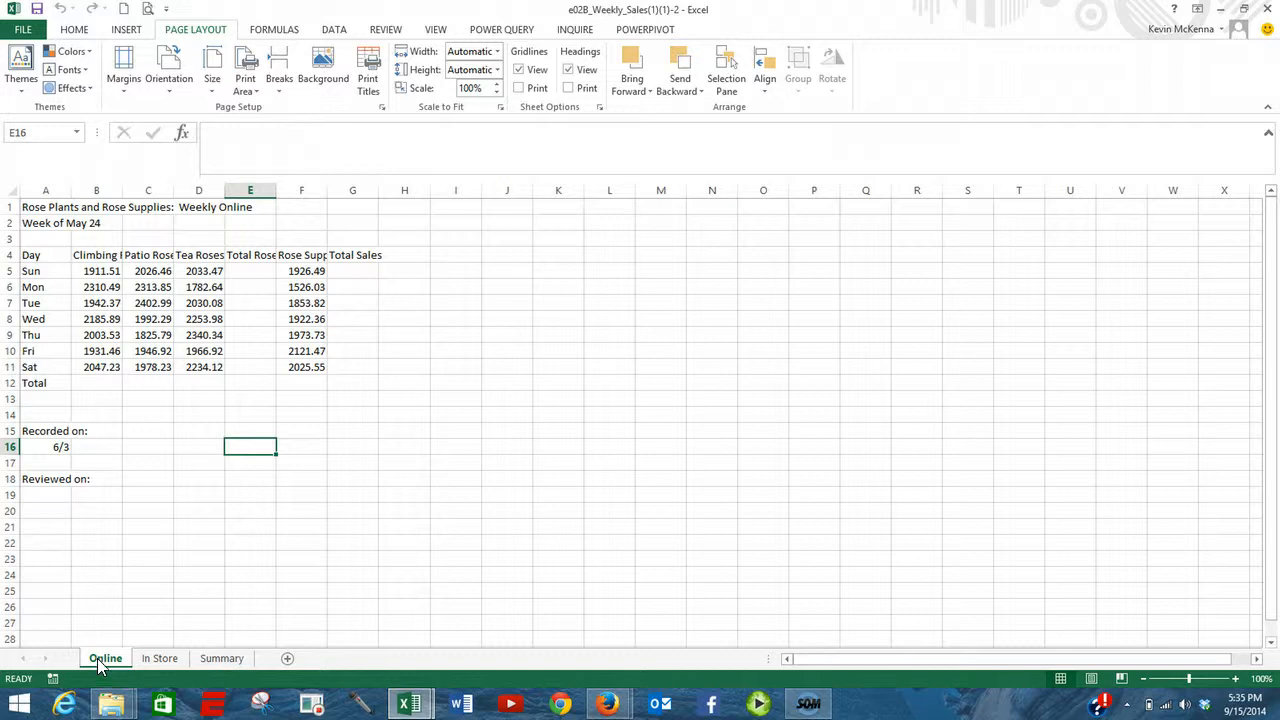
- Format the recorded-on date in A16 of the Online sheet with the date type 3/14/12
{"action": "left_click", "coordinate": [47, 447]}
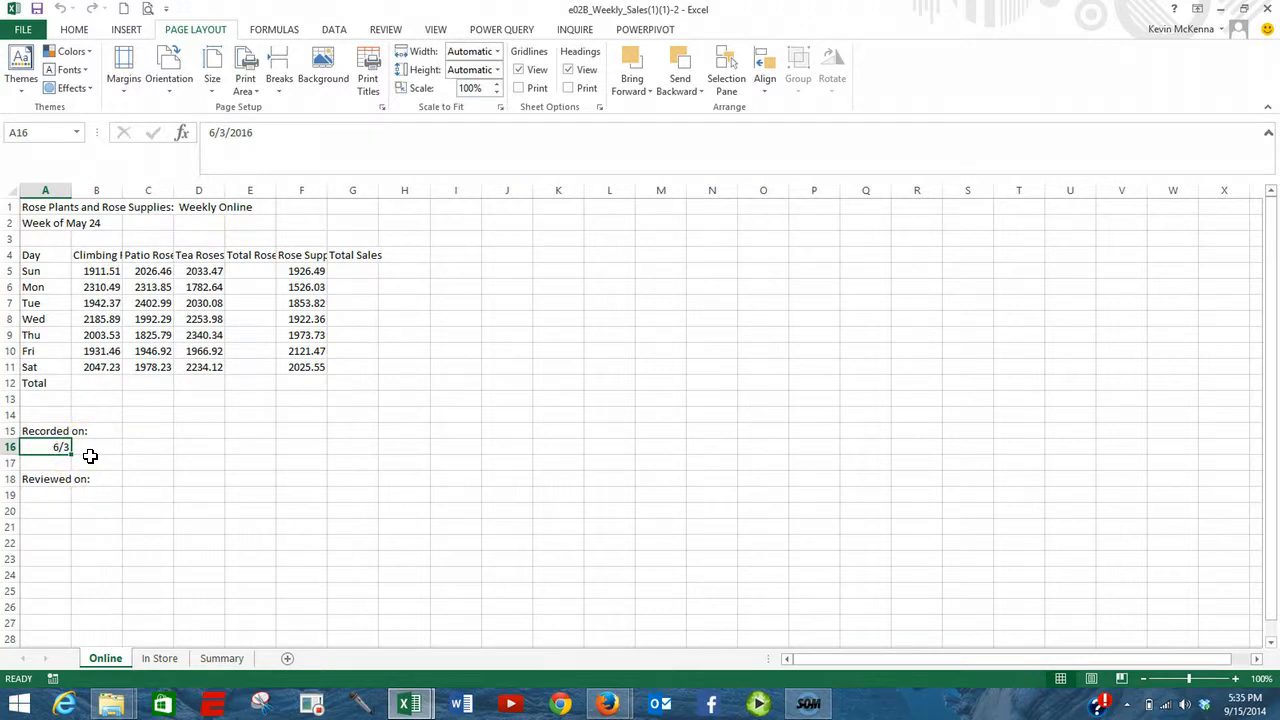
{"action": "left_click", "coordinate": [61, 448]}
{"action": "right_click", "coordinate": [50, 446]}
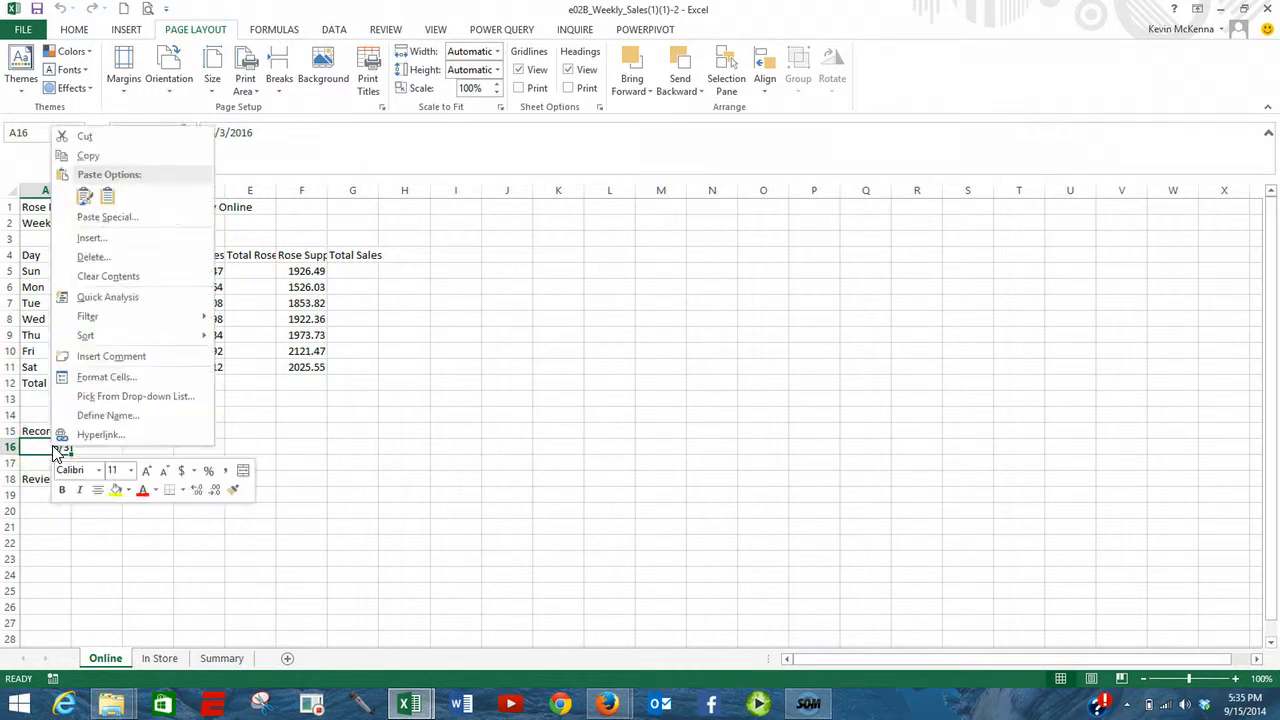
{"action": "left_click", "coordinate": [105, 380]}
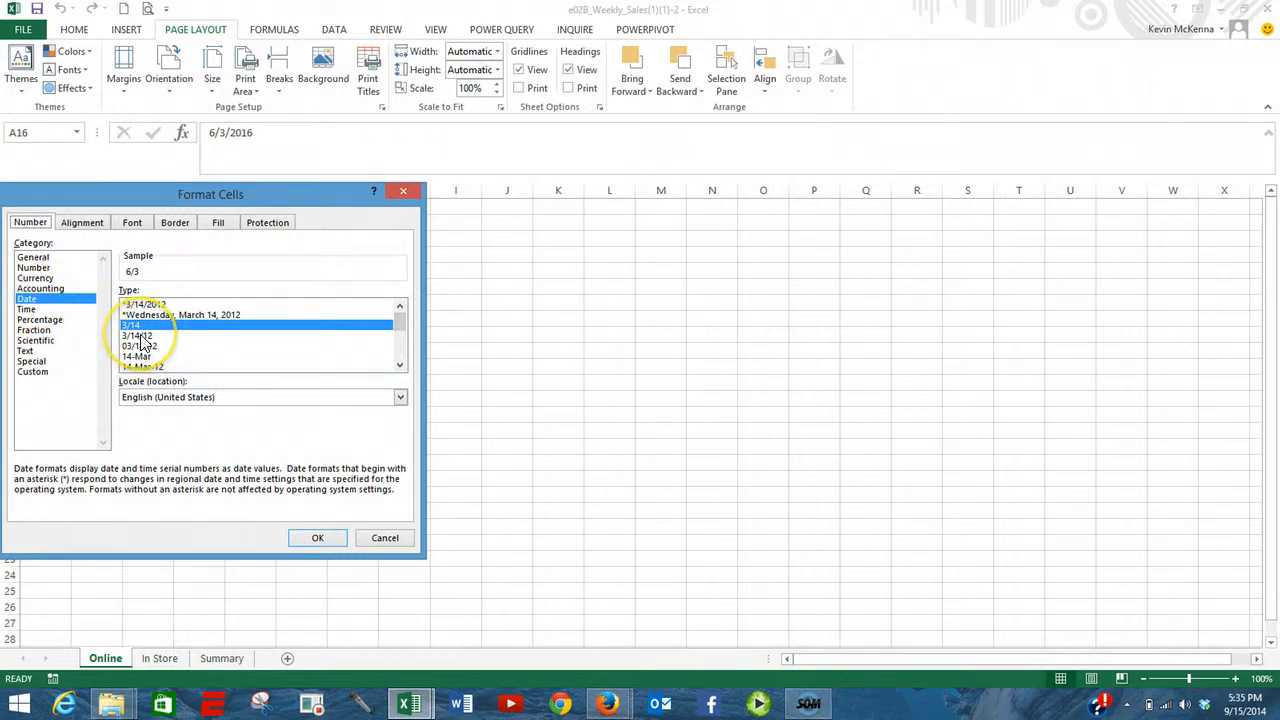
{"action": "left_click", "coordinate": [141, 336]}
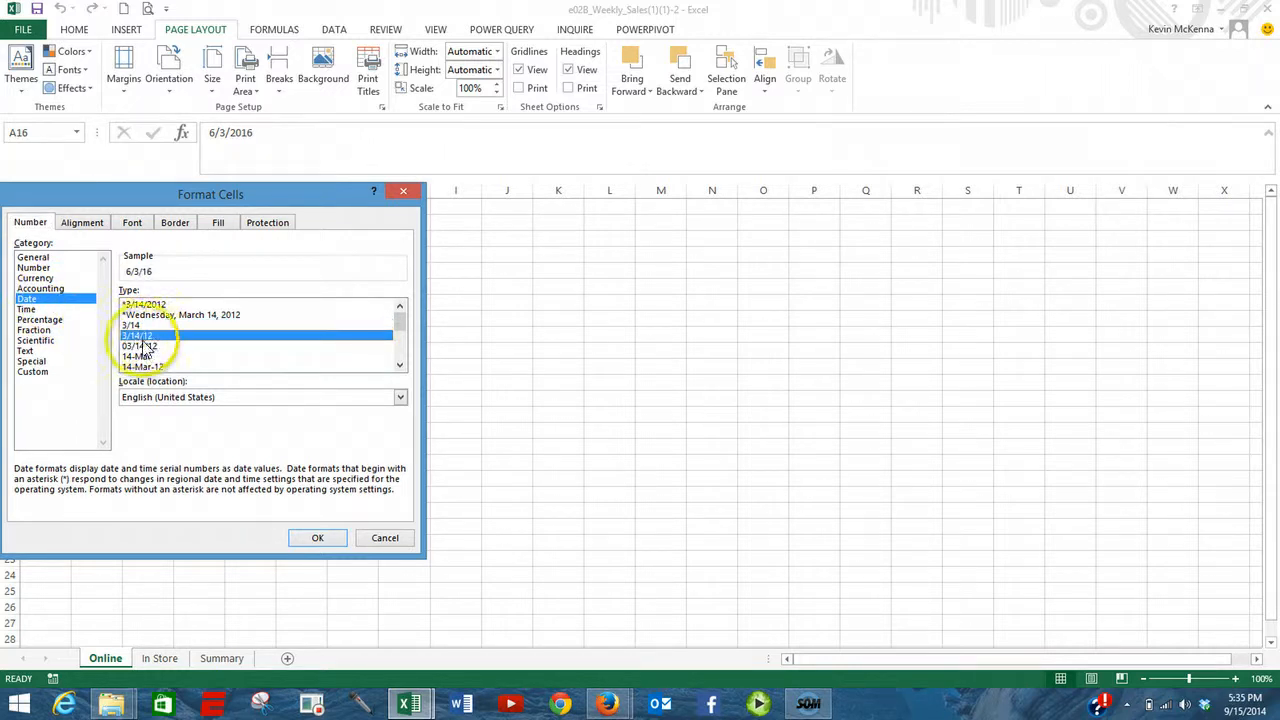
{"action": "left_click", "coordinate": [313, 537]}
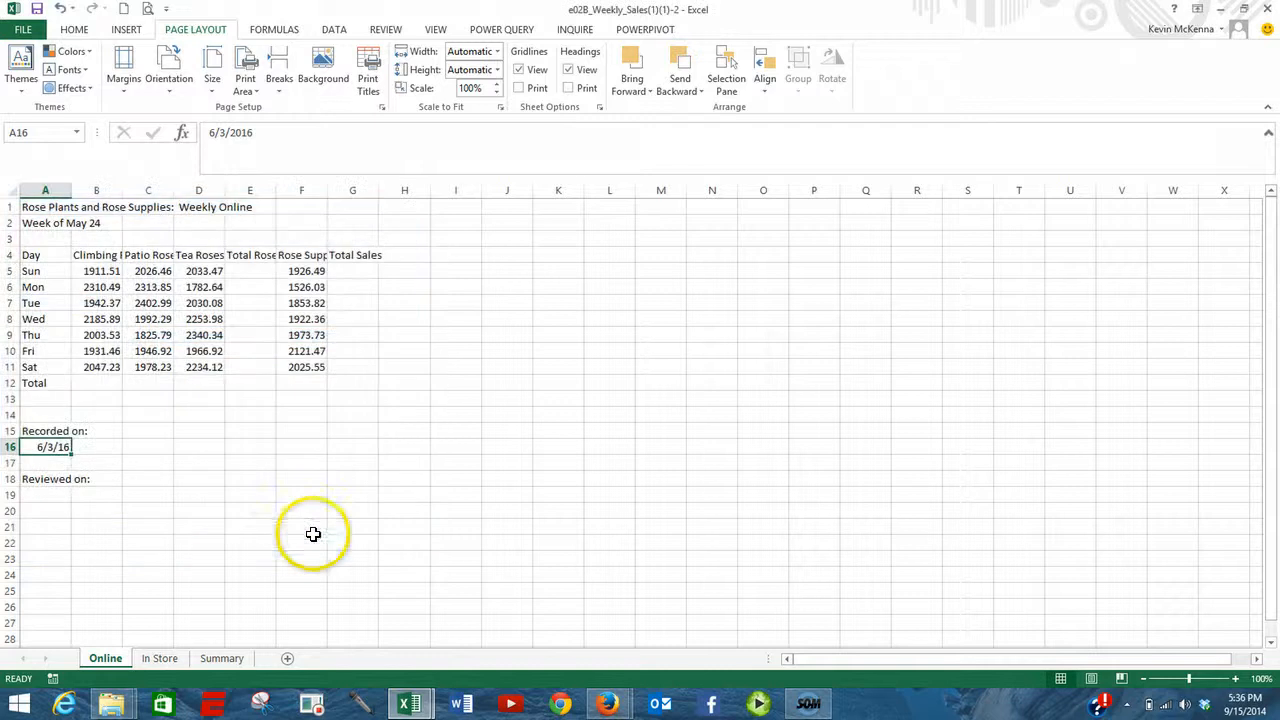
- Format the date in A16 with the long date type "Wednesday, March 14, 2012"
{"action": "right_click", "coordinate": [60, 448]}
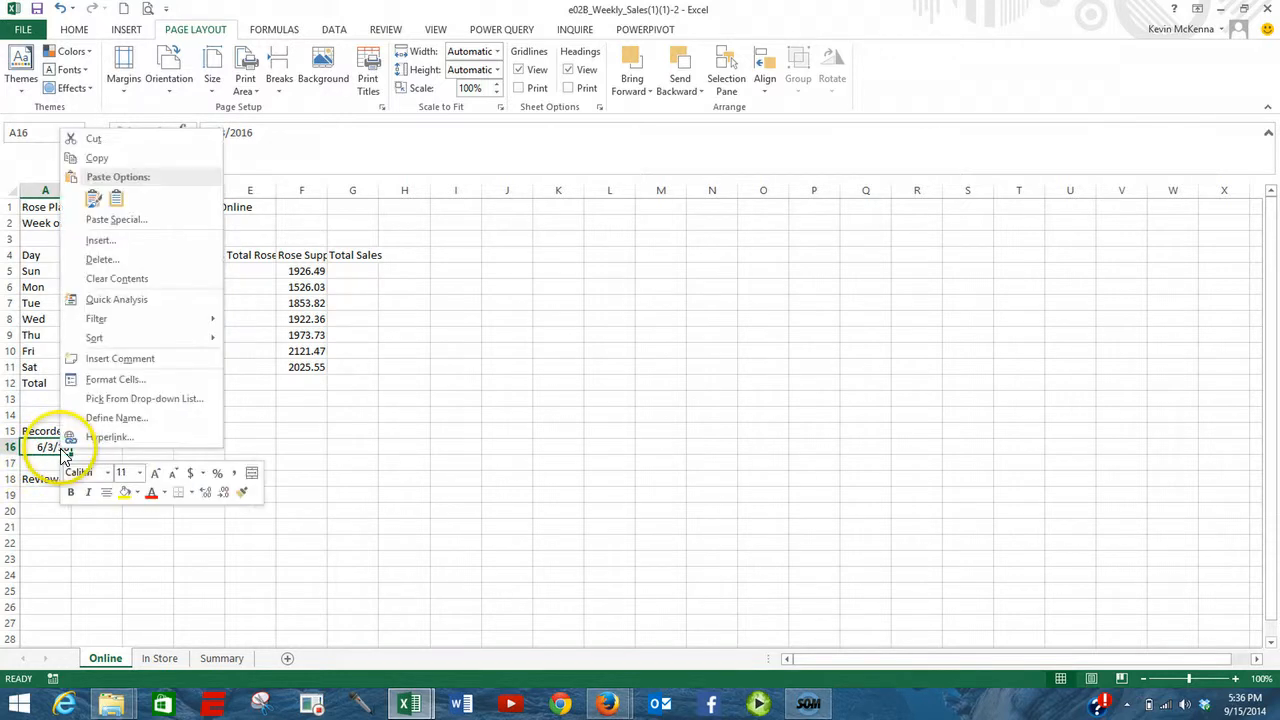
{"action": "mouse_move", "coordinate": [95, 337]}
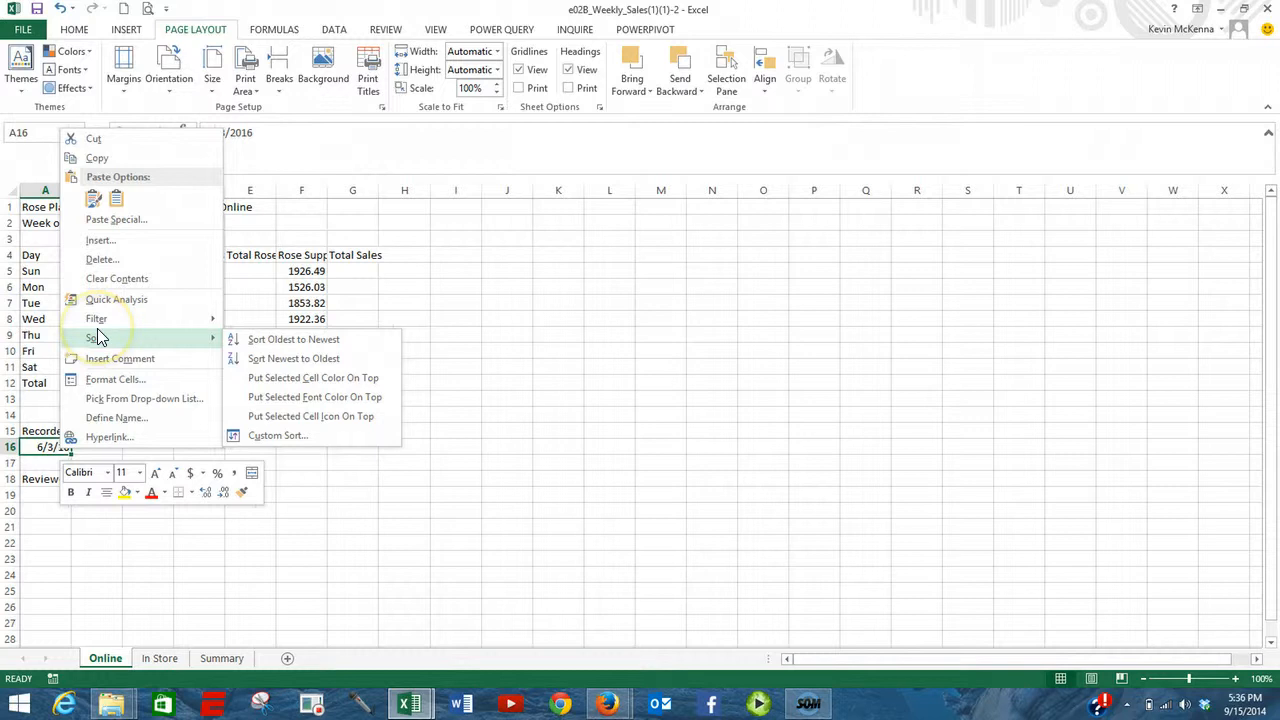
{"action": "left_click", "coordinate": [118, 379]}
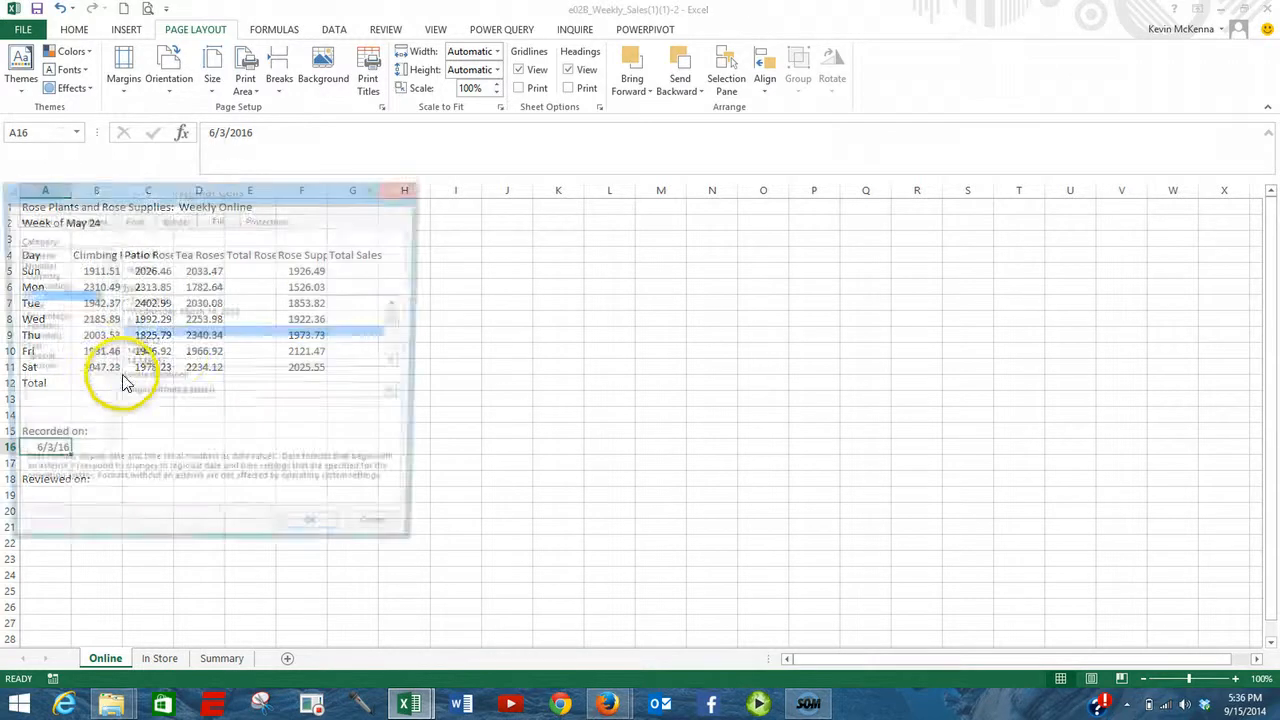
{"action": "left_click", "coordinate": [166, 312]}
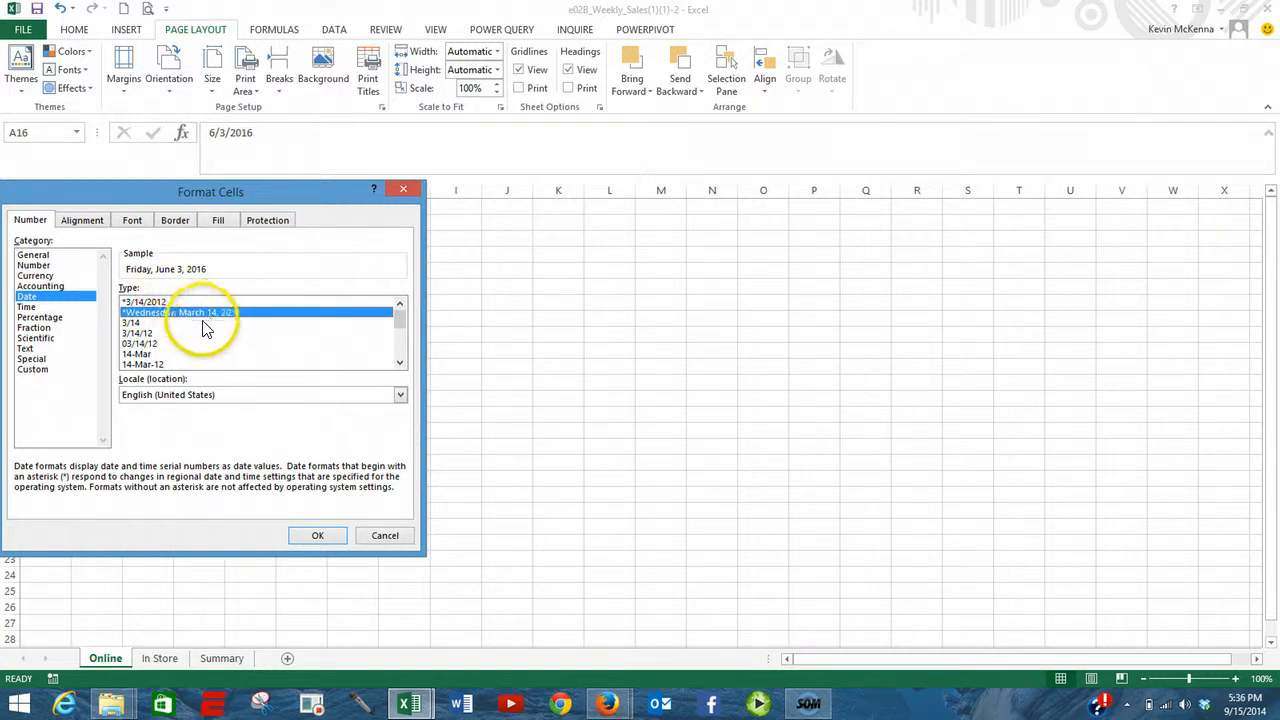
{"action": "left_click", "coordinate": [320, 534]}
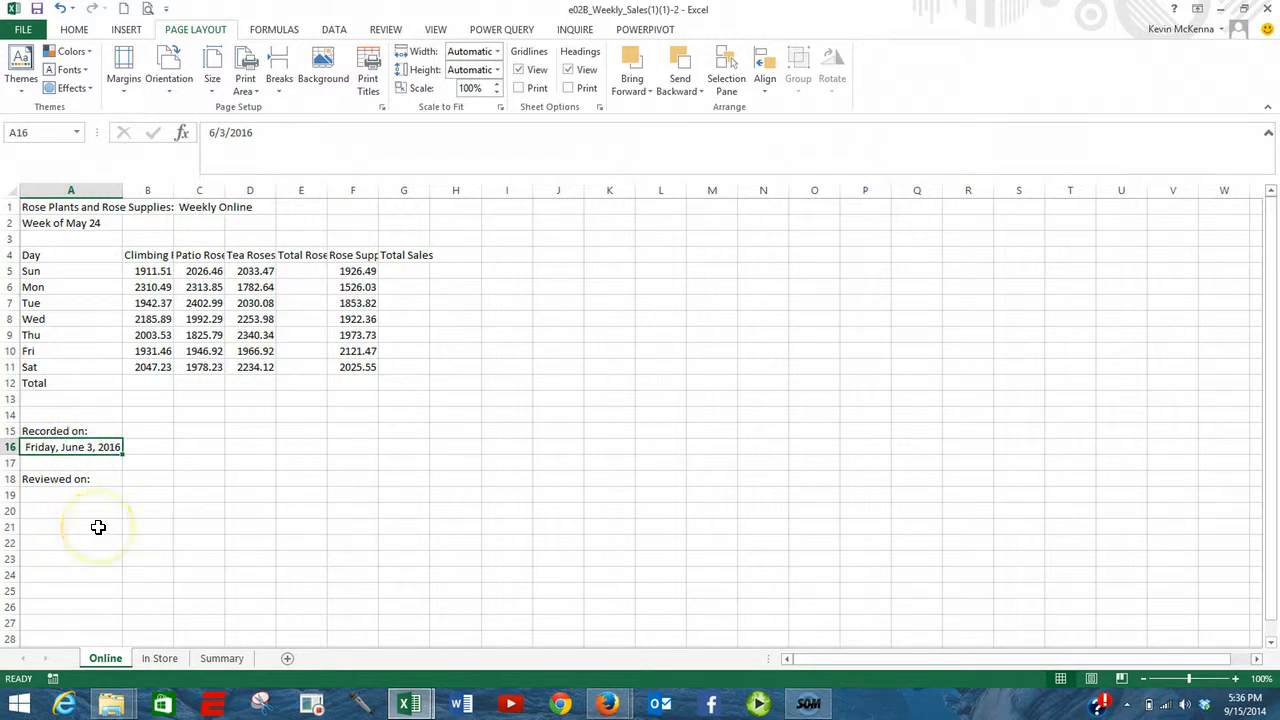
- Format A16 with the date type 3/14 and replace its content with the current date
{"action": "right_click", "coordinate": [98, 457]}
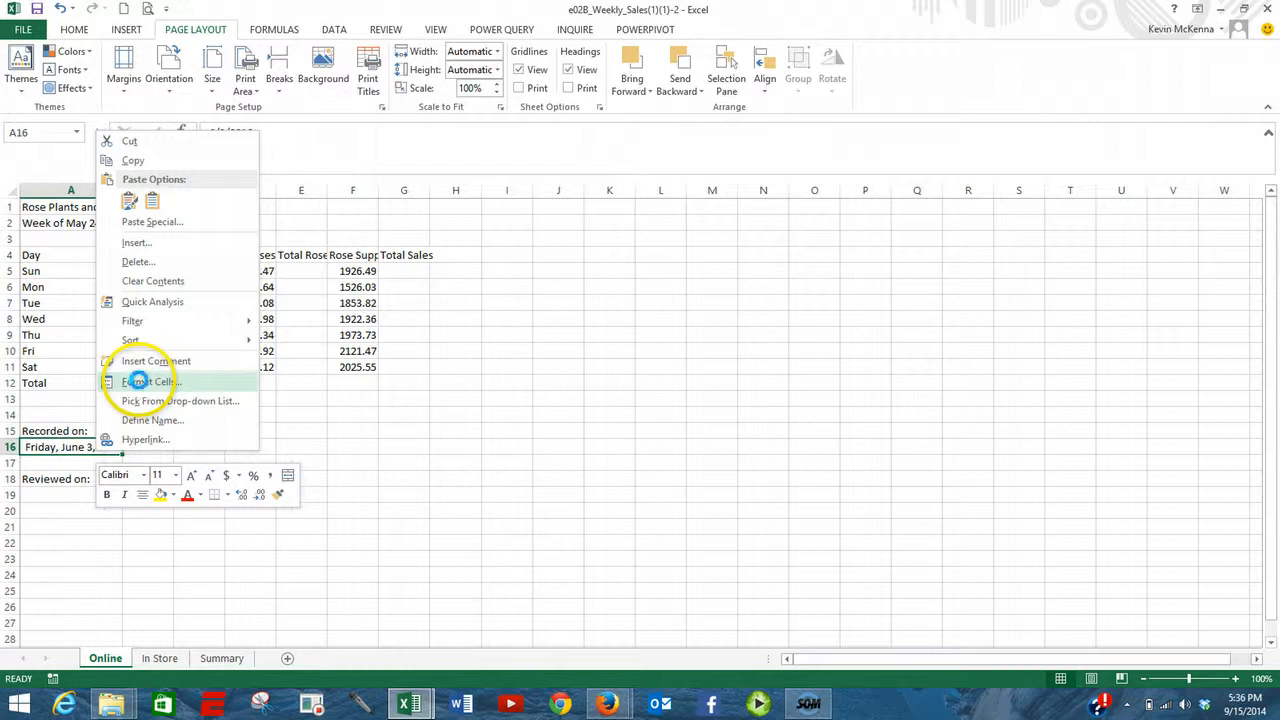
{"action": "left_click", "coordinate": [140, 382]}
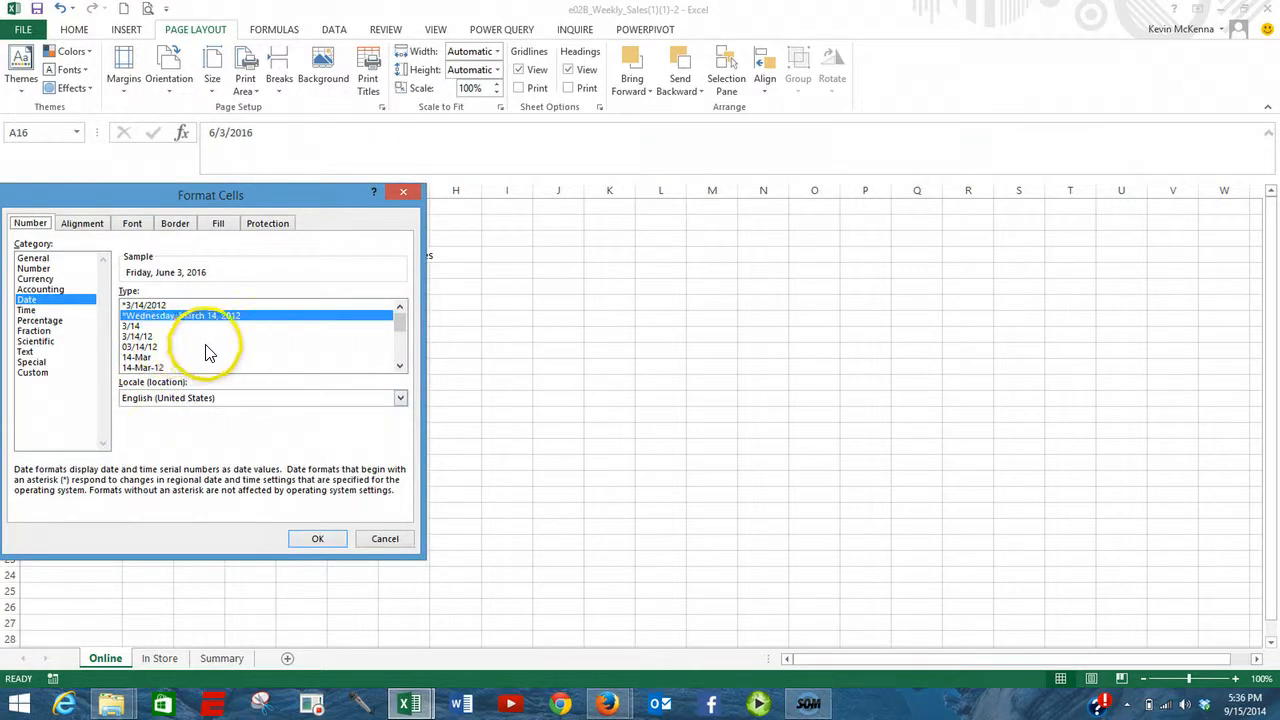
{"action": "left_click", "coordinate": [132, 328]}
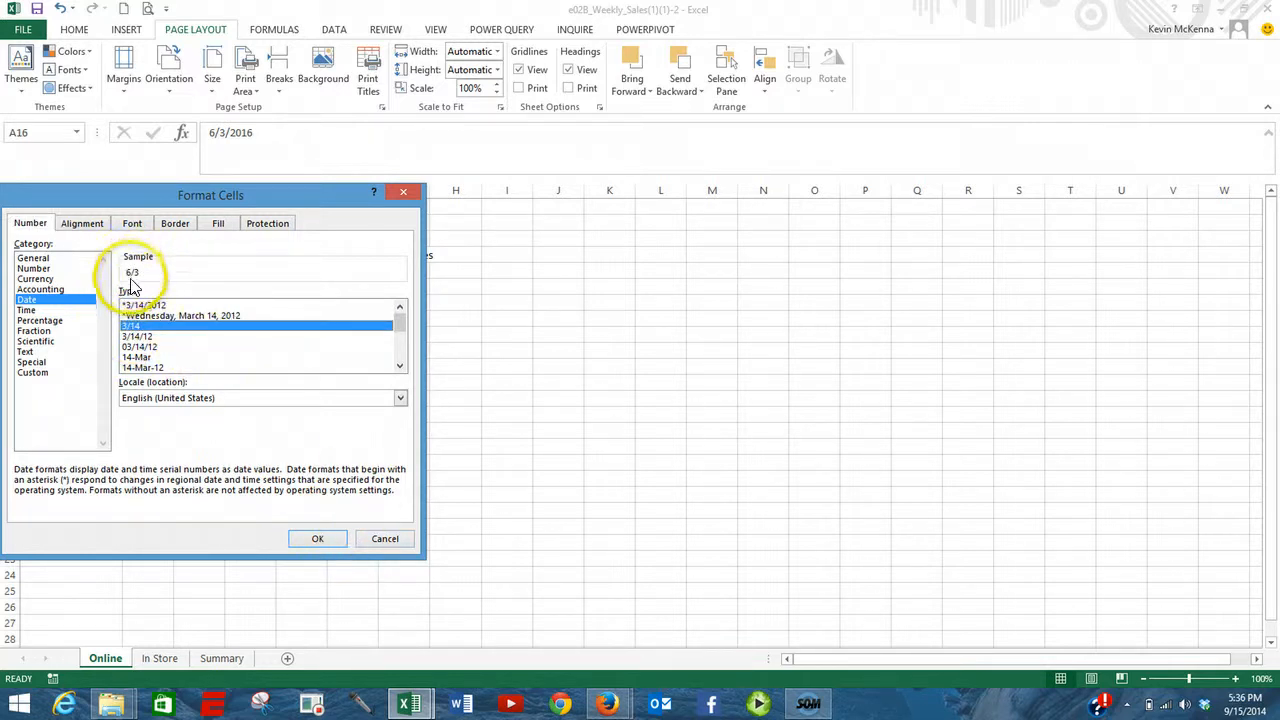
{"action": "left_click", "coordinate": [323, 538]}
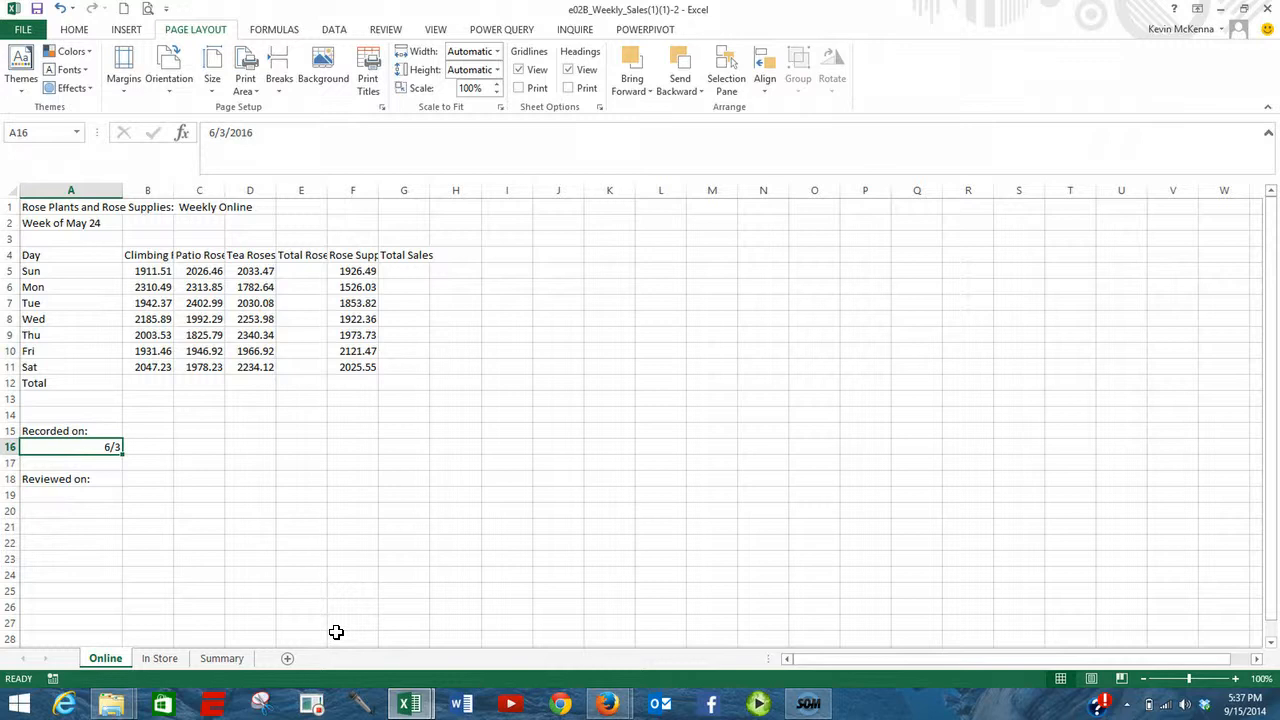
{"action": "key", "text": "ctrl+semicolon"}
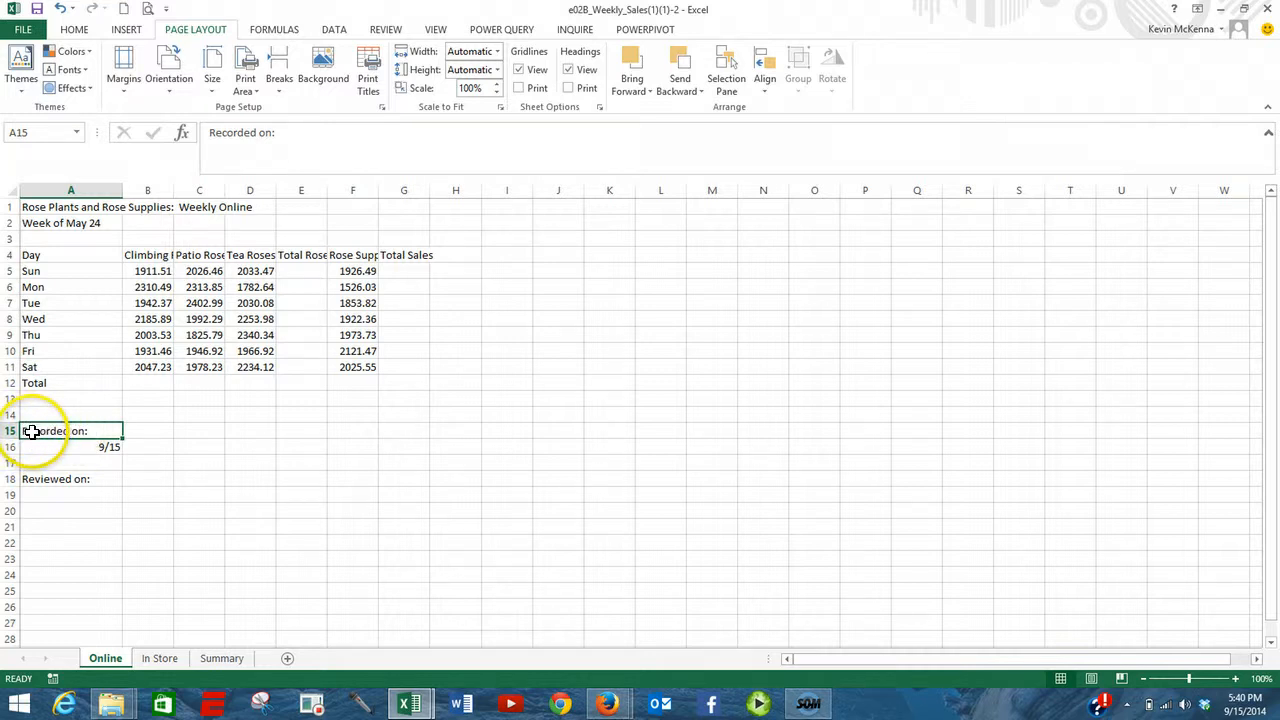
- Copy A15:A18 from the Online sheet to A15 of the In Store sheet, return to the Online sheet and end copy mode
{"action": "left_click_drag", "start_coordinate": [33, 430], "coordinate": [34, 471]}
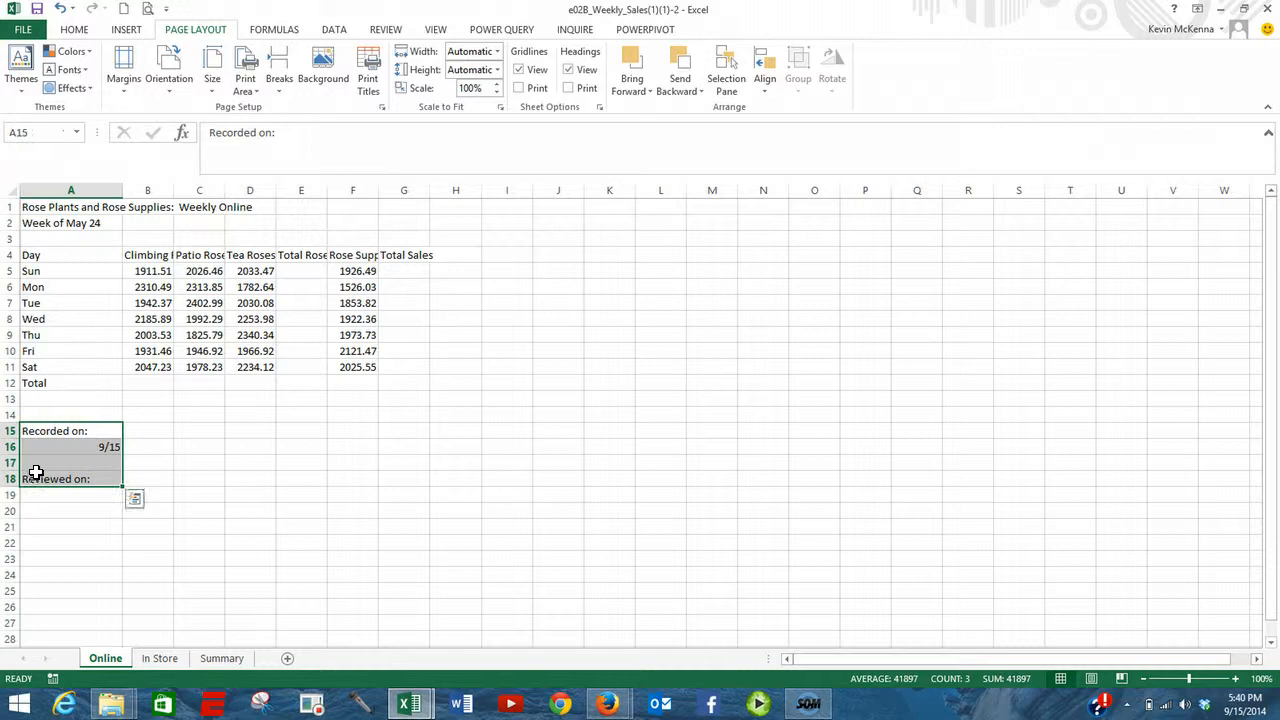
{"action": "right_click", "coordinate": [52, 470]}
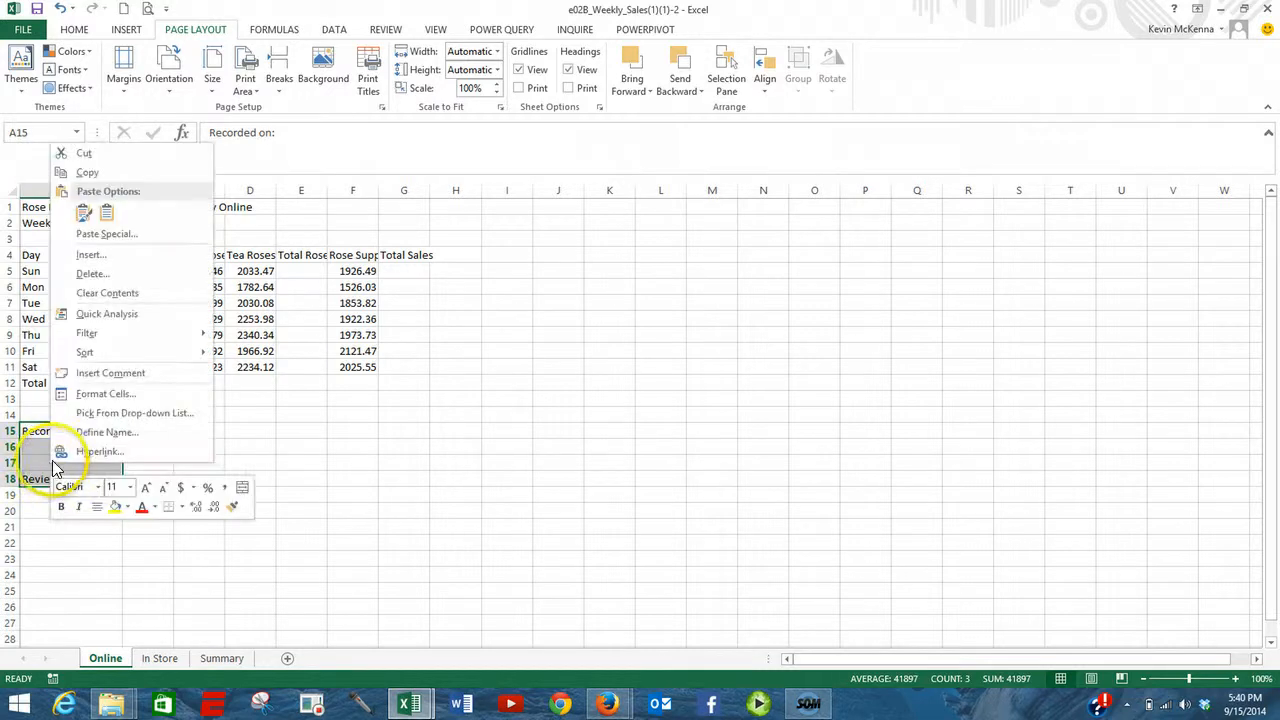
{"action": "left_click", "coordinate": [87, 172]}
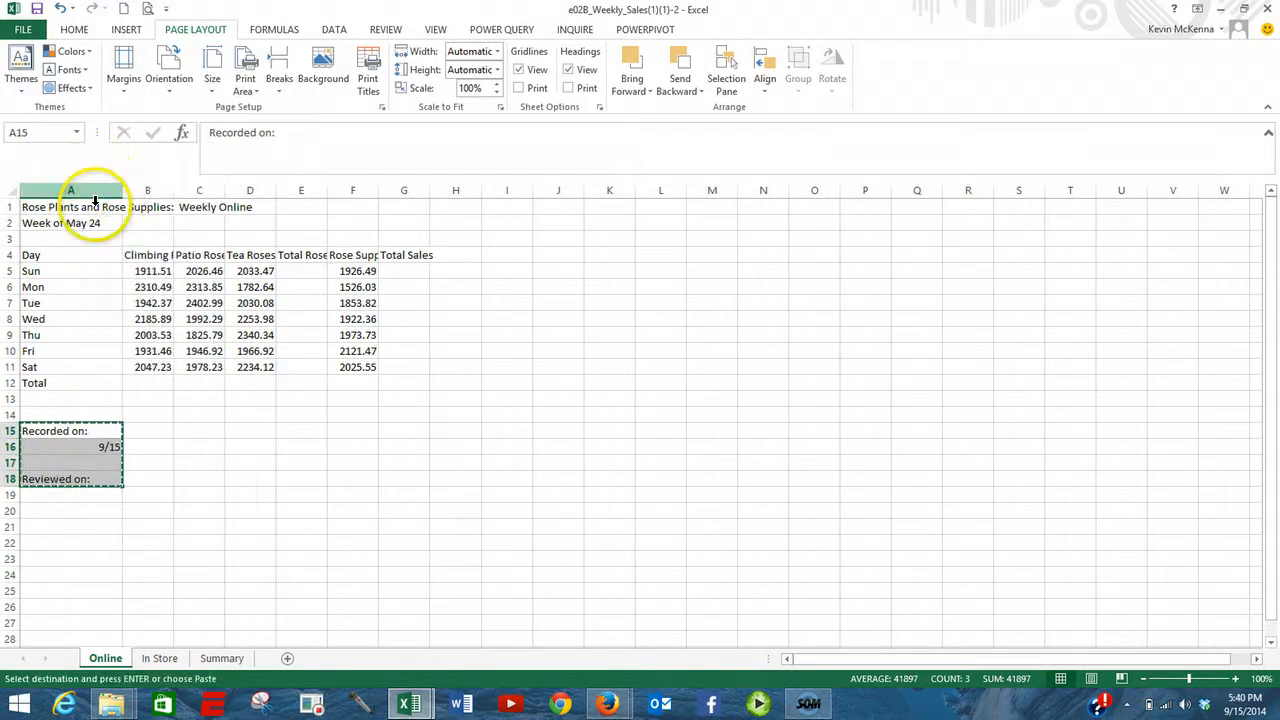
{"action": "left_click", "coordinate": [158, 660]}
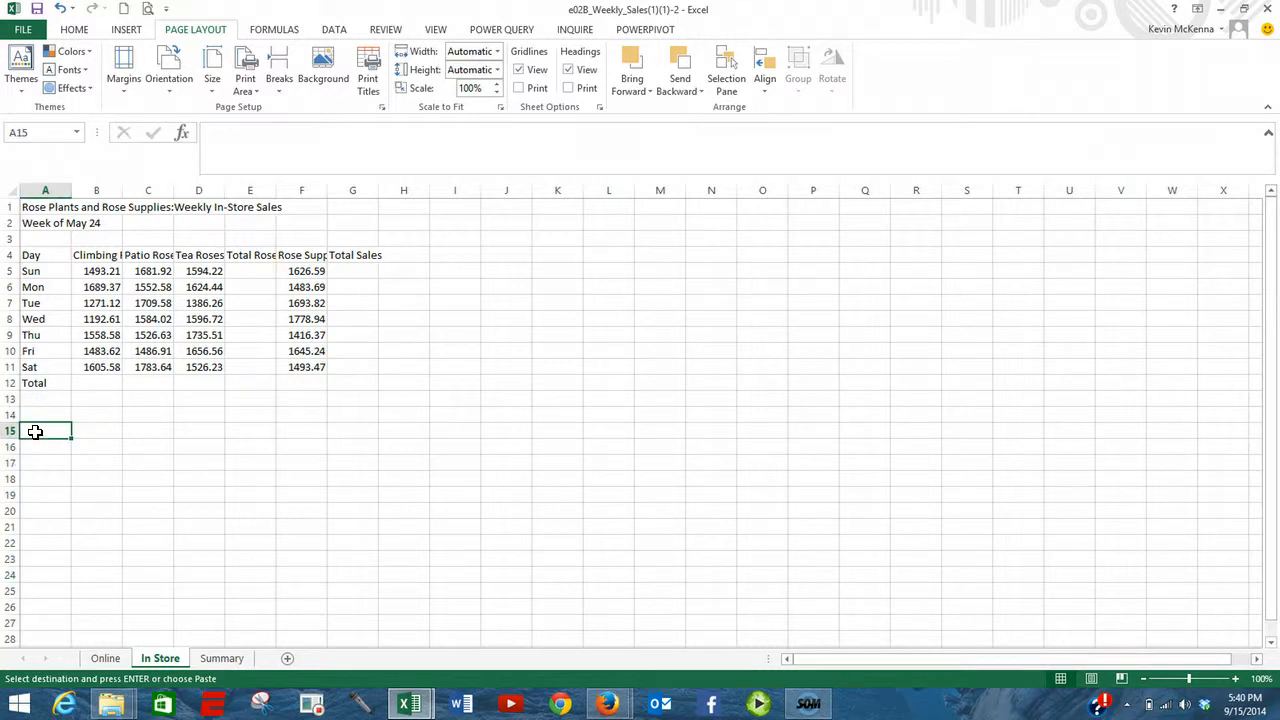
{"action": "right_click", "coordinate": [36, 433]}
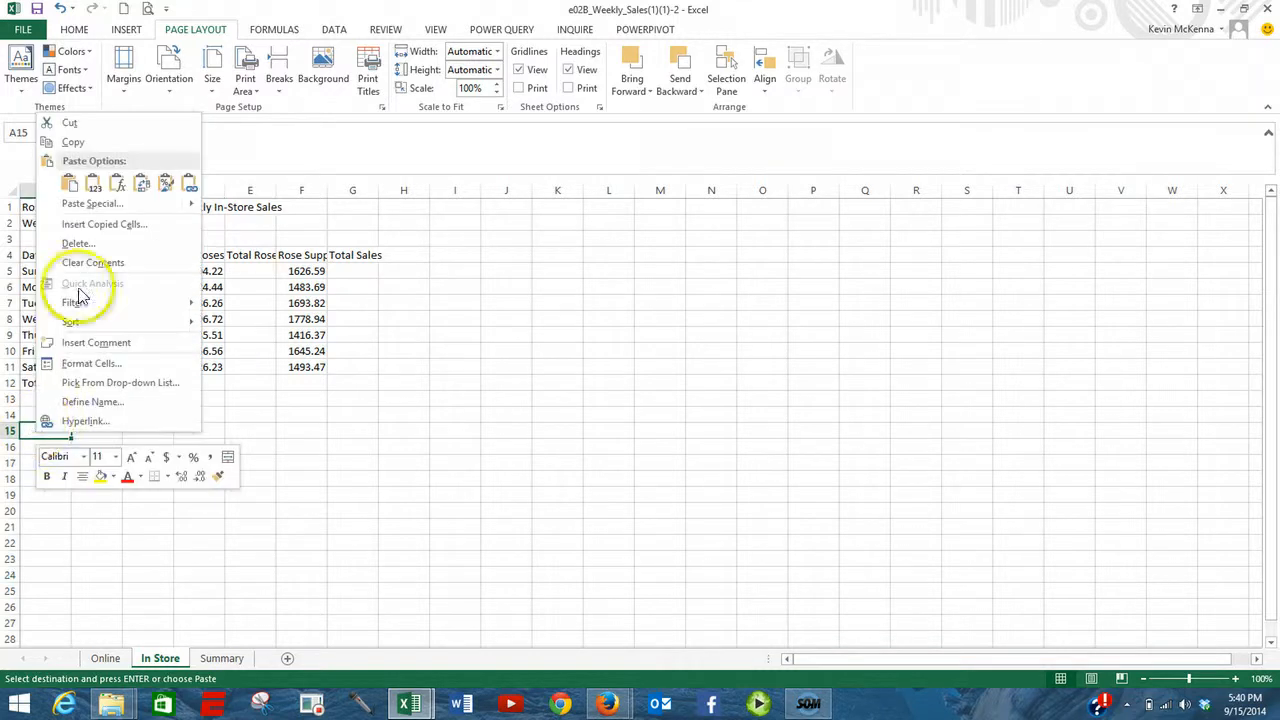
{"action": "left_click", "coordinate": [68, 185]}
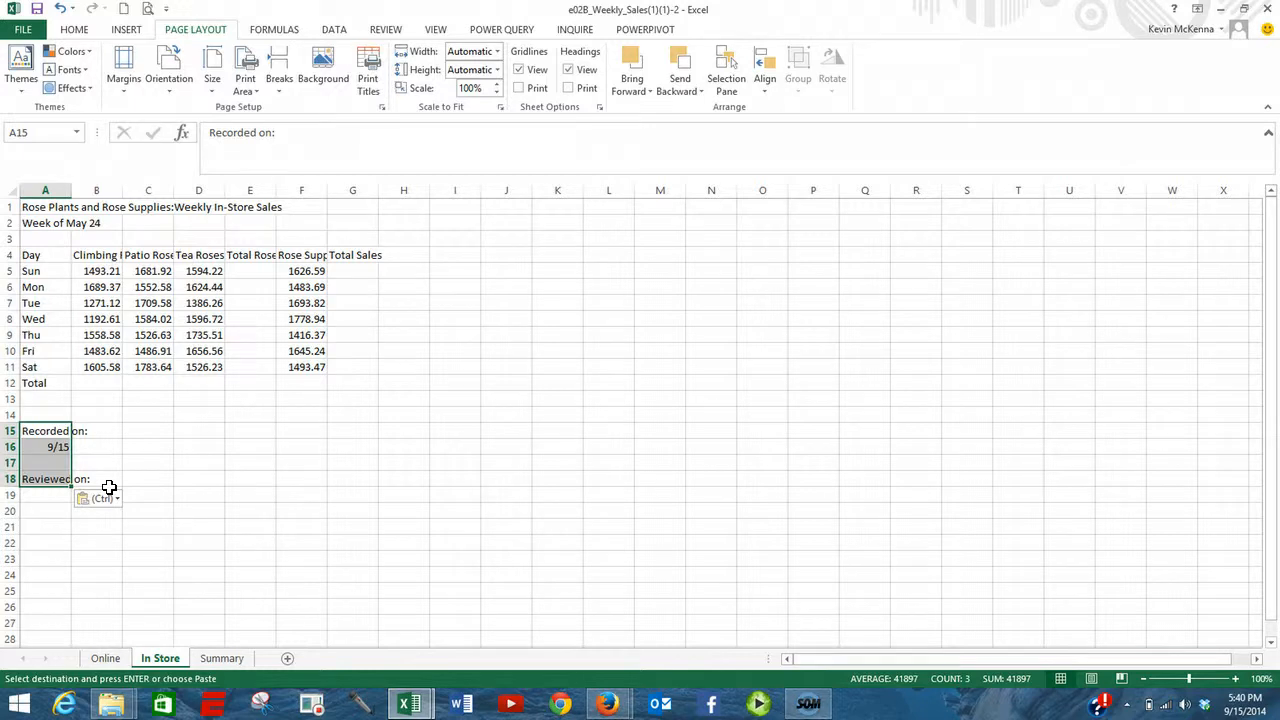
{"action": "left_click", "coordinate": [106, 657]}
{"action": "key", "text": "ctrl+v"}
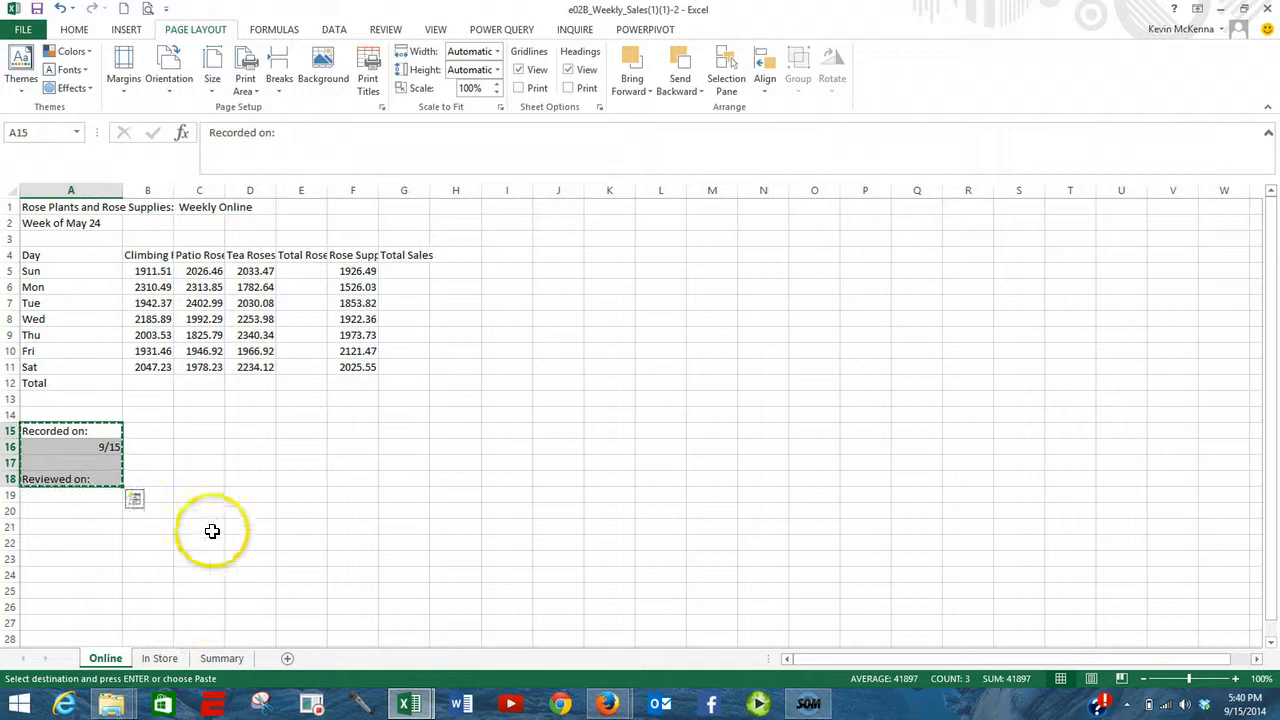
{"action": "key", "text": "Escape"}
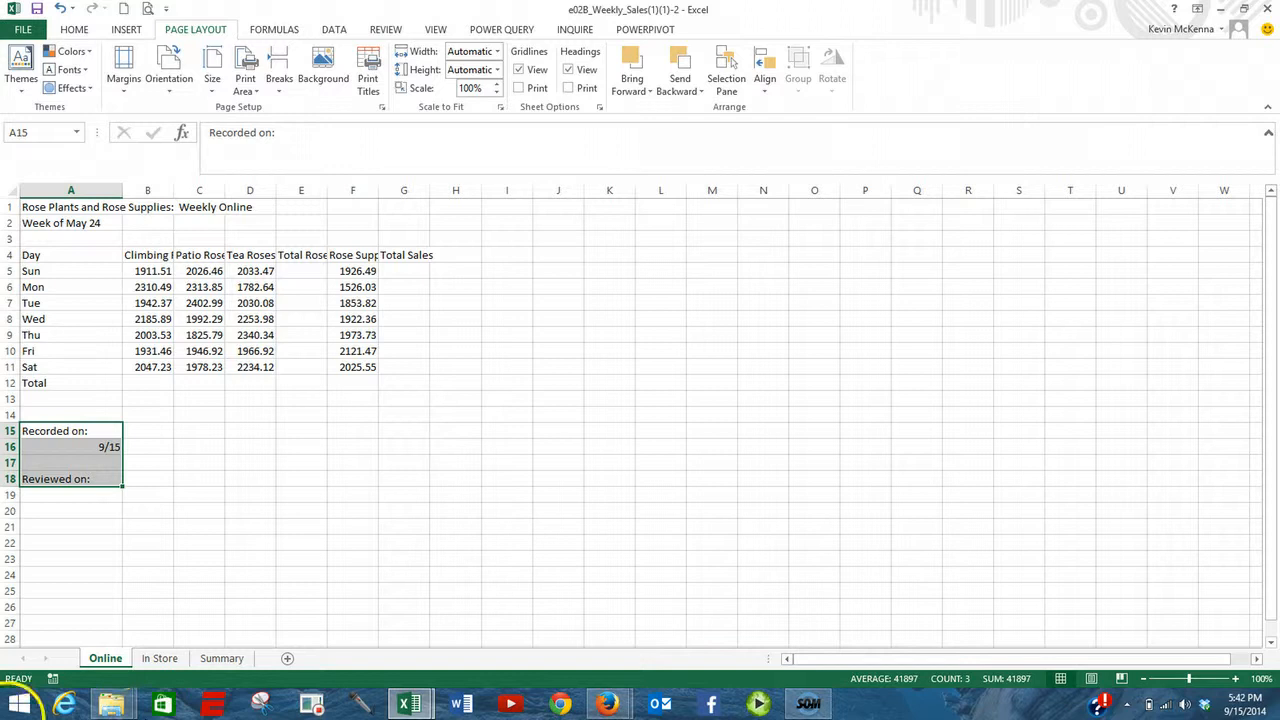
- Group the Online and In Store sheets and ungroup them again
{"action": "left_click", "coordinate": [108, 668]}
{"action": "left_click", "coordinate": [162, 658], "text": "ctrl"}
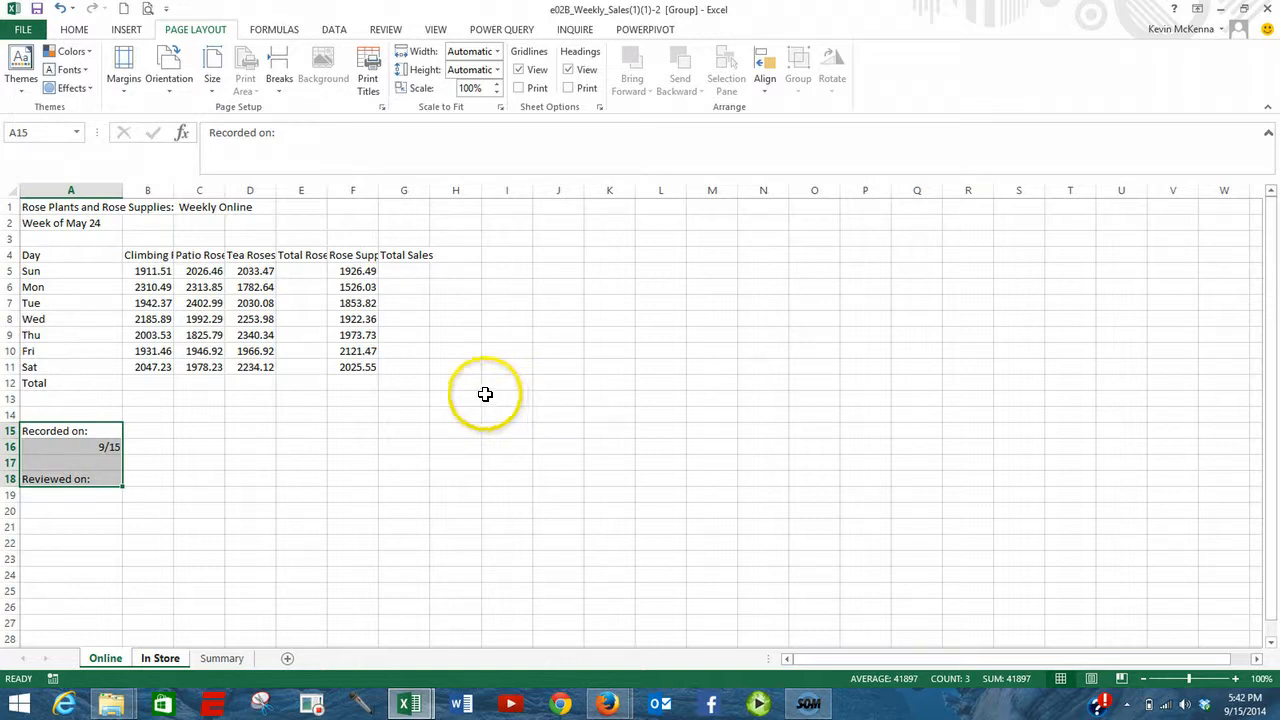
{"action": "right_click", "coordinate": [160, 658]}
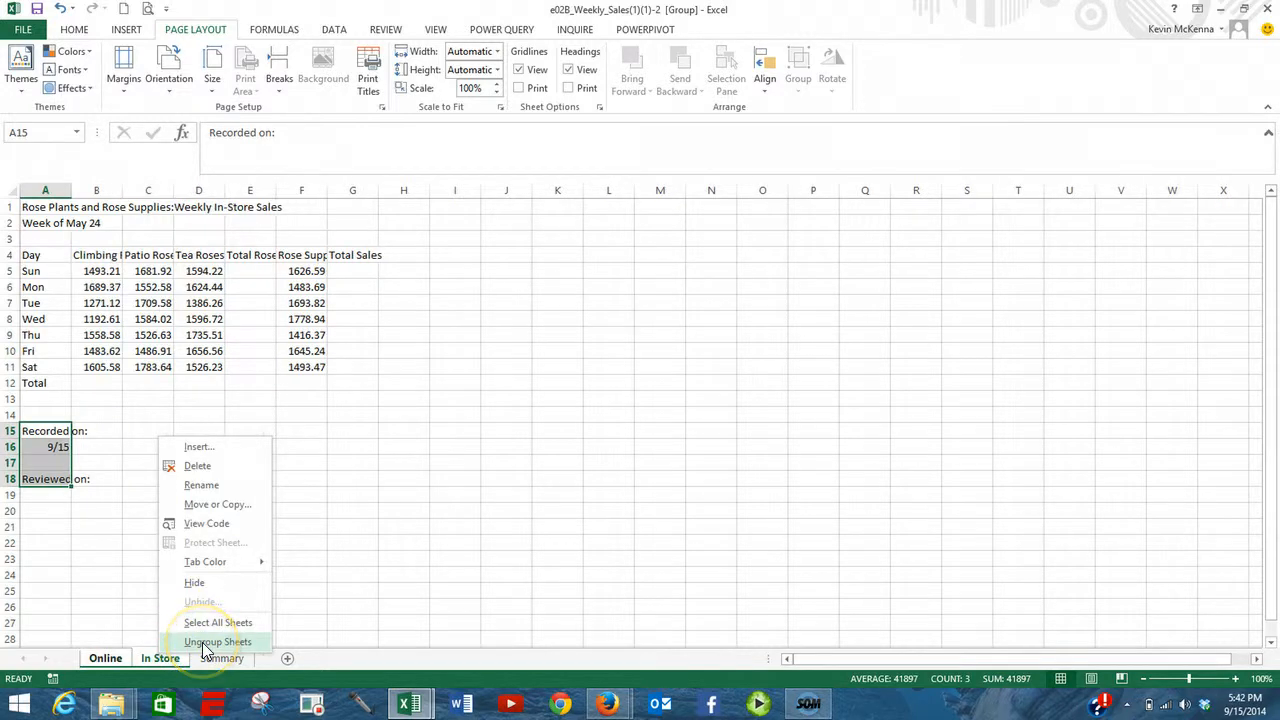
{"action": "left_click", "coordinate": [206, 642]}
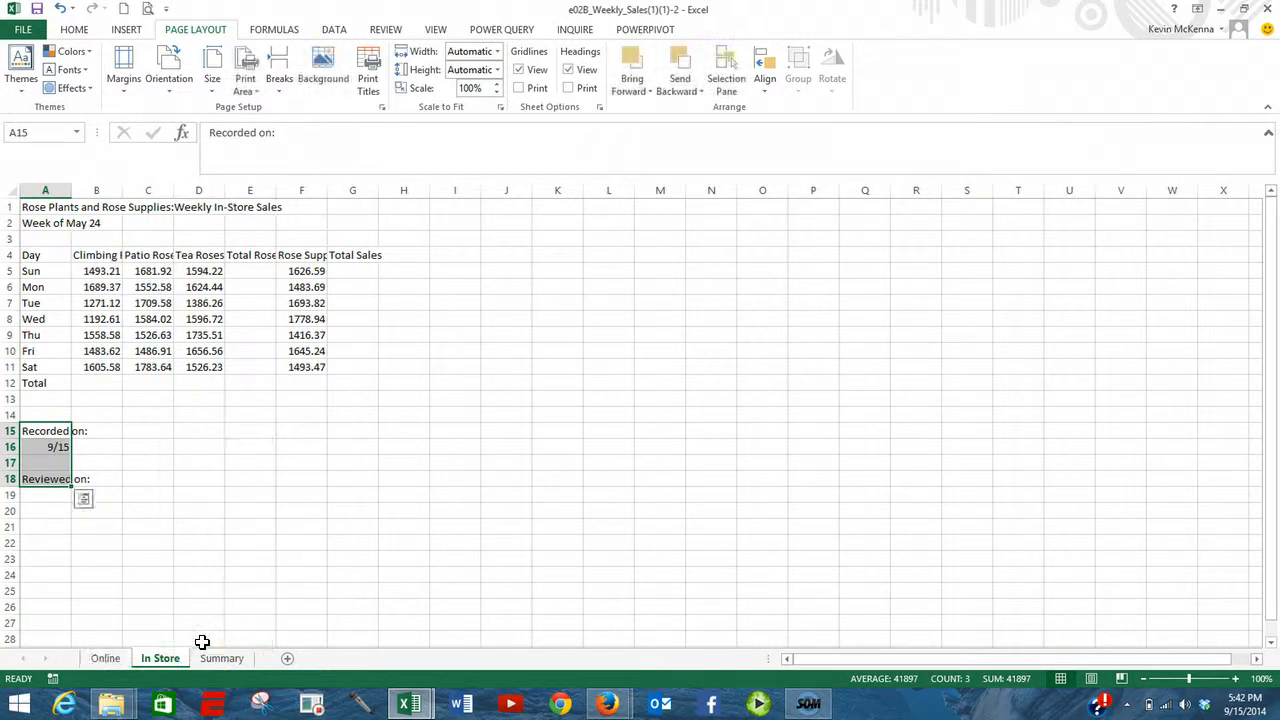
- Group the Online and In Store sheets and change the week label in A2 to "Week of May 24th"
{"action": "left_click", "coordinate": [107, 657]}
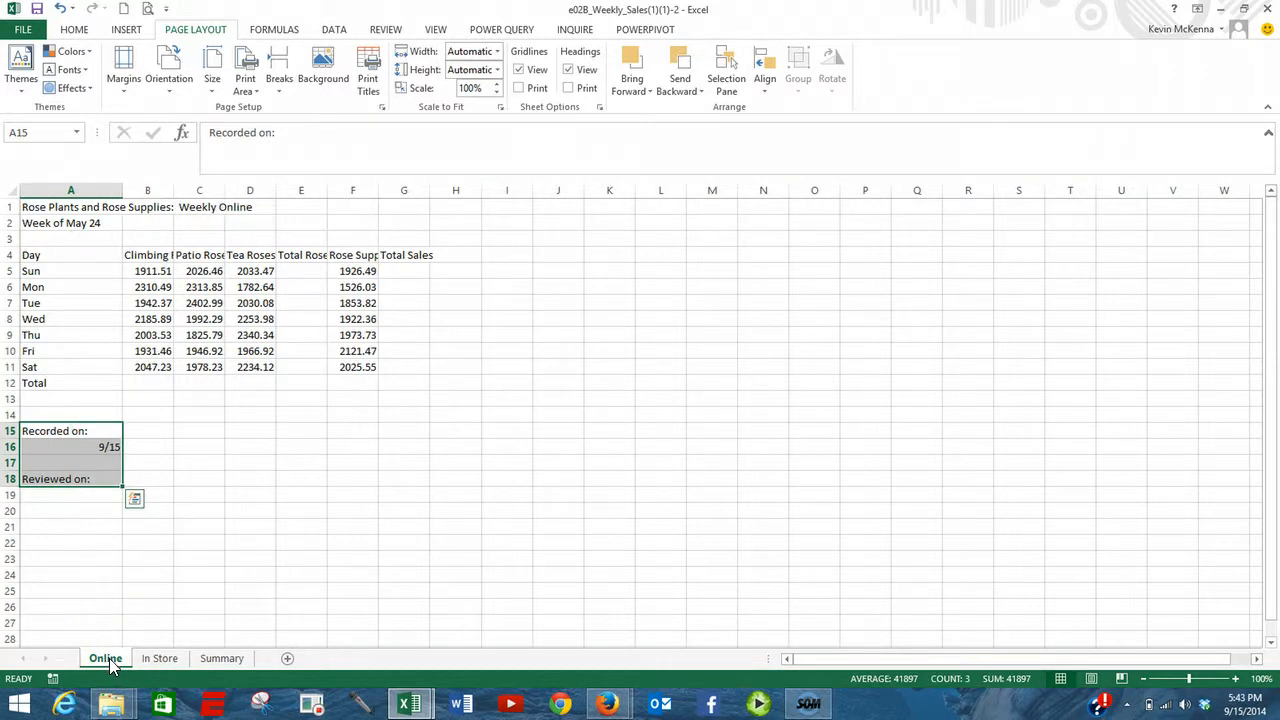
{"action": "left_click", "coordinate": [165, 657], "text": "ctrl"}
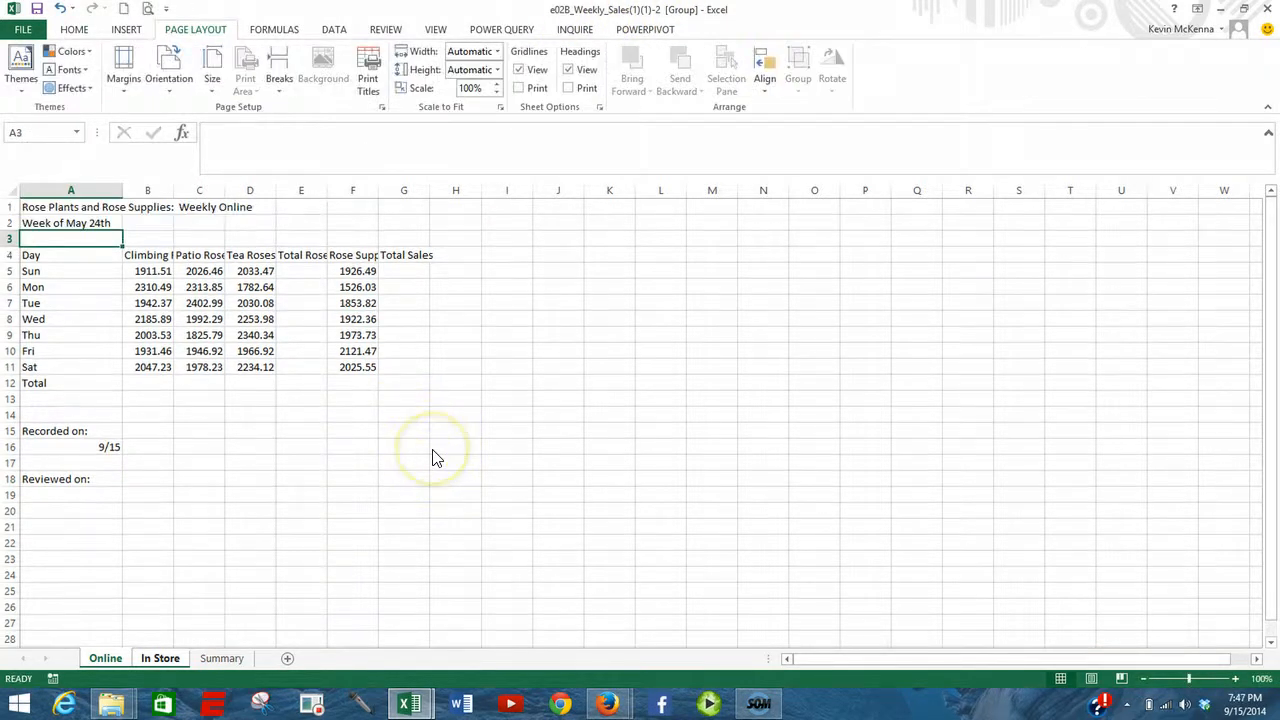
- On the grouped sheets, merge and center the title across A1:G1 and apply the Title cell style
{"action": "left_click", "coordinate": [103, 660]}
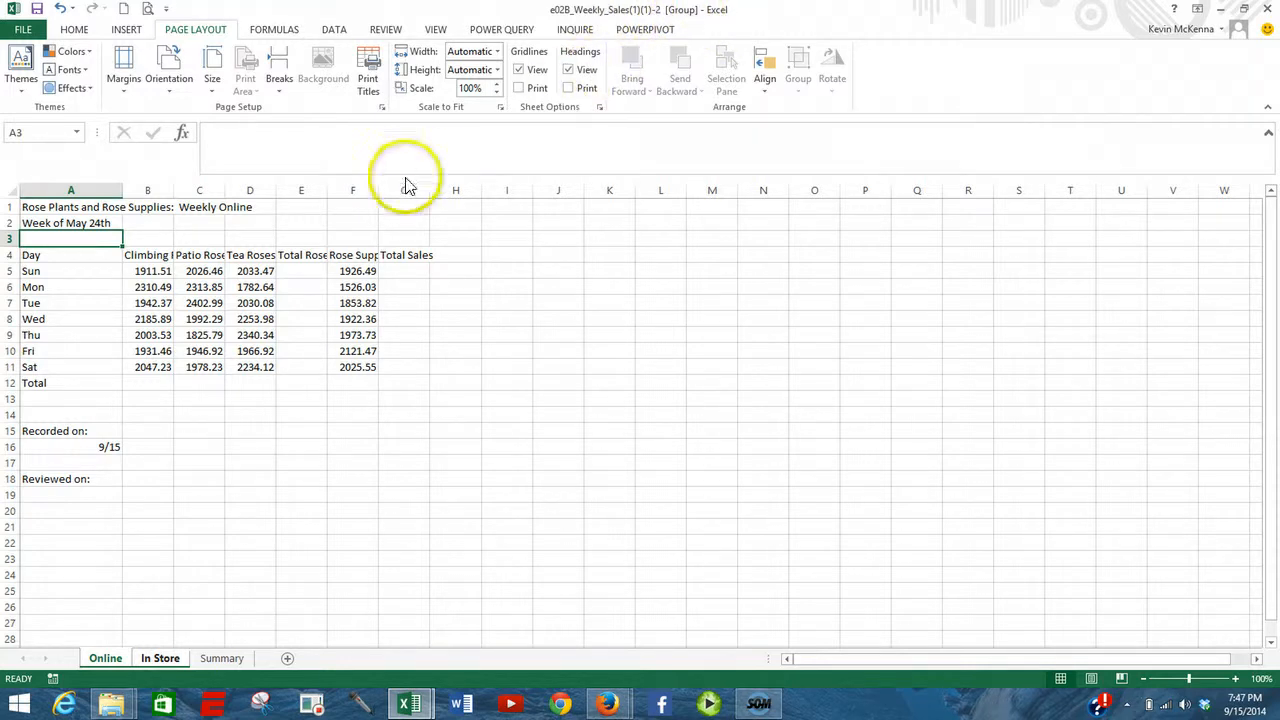
{"action": "left_click", "coordinate": [101, 207]}
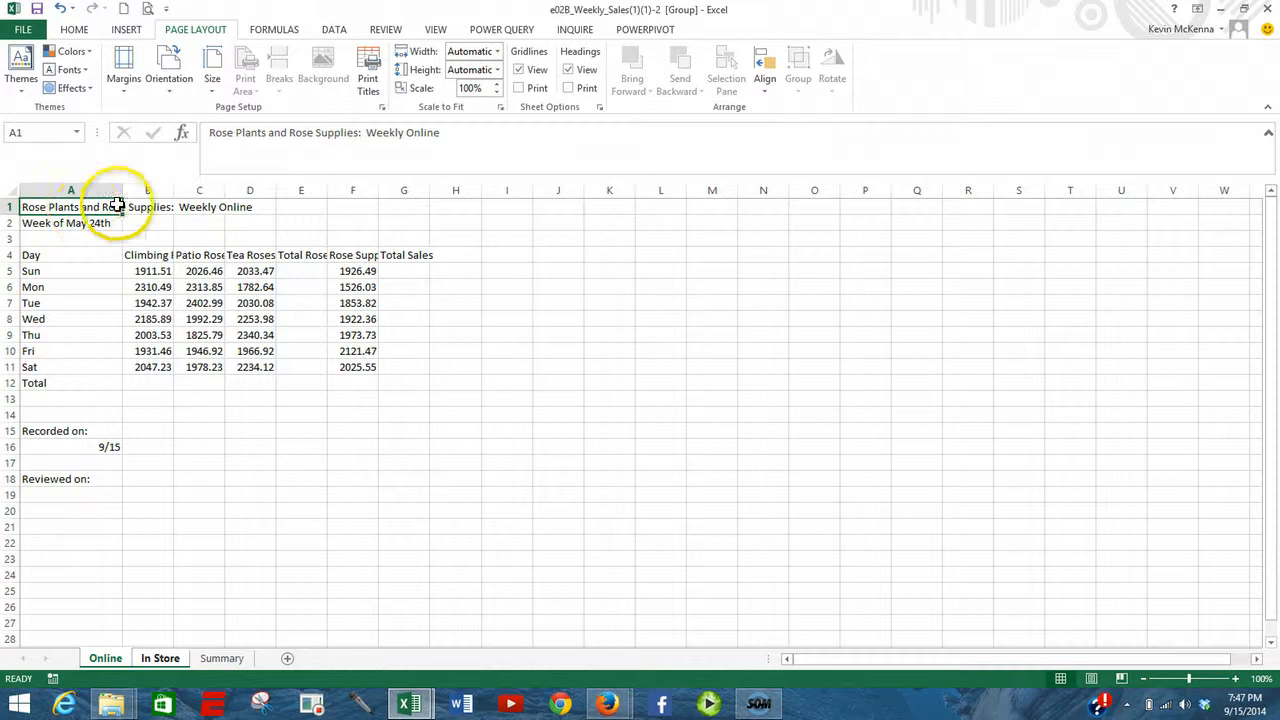
{"action": "left_click_drag", "start_coordinate": [117, 205], "coordinate": [400, 197]}
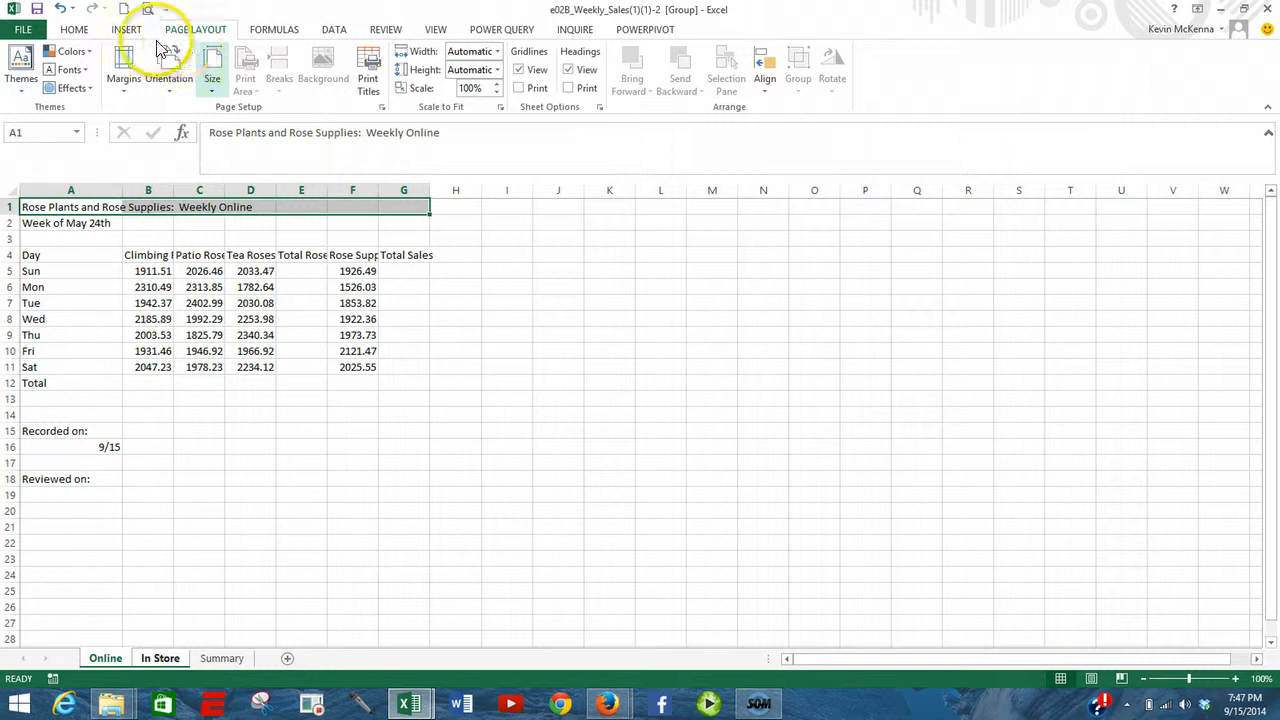
{"action": "left_click", "coordinate": [75, 30]}
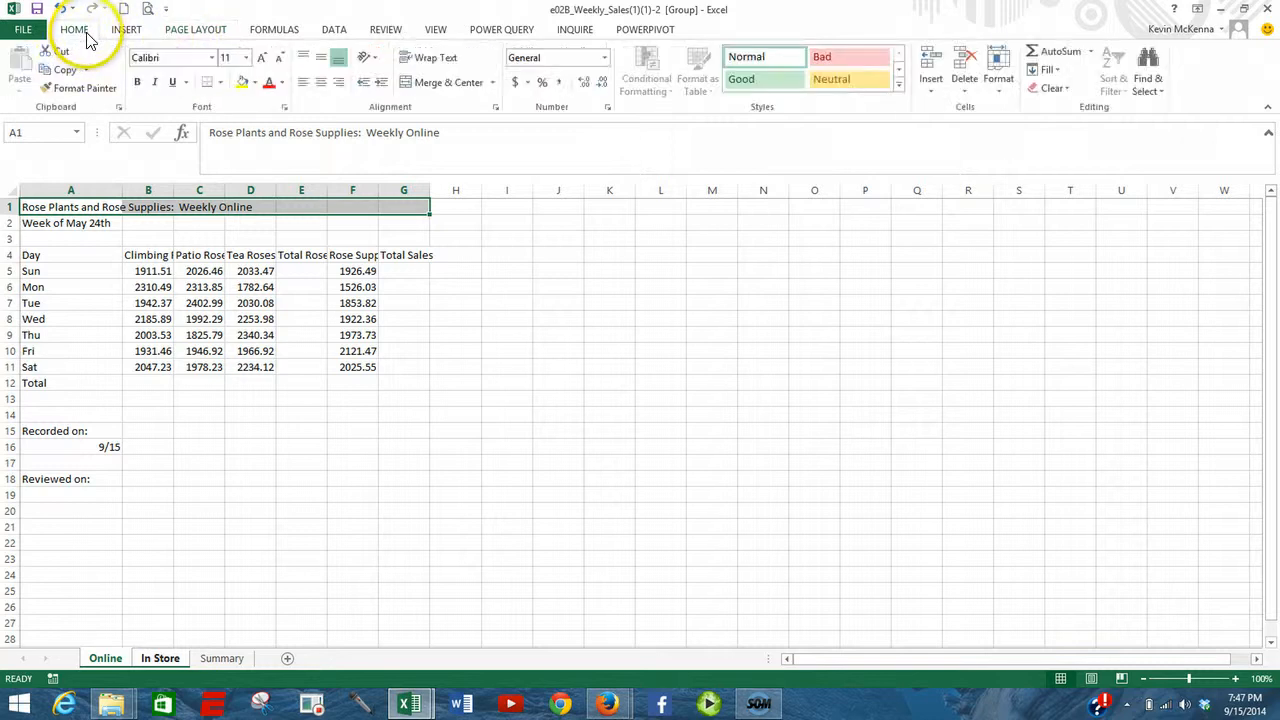
{"action": "left_click", "coordinate": [441, 83]}
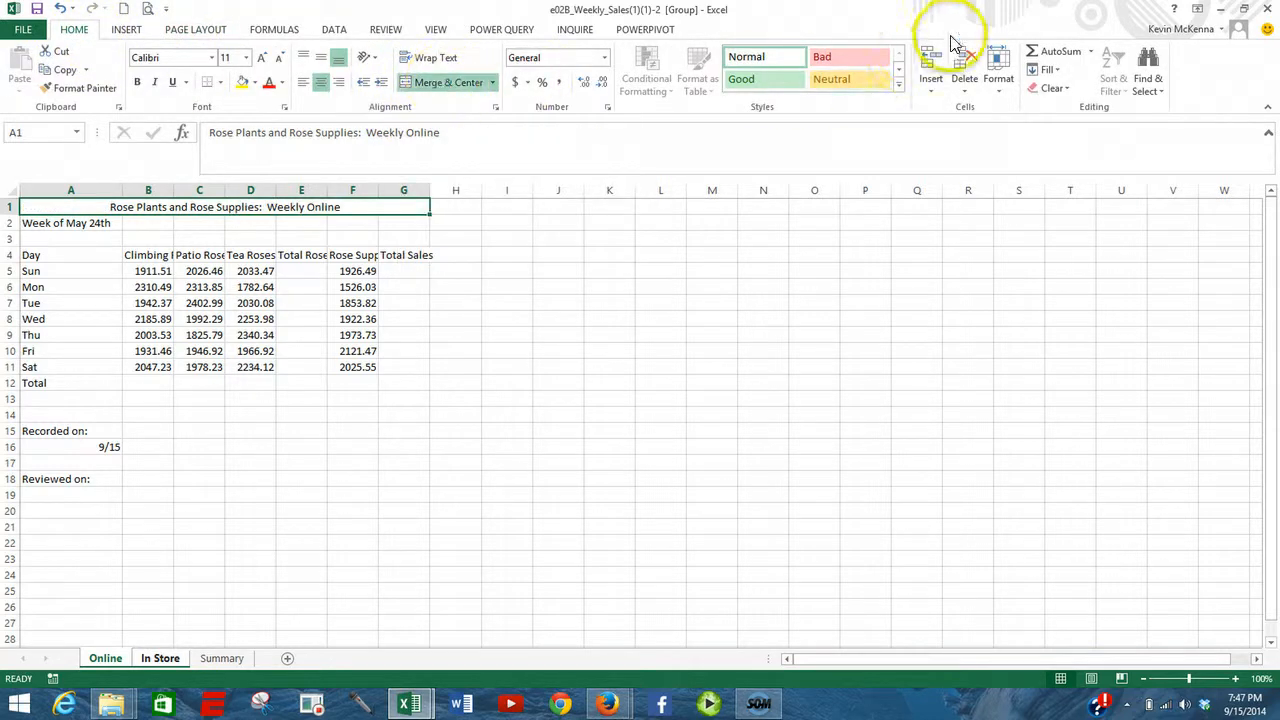
{"action": "left_click", "coordinate": [898, 87]}
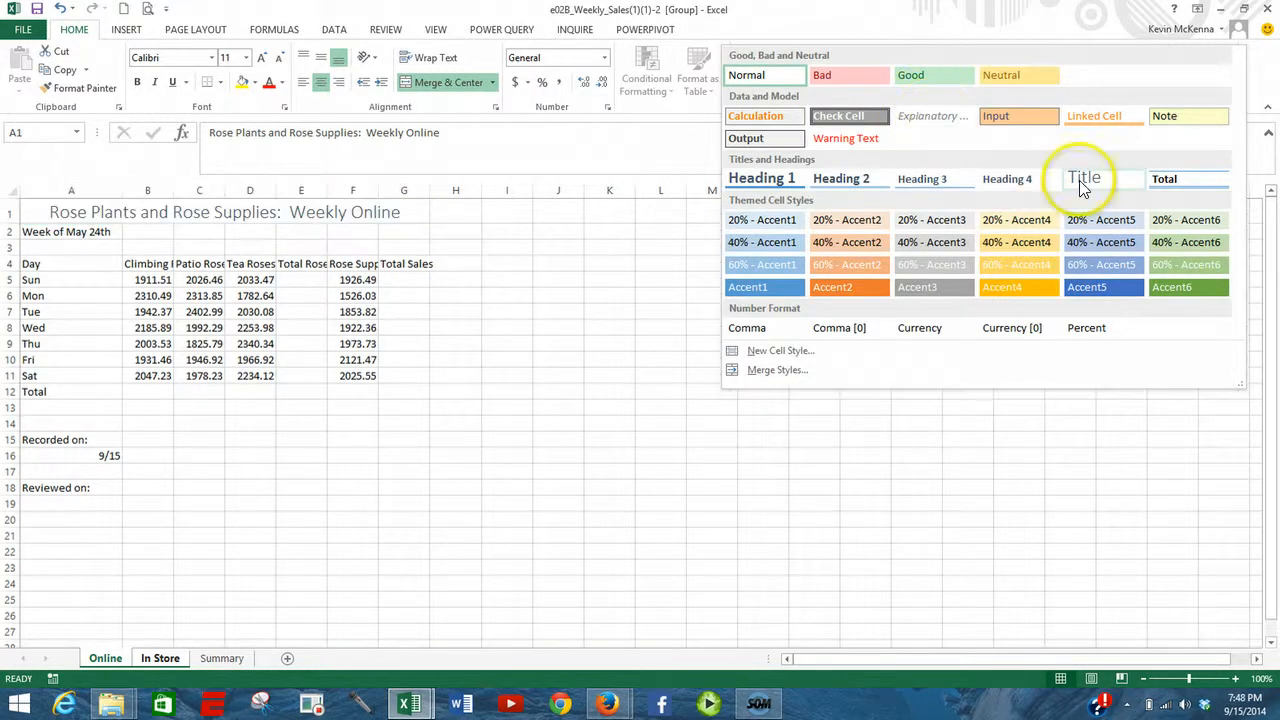
{"action": "left_click", "coordinate": [1079, 180]}
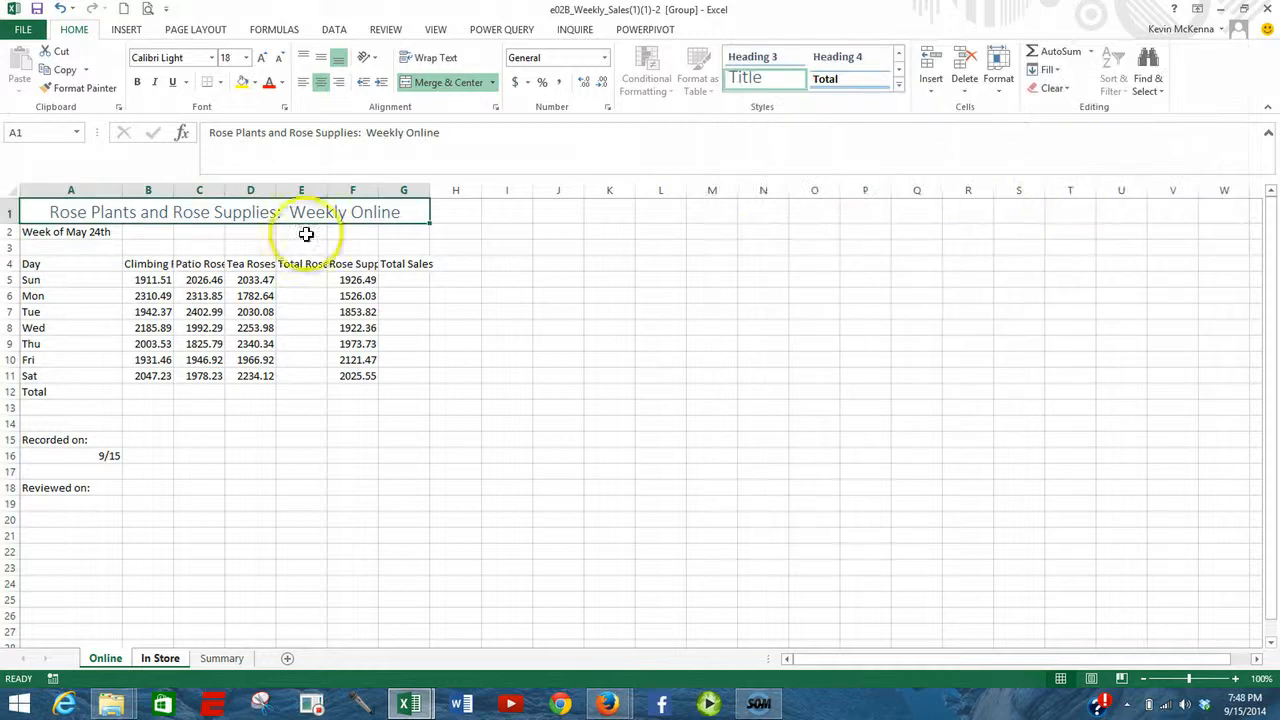
- Merge and center the week label across A2:G2 and apply the Heading 1 cell style
{"action": "left_click_drag", "start_coordinate": [65, 232], "coordinate": [388, 232]}
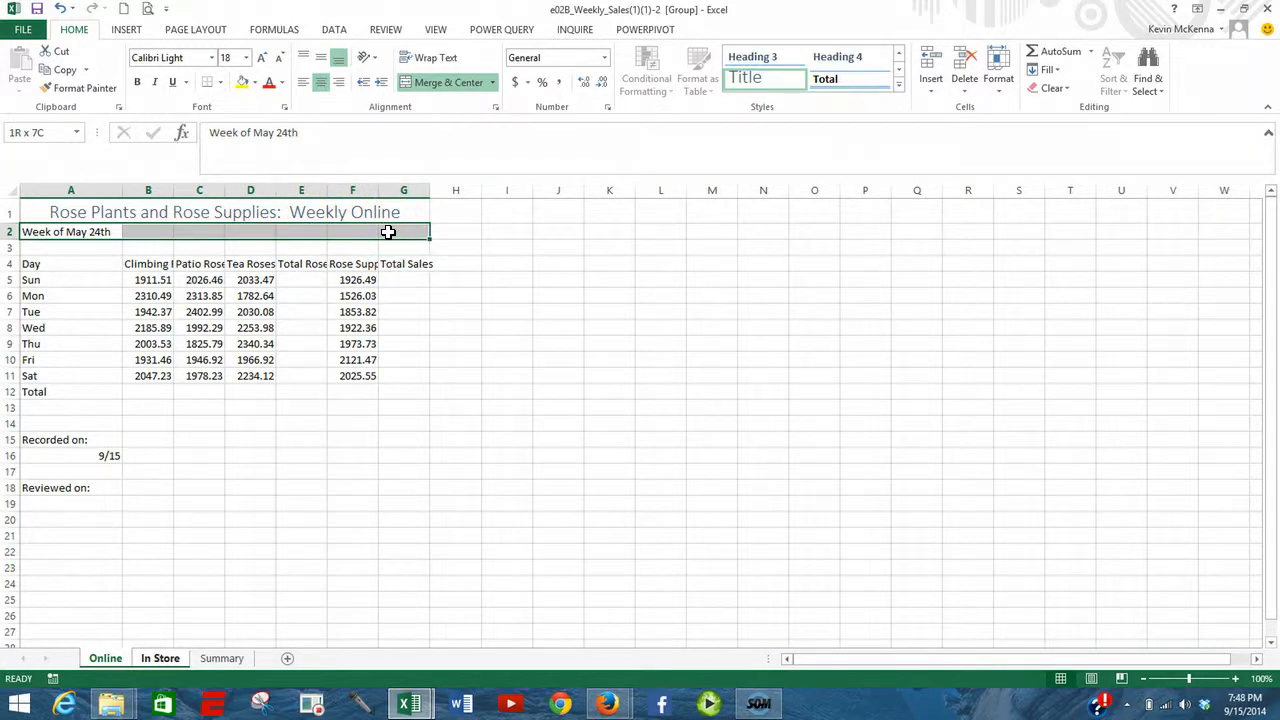
{"action": "left_click", "coordinate": [449, 82]}
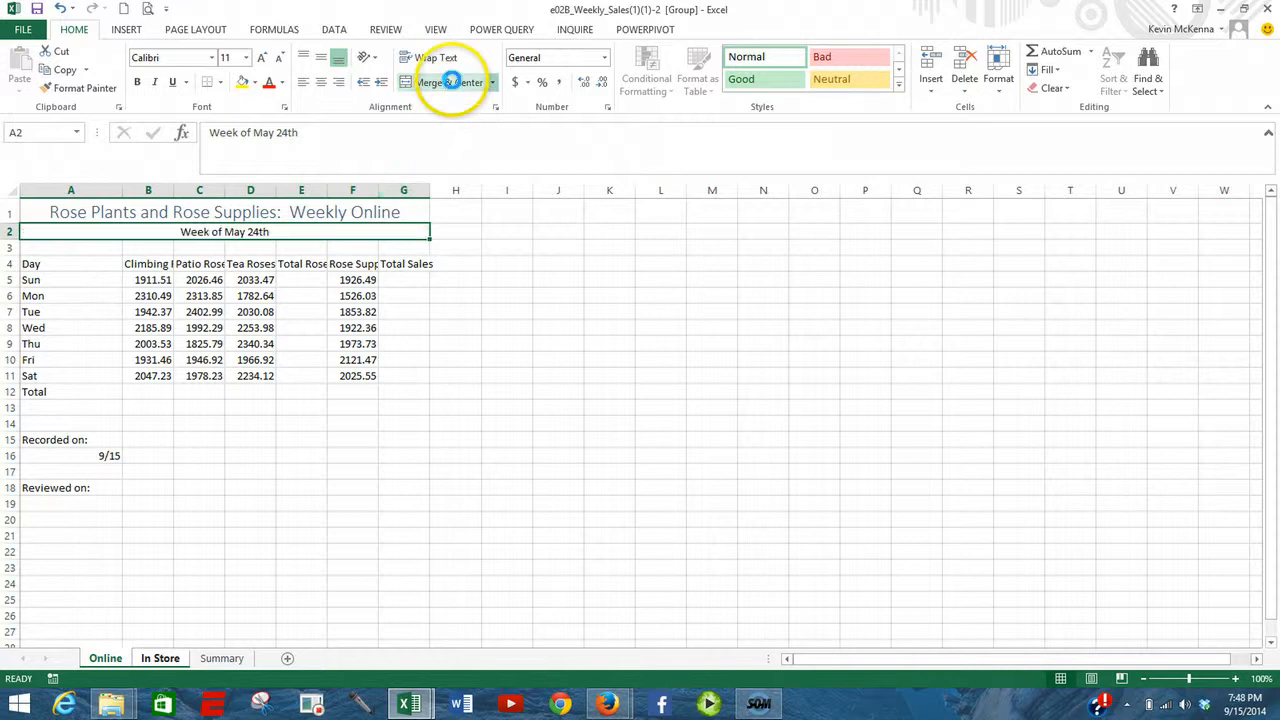
{"action": "left_click", "coordinate": [899, 87]}
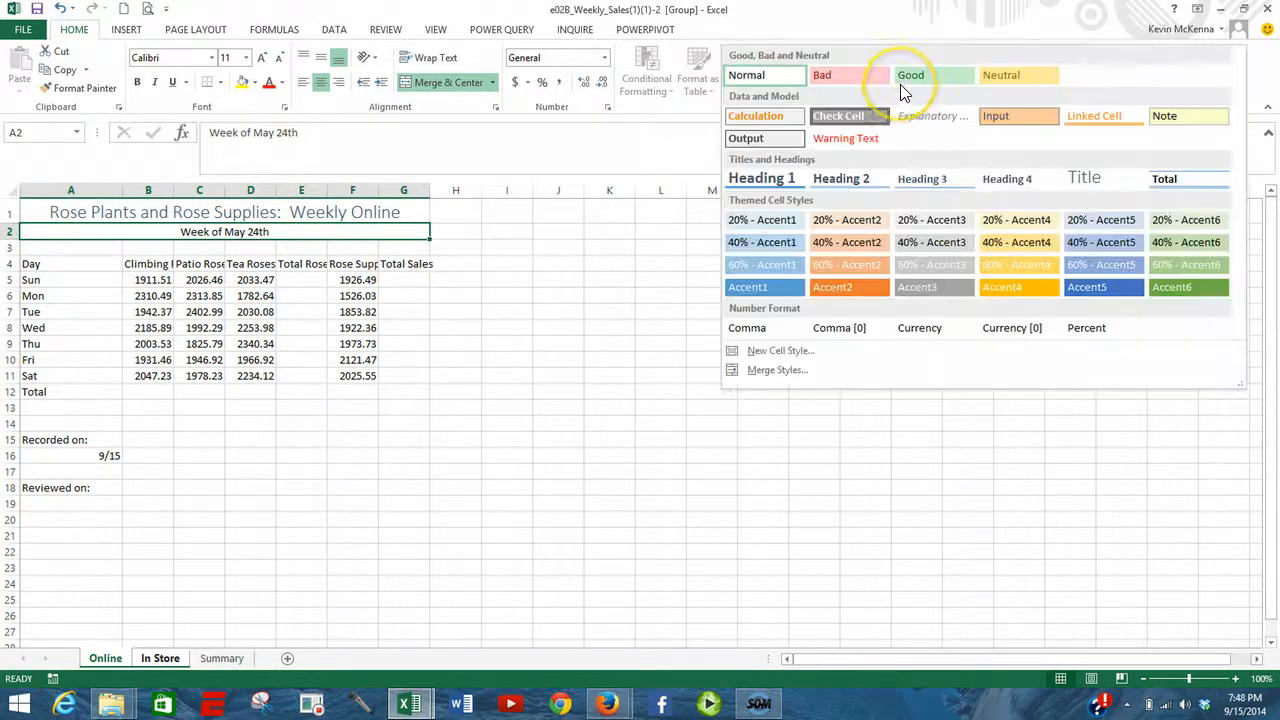
{"action": "left_click", "coordinate": [793, 186]}
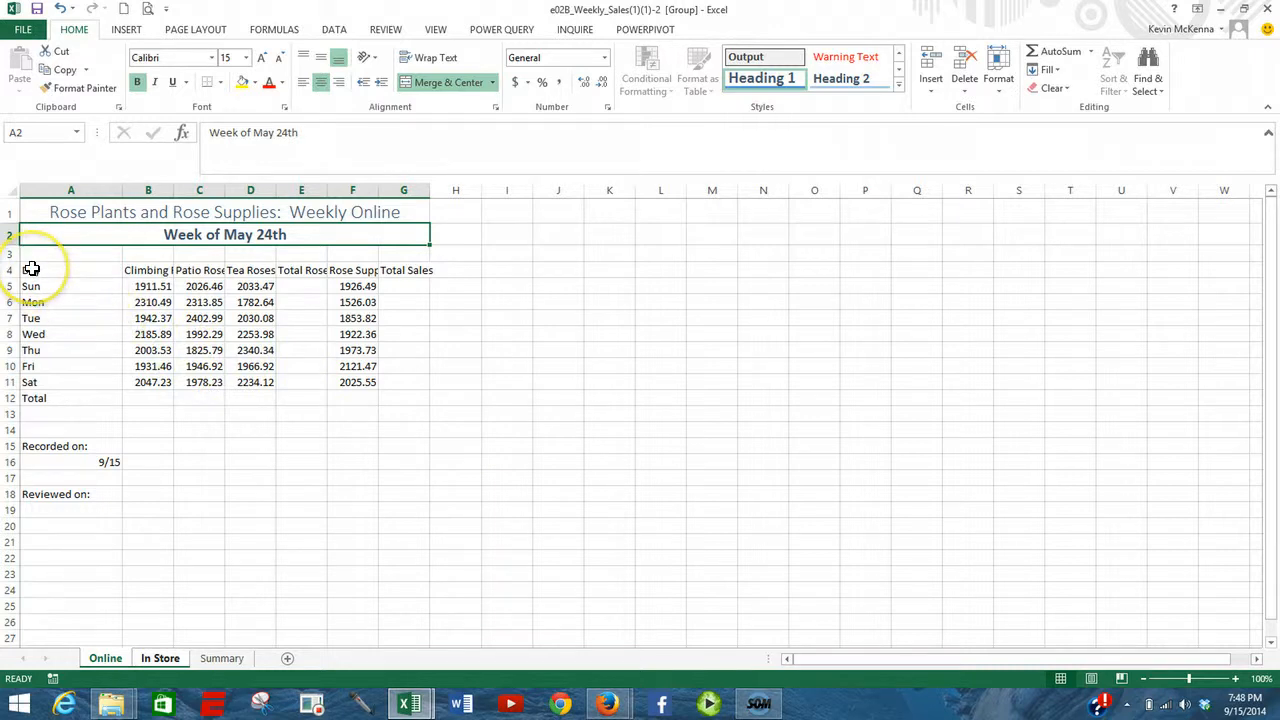
- Make the column headings in A4:G4 bold and wrap their text
{"action": "left_click_drag", "start_coordinate": [31, 269], "coordinate": [424, 270]}
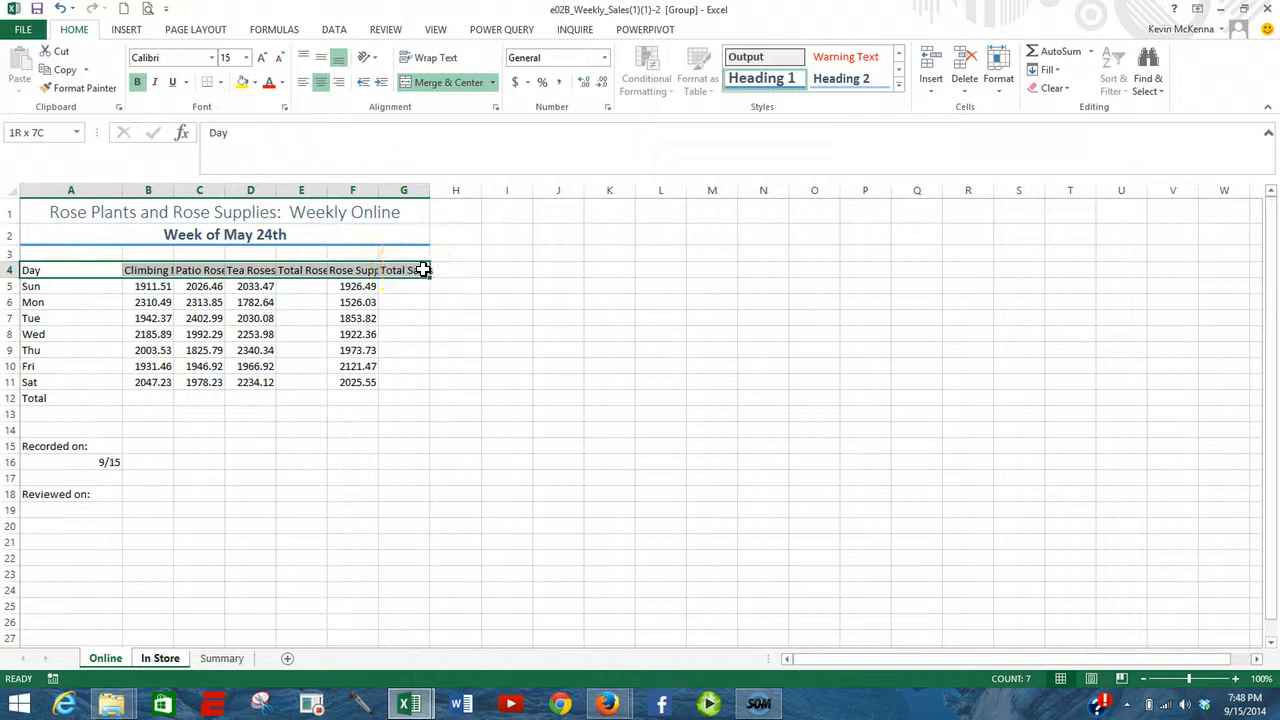
{"action": "left_click", "coordinate": [138, 82]}
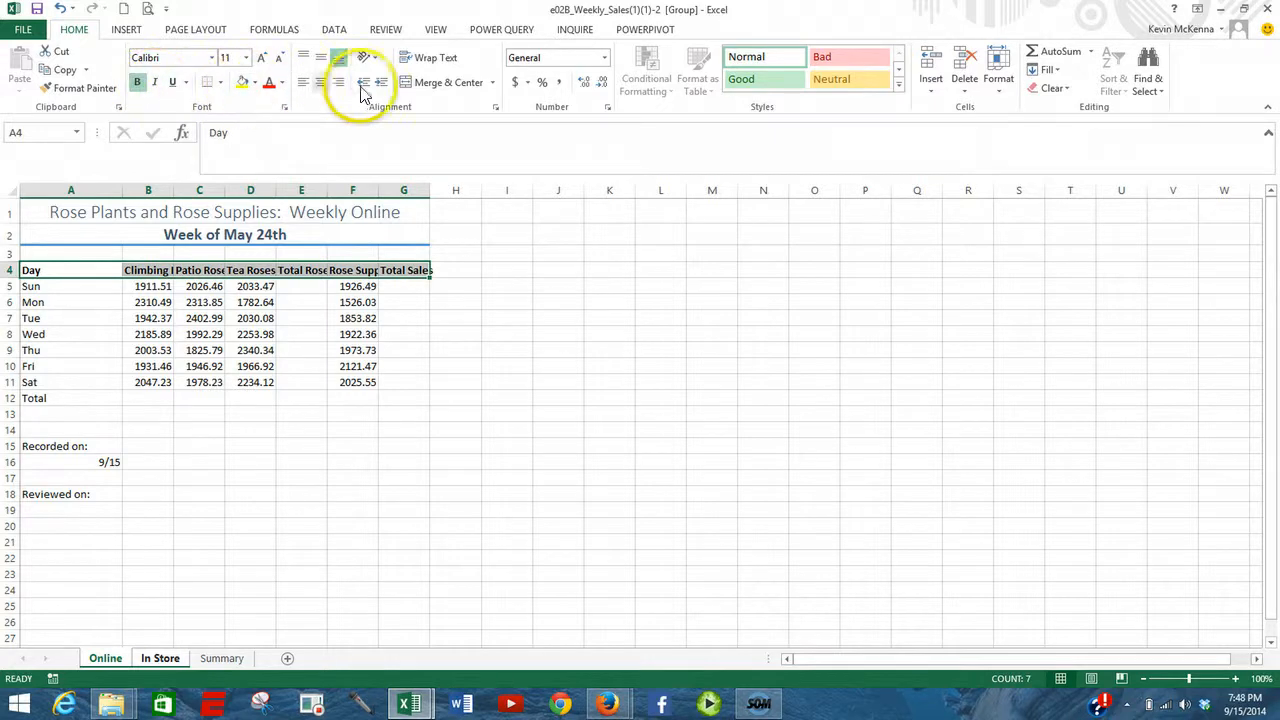
{"action": "left_click", "coordinate": [429, 59]}
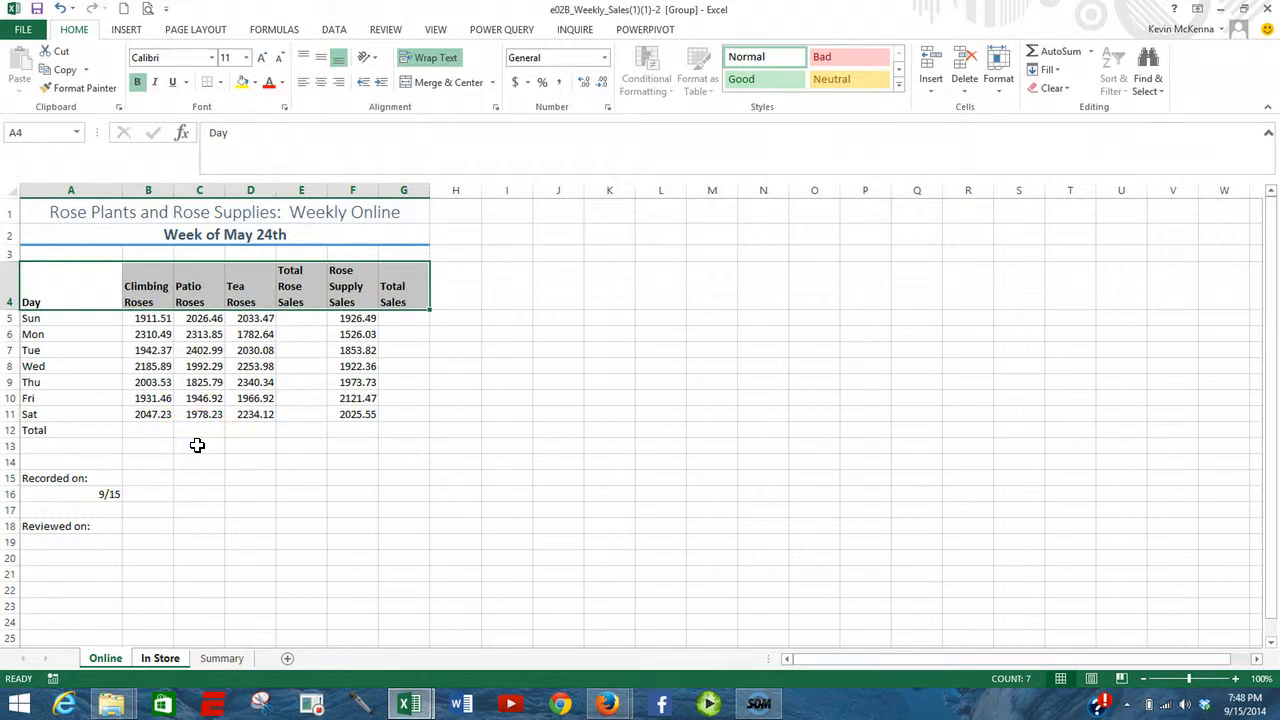
{"action": "key", "text": "alt+p"}
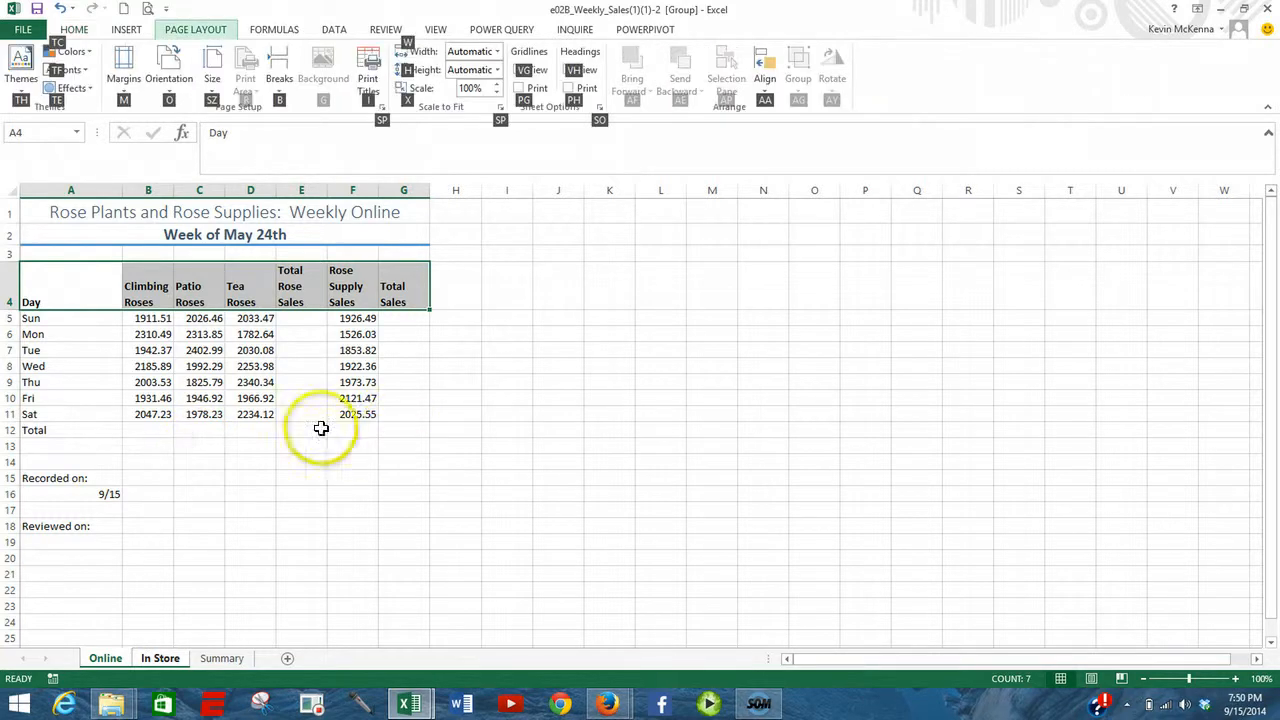
- Total the Climbing Roses column in B12 with =SUM(B5:B11) and fill the formula across to G12
{"action": "left_click", "coordinate": [152, 430]}
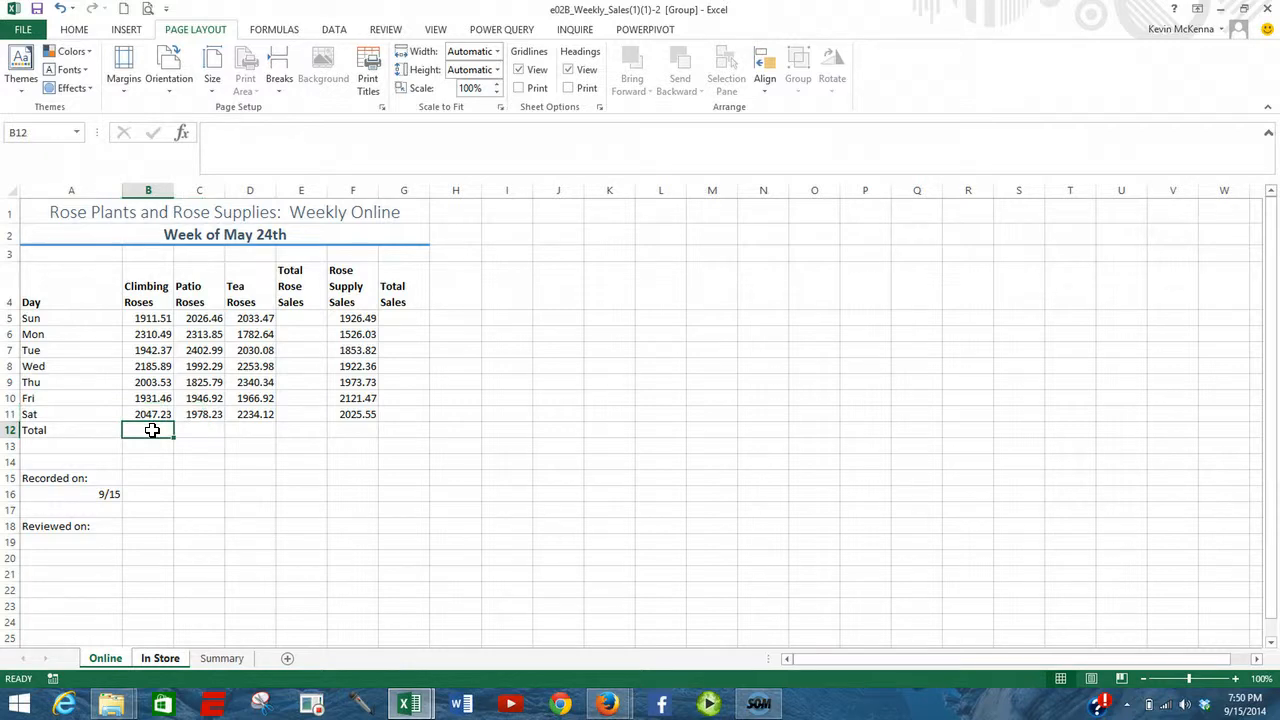
{"action": "left_click", "coordinate": [75, 30]}
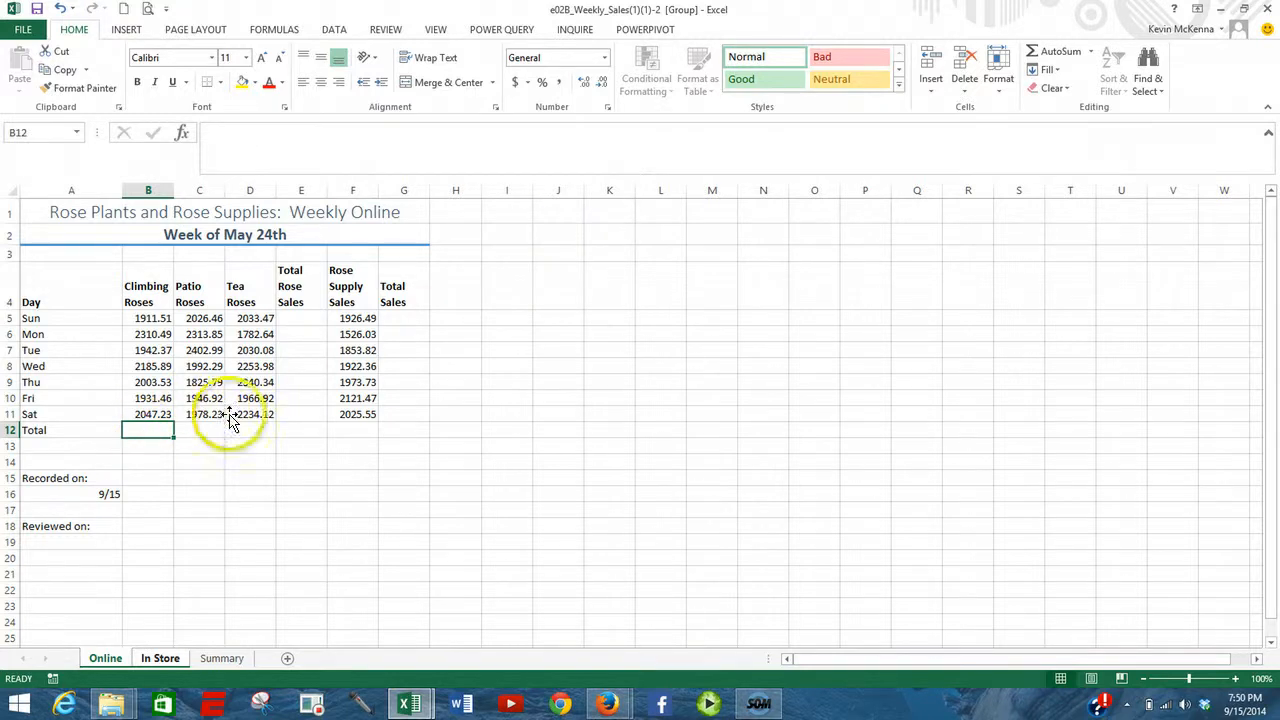
{"action": "left_click", "coordinate": [1062, 55]}
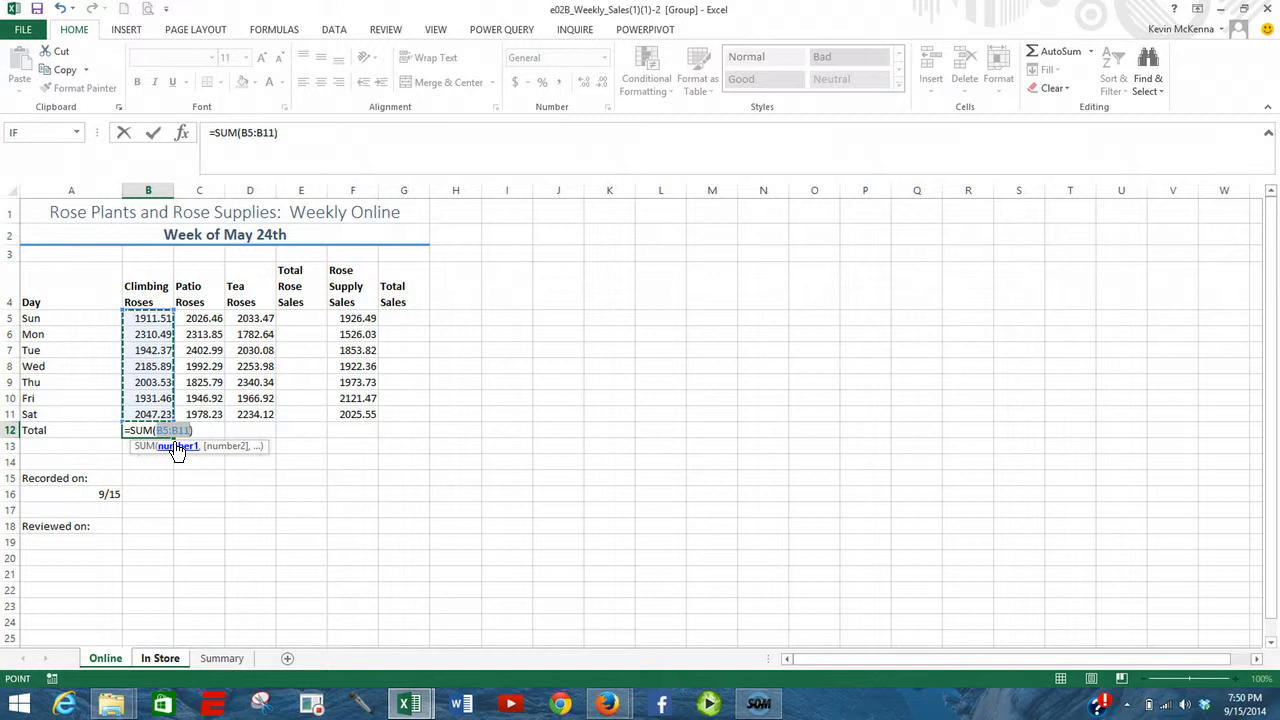
{"action": "left_click", "coordinate": [155, 137]}
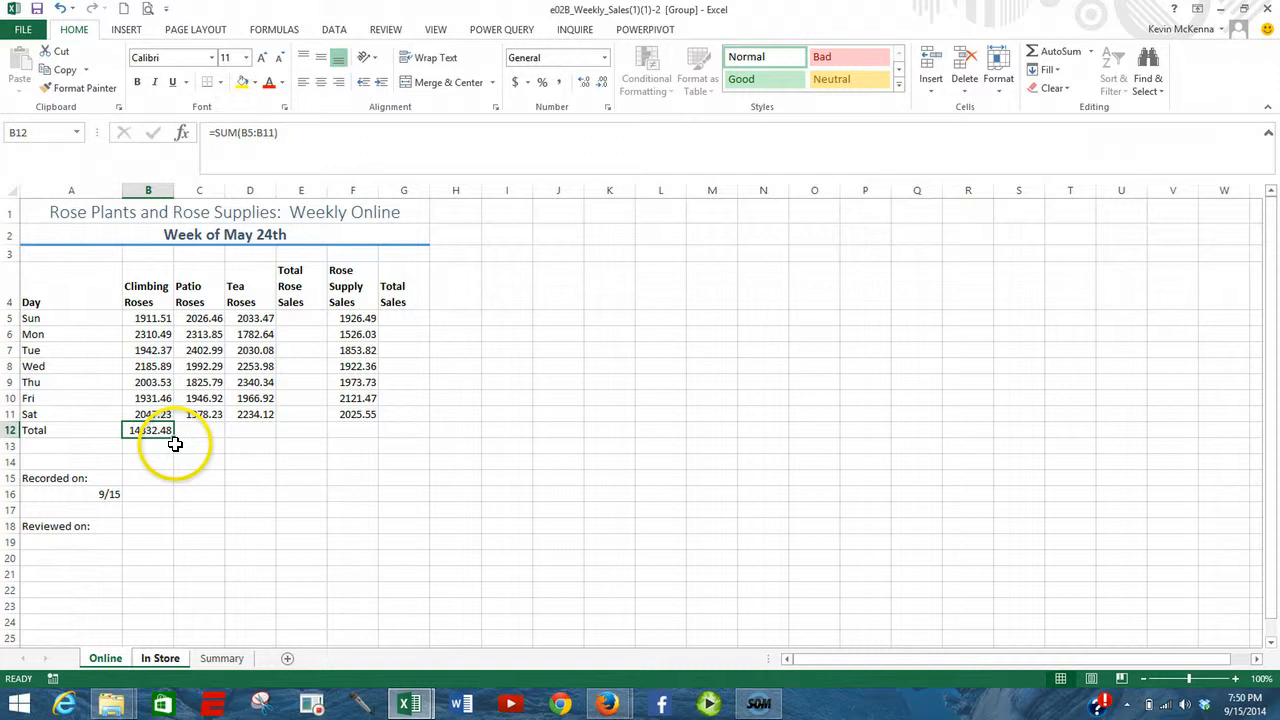
{"action": "left_click_drag", "start_coordinate": [175, 438], "coordinate": [410, 436]}
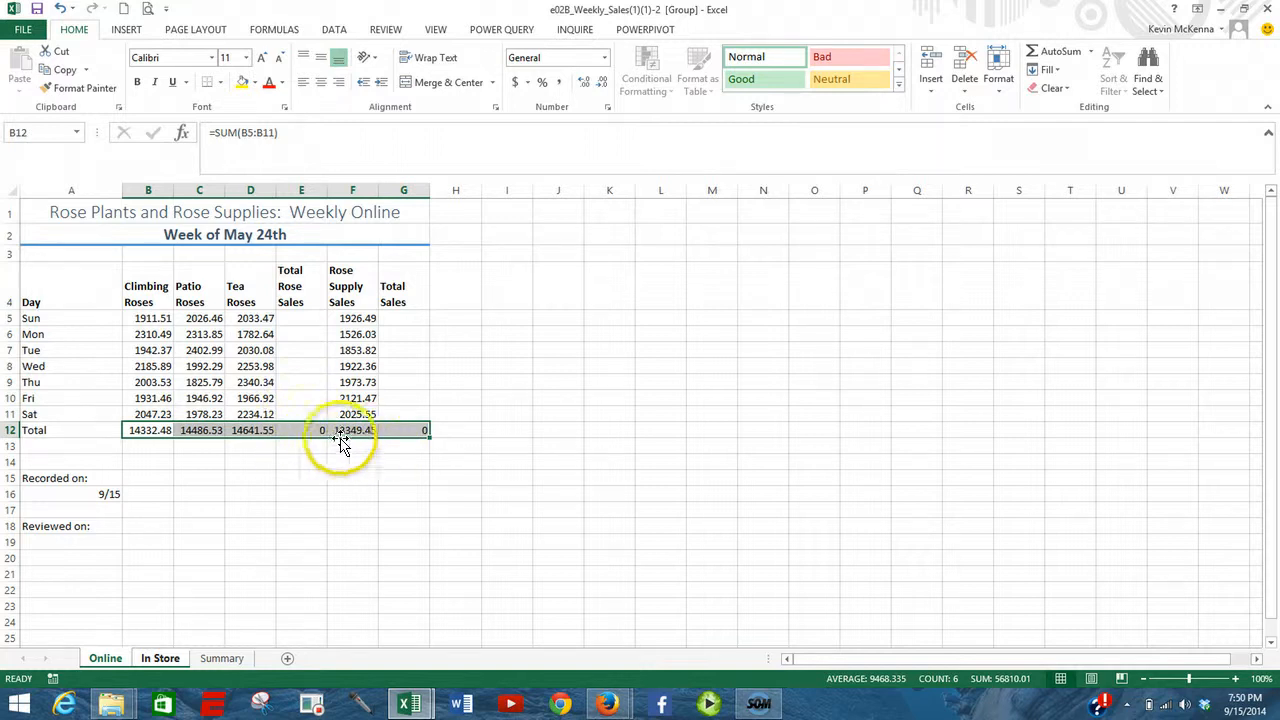
- Calculate Sunday's total rose sales in E5 with =SUM(B5:D5) and fill the formula down to E11
{"action": "left_click", "coordinate": [300, 318]}
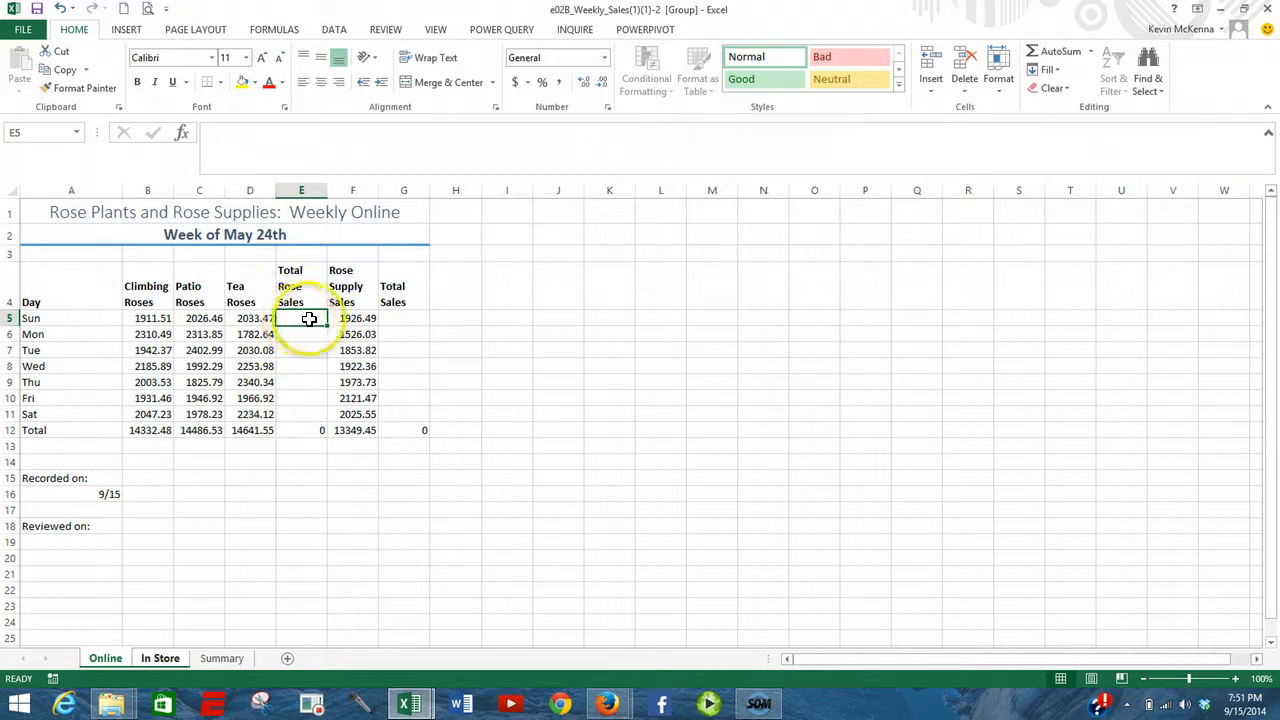
{"action": "left_click", "coordinate": [1058, 51]}
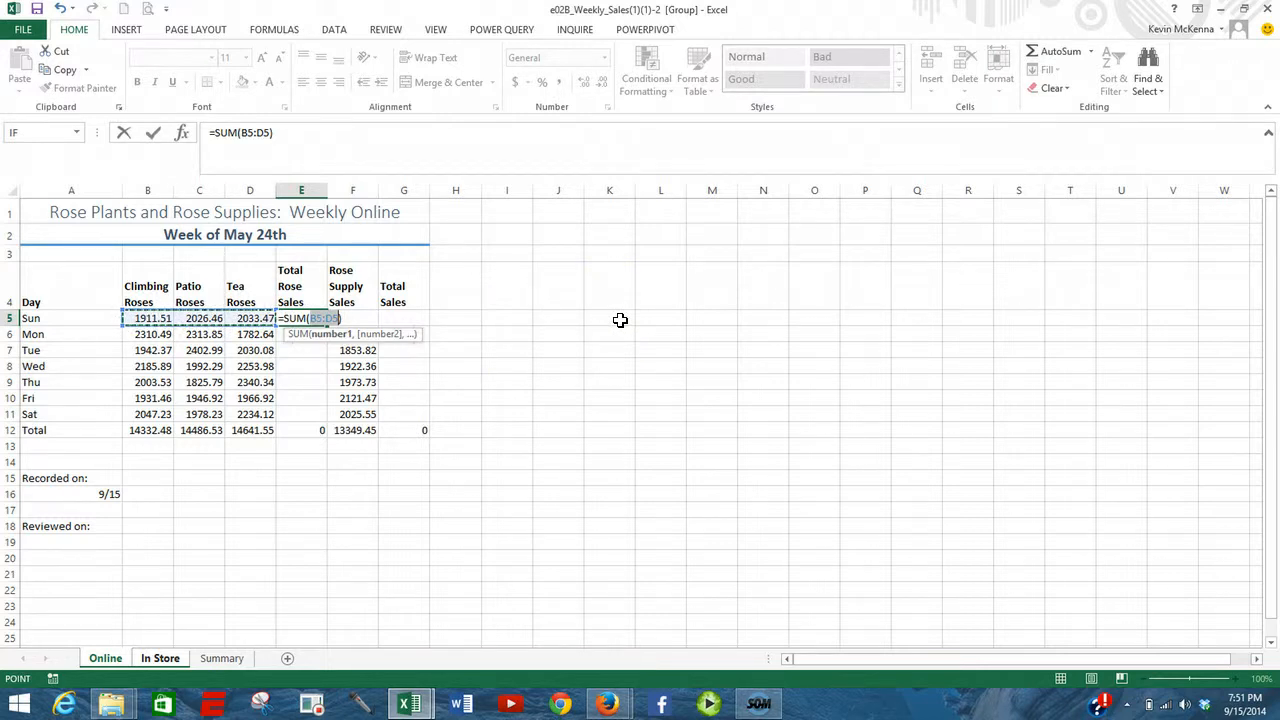
{"action": "left_click", "coordinate": [150, 134]}
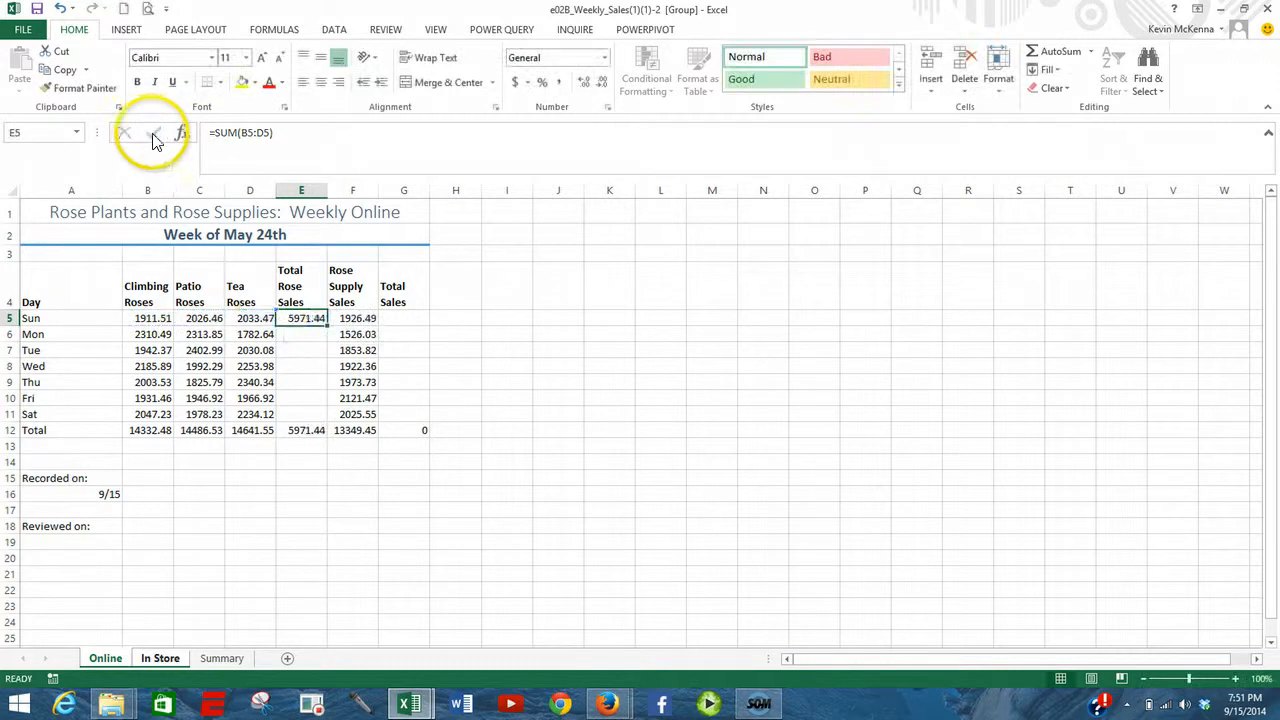
{"action": "double_click", "coordinate": [302, 318]}
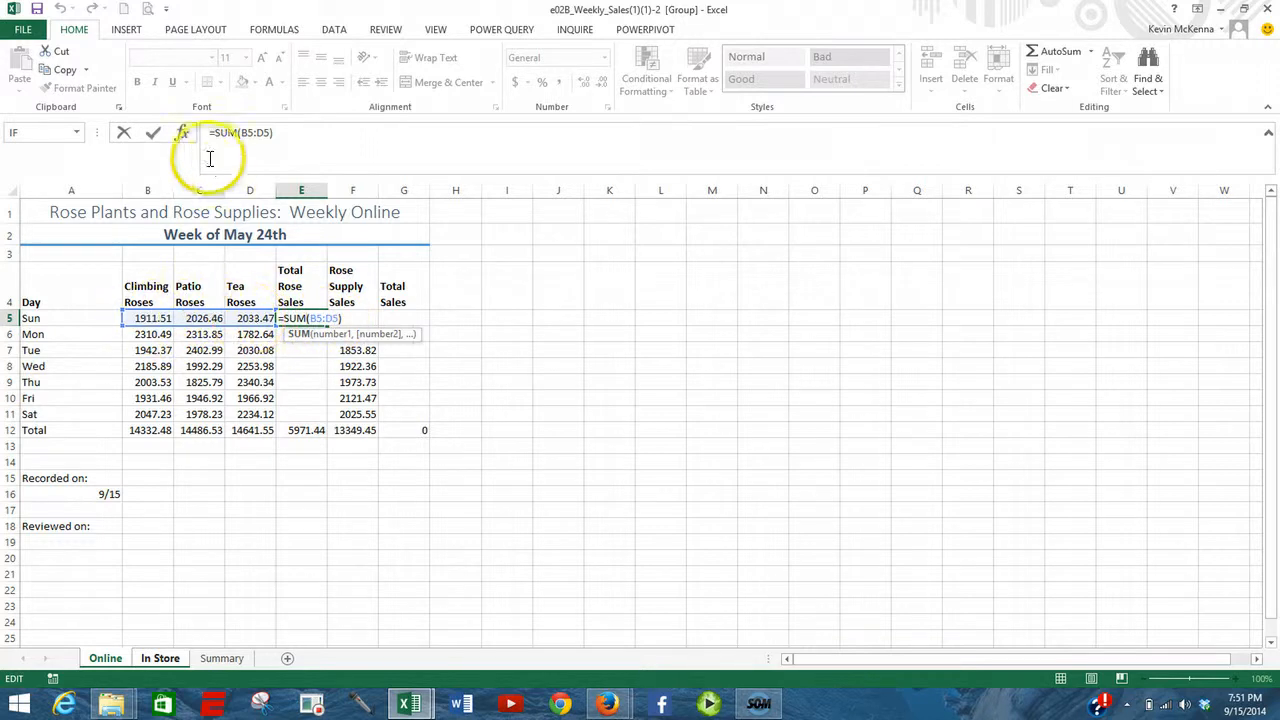
{"action": "left_click", "coordinate": [153, 138]}
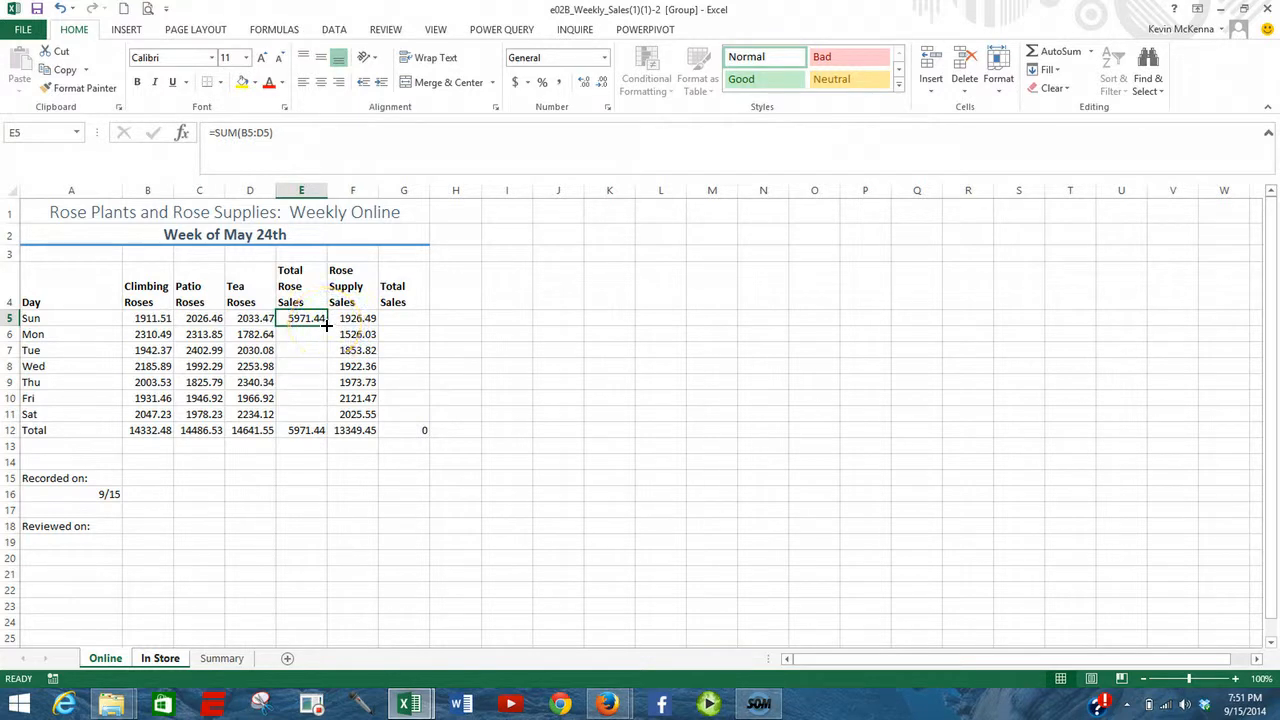
{"action": "left_click_drag", "start_coordinate": [326, 324], "coordinate": [315, 423]}
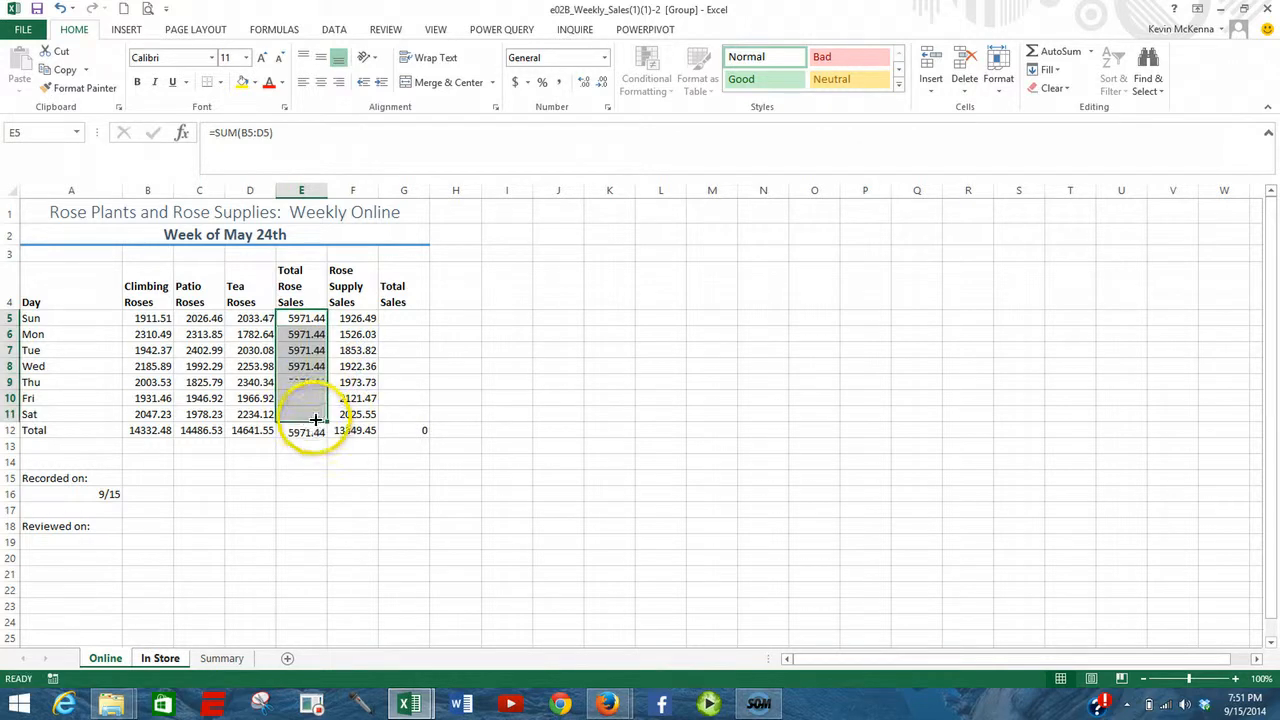
- Enter =E5+F5 in G5 for Sunday's total sales and fill the formula down to G11
{"action": "left_click", "coordinate": [418, 320]}
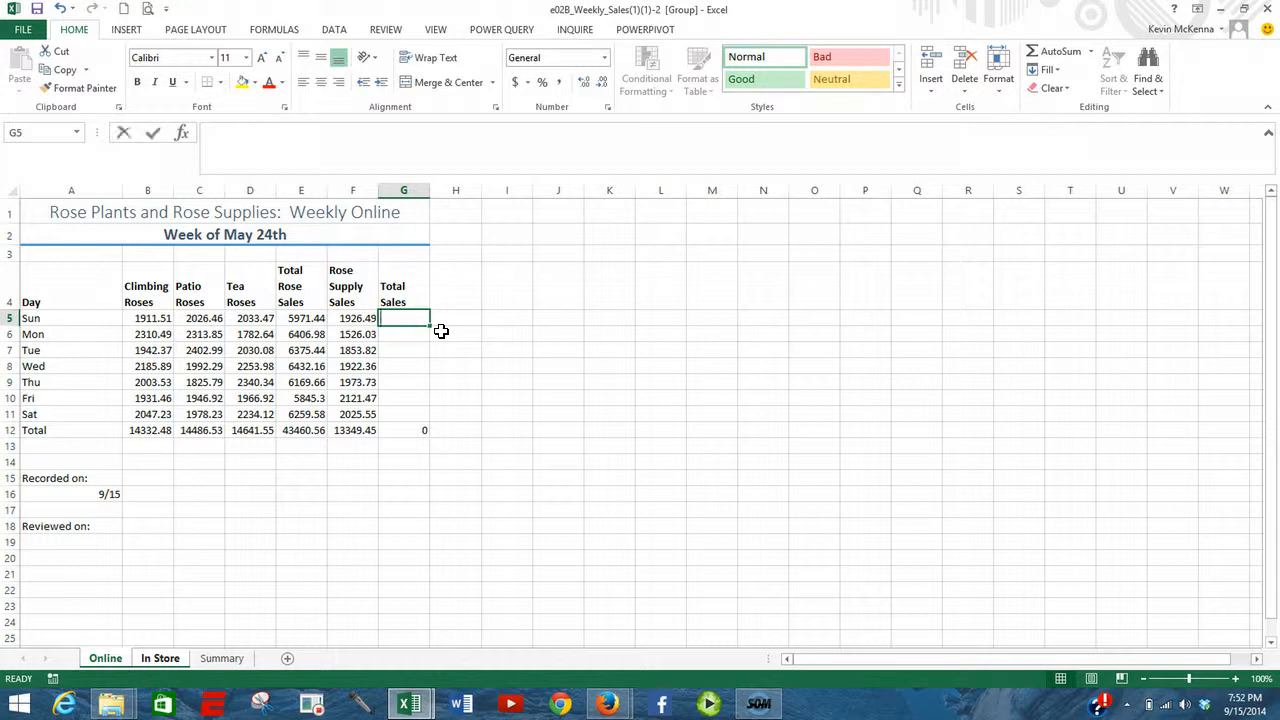
{"action": "type", "text": "="}
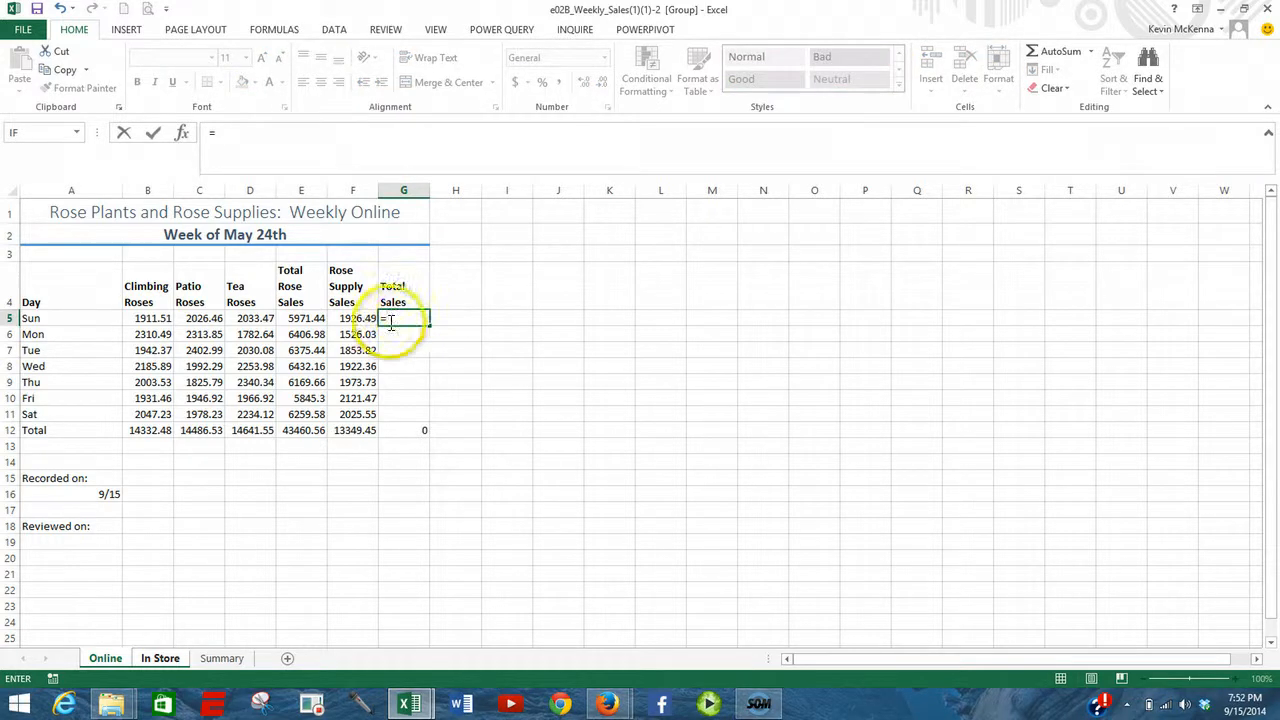
{"action": "left_click", "coordinate": [298, 318]}
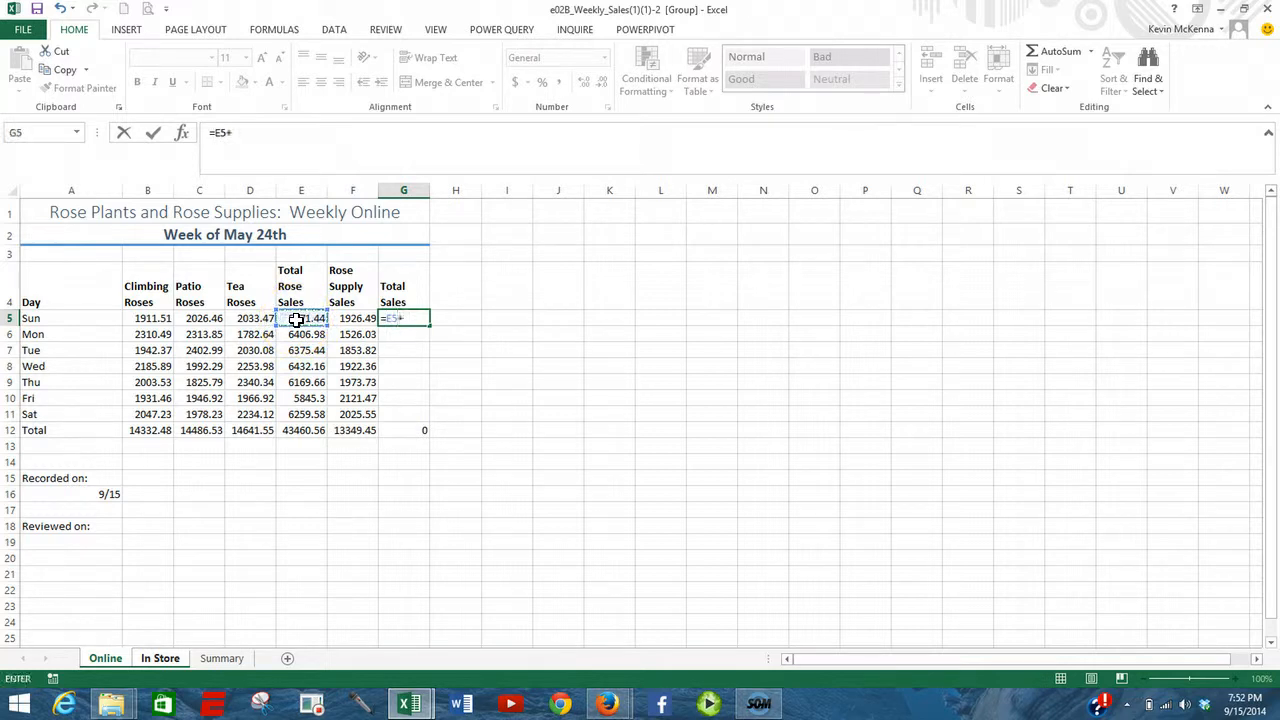
{"action": "left_click", "coordinate": [351, 317]}
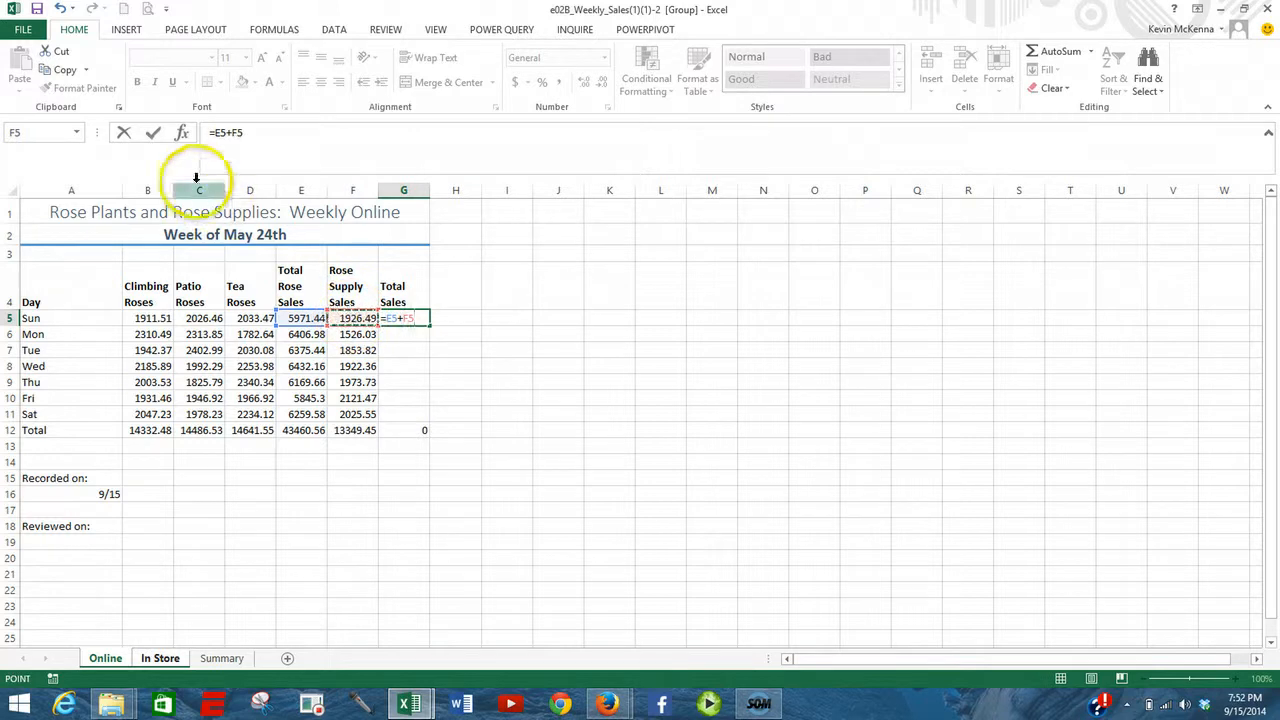
{"action": "left_click", "coordinate": [155, 135]}
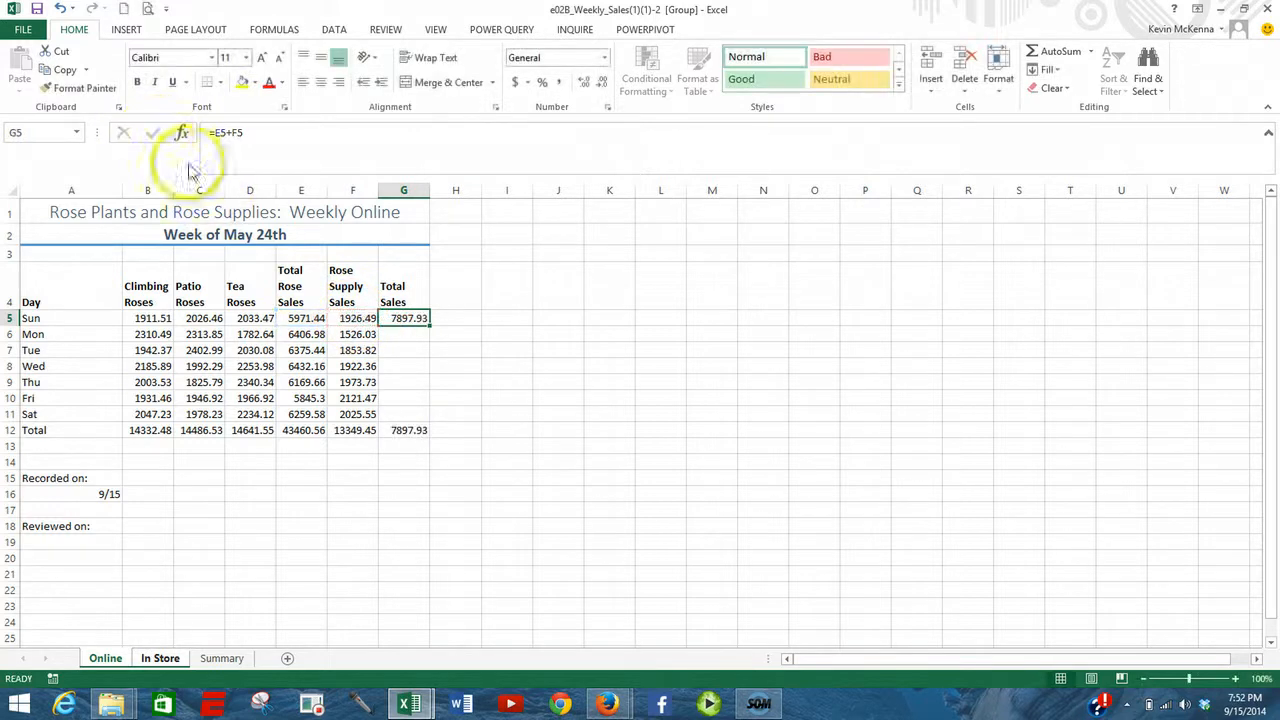
{"action": "double_click", "coordinate": [403, 317]}
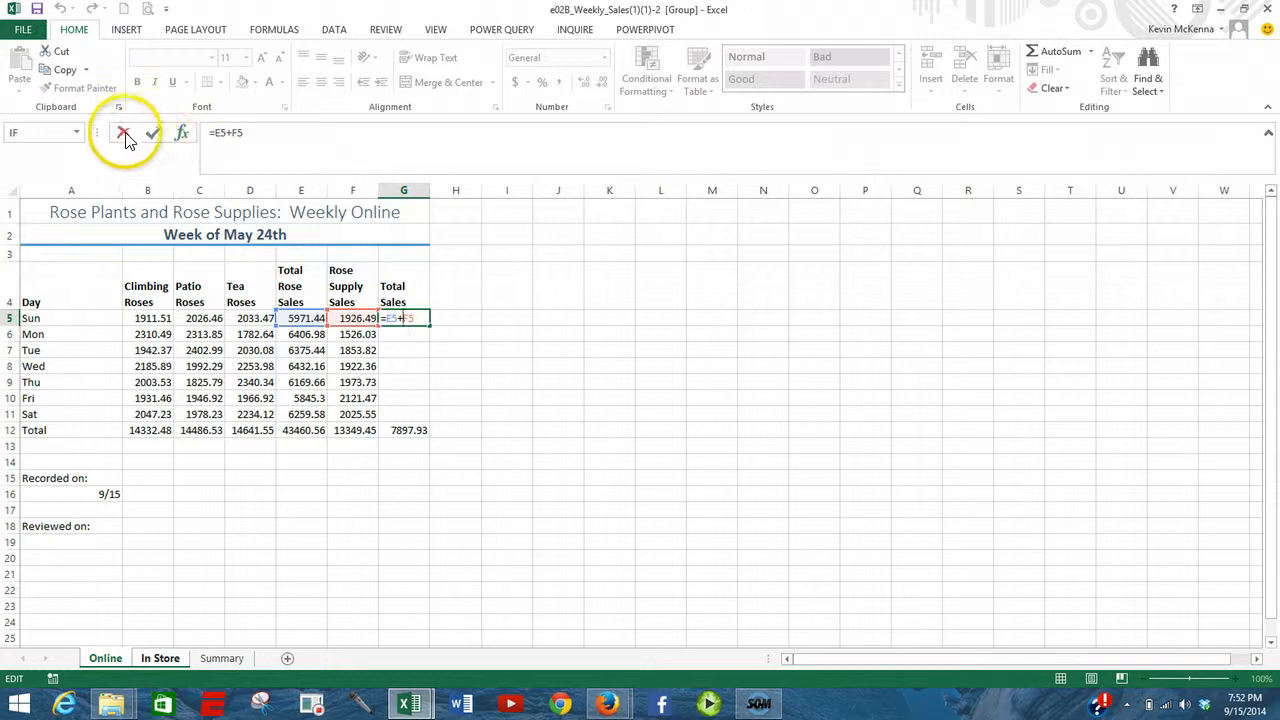
{"action": "left_click", "coordinate": [152, 133]}
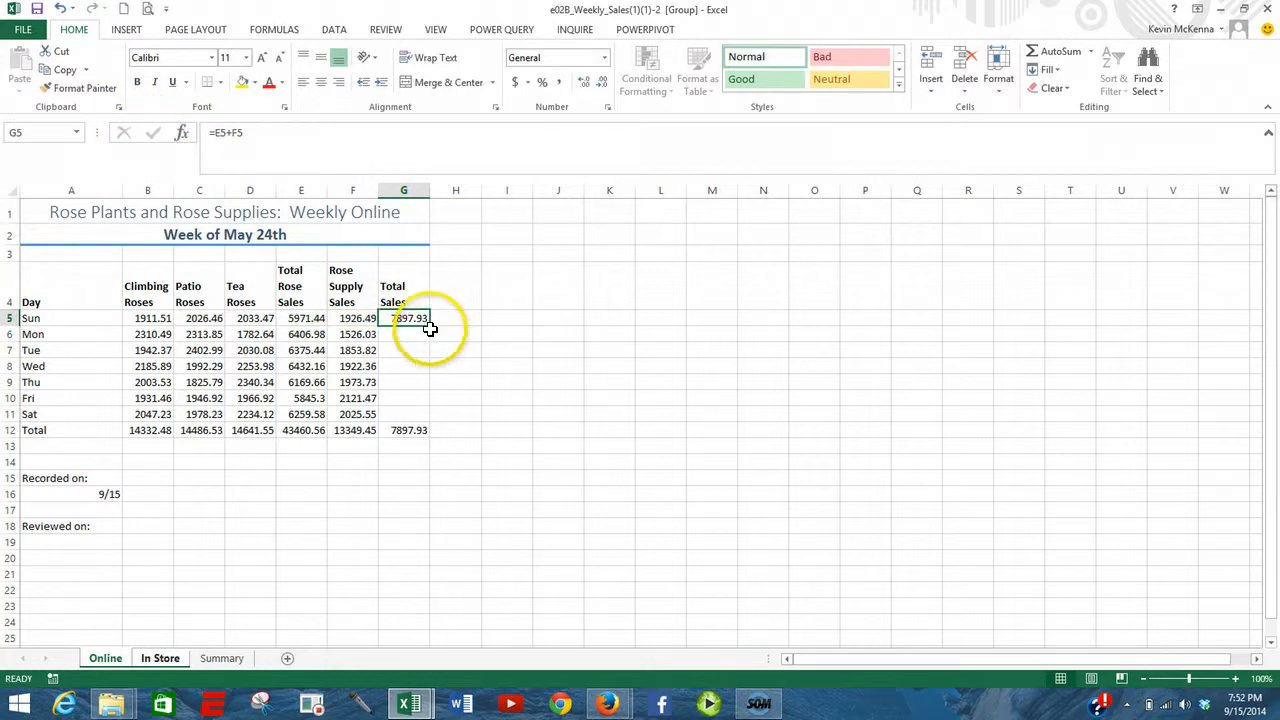
{"action": "left_click_drag", "start_coordinate": [431, 328], "coordinate": [418, 422]}
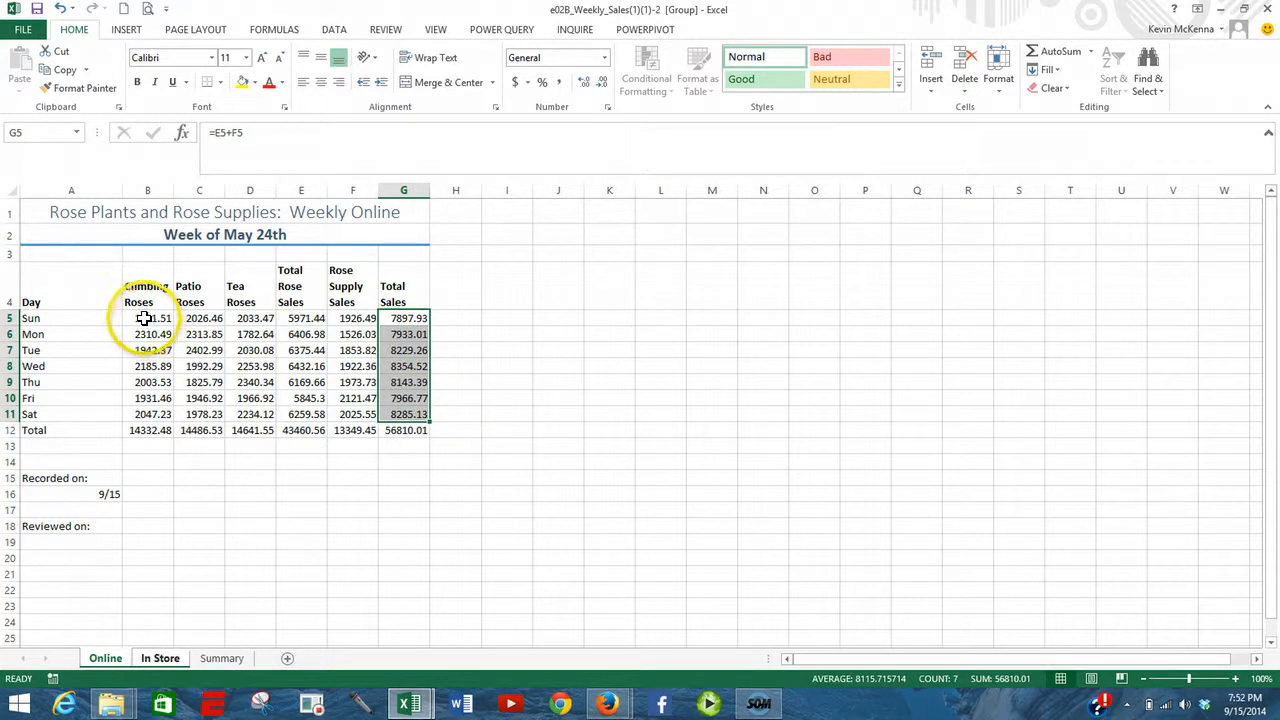
- Apply the Accounting number format to the sales figures in B5:G12 and fit column F's width to its contents
{"action": "left_click_drag", "start_coordinate": [145, 318], "coordinate": [404, 431]}
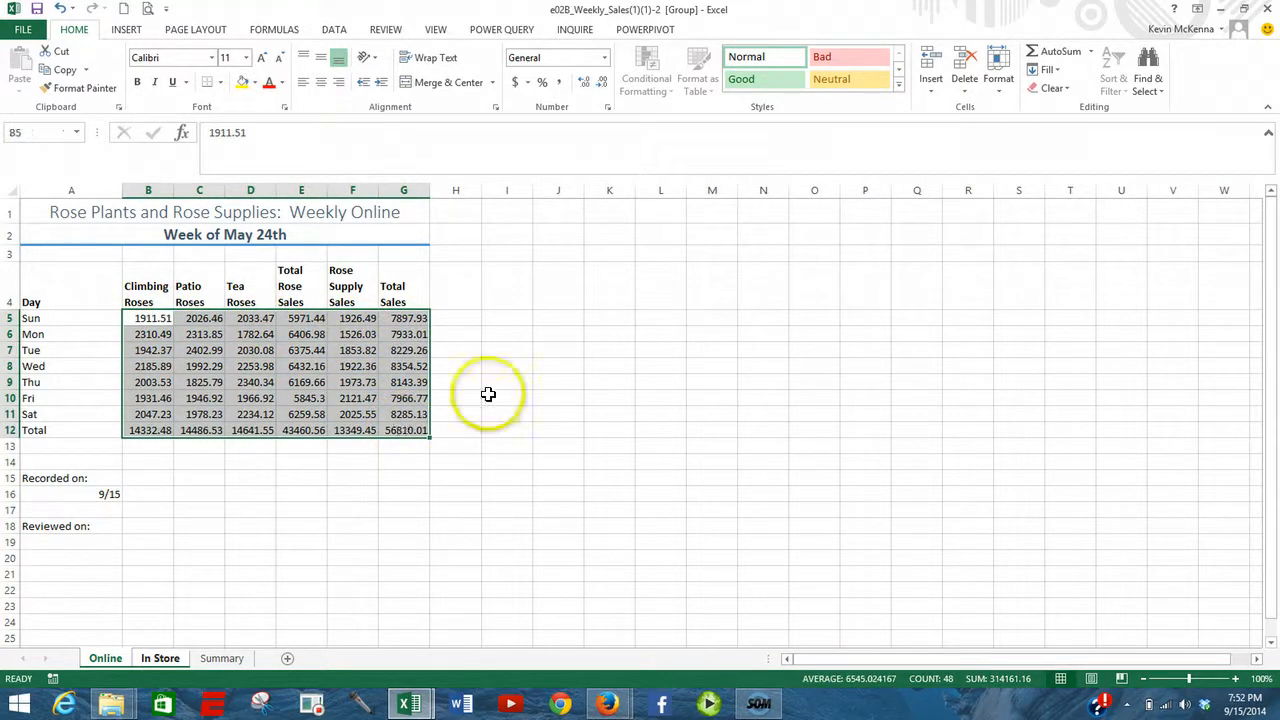
{"action": "left_click", "coordinate": [515, 84]}
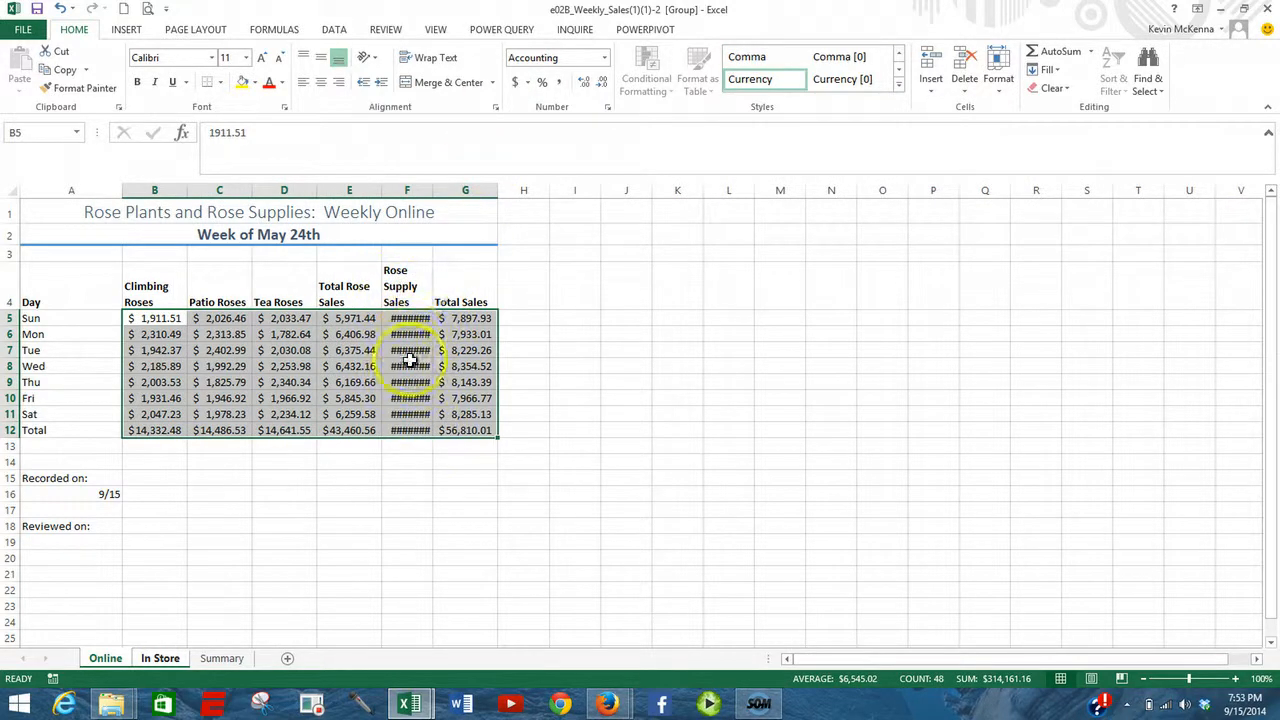
{"action": "double_click", "coordinate": [432, 188]}
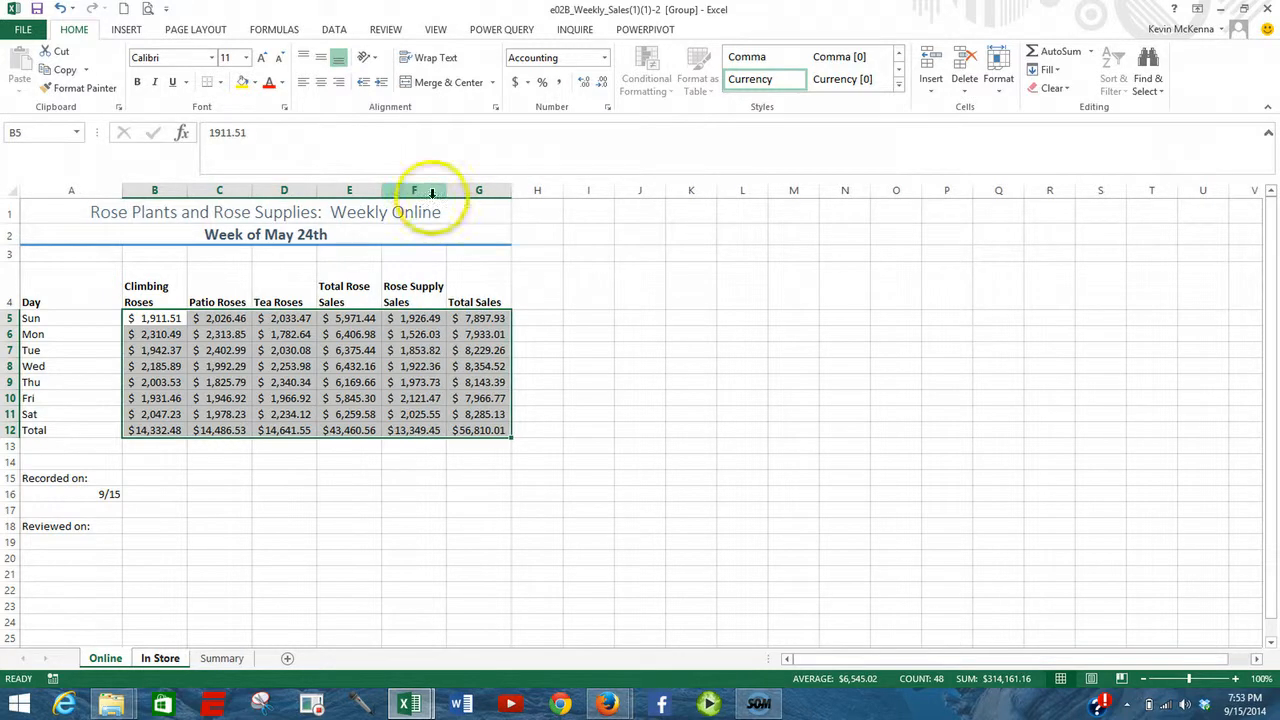
{"action": "left_click", "coordinate": [332, 462]}
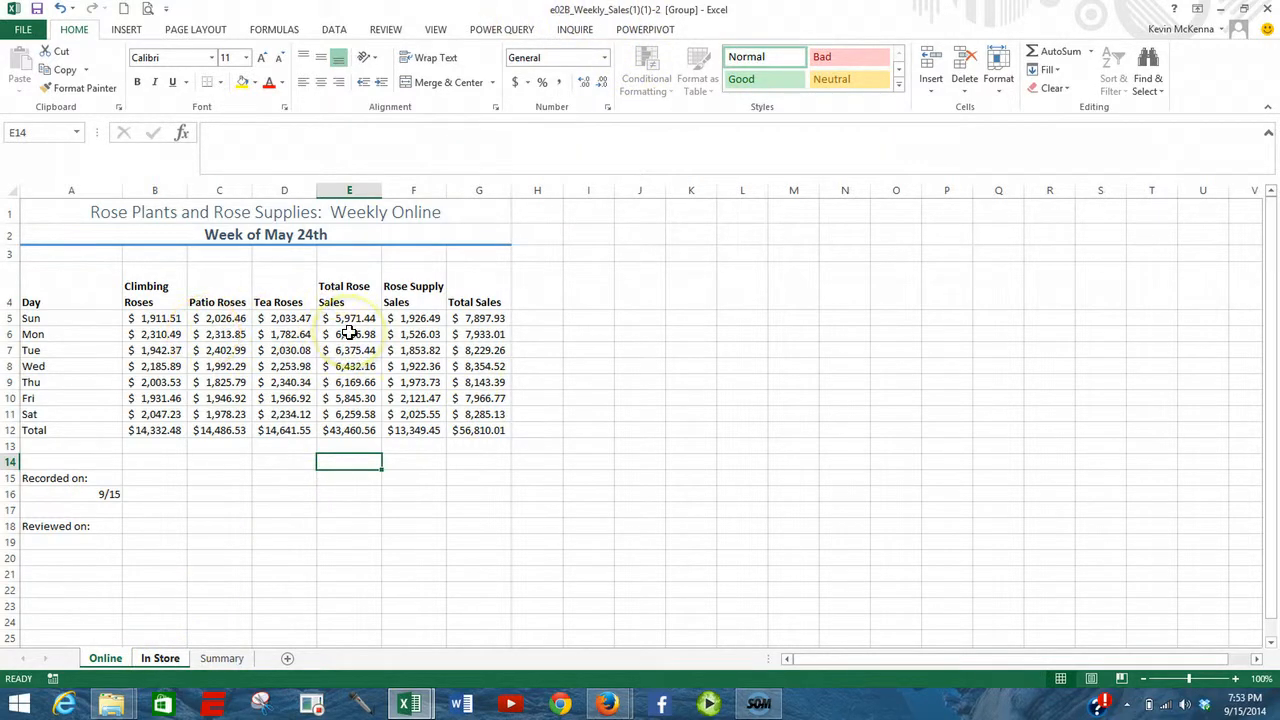
- Ungroup the Online and In Store sheets and fit all column widths on In Store to their contents
{"action": "right_click", "coordinate": [143, 658]}
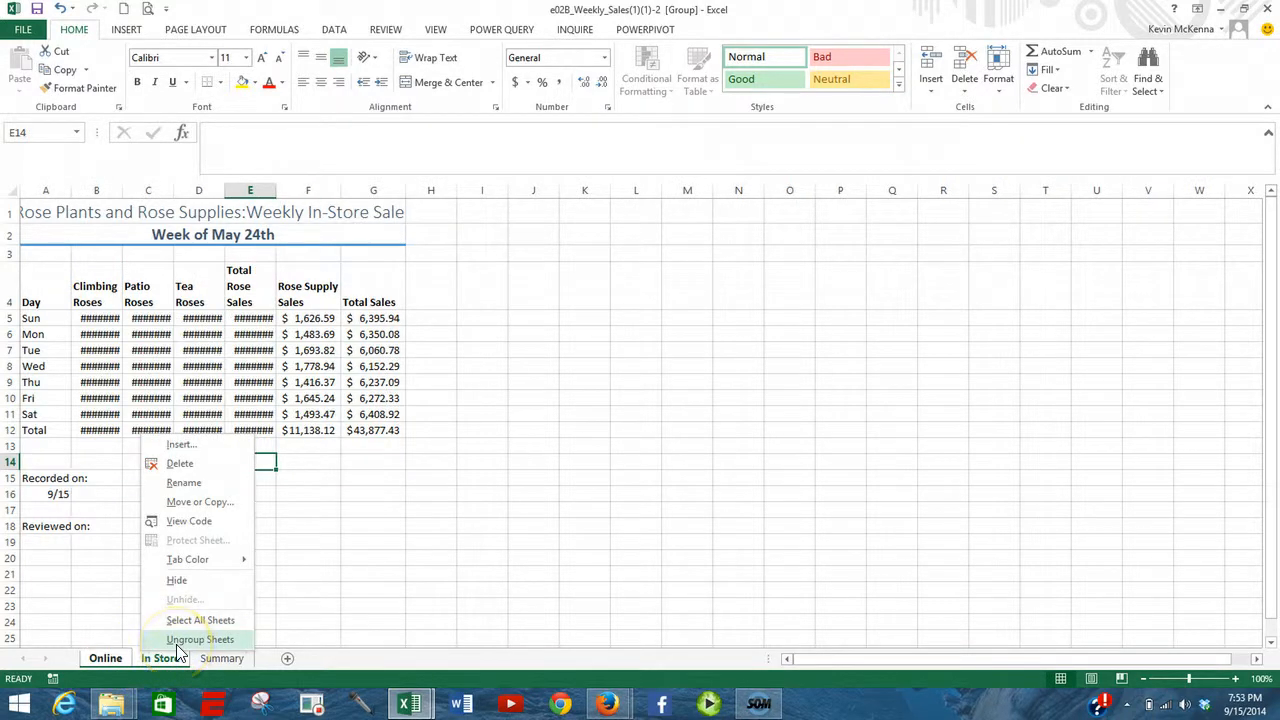
{"action": "left_click", "coordinate": [190, 640]}
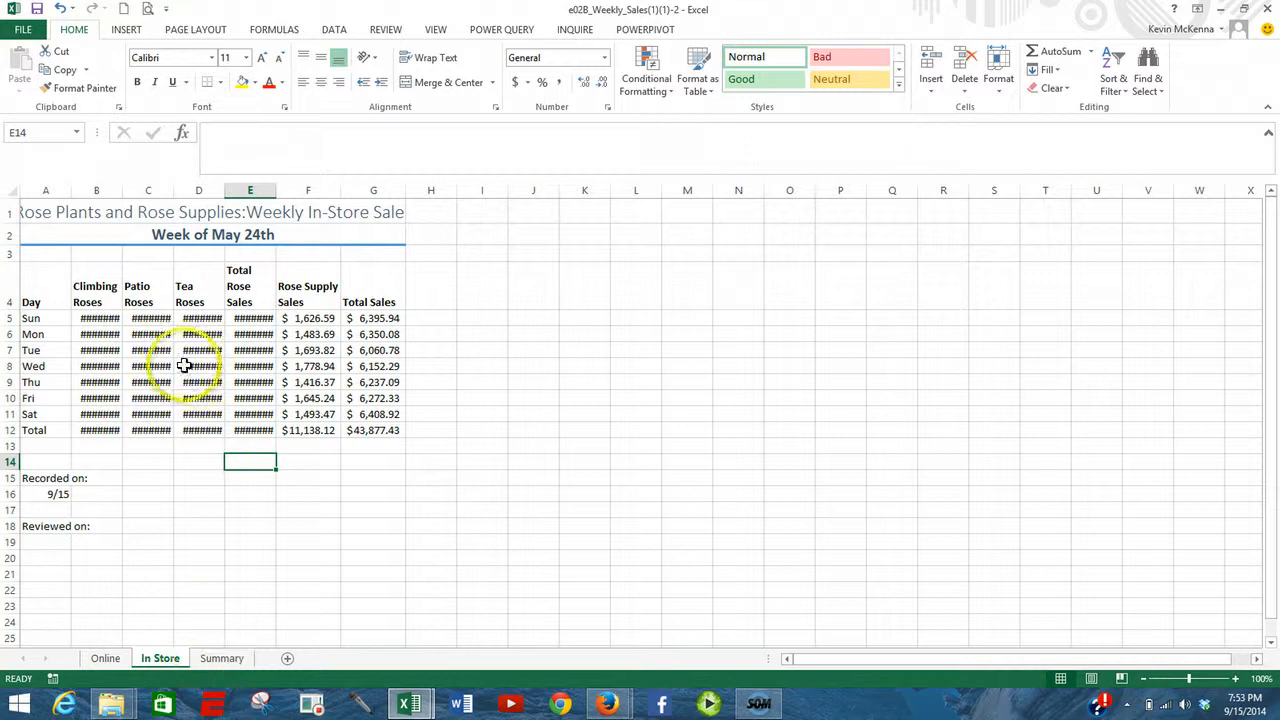
{"action": "left_click_drag", "start_coordinate": [122, 188], "coordinate": [136, 188]}
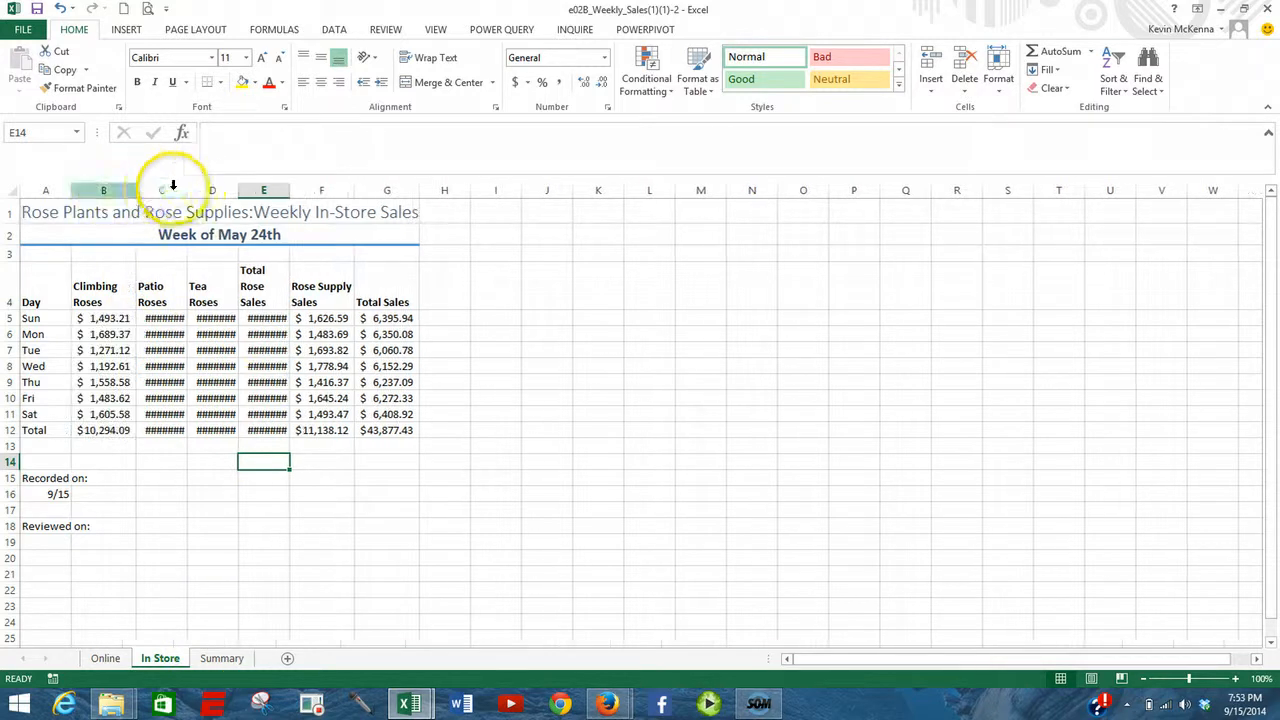
{"action": "left_click", "coordinate": [11, 190]}
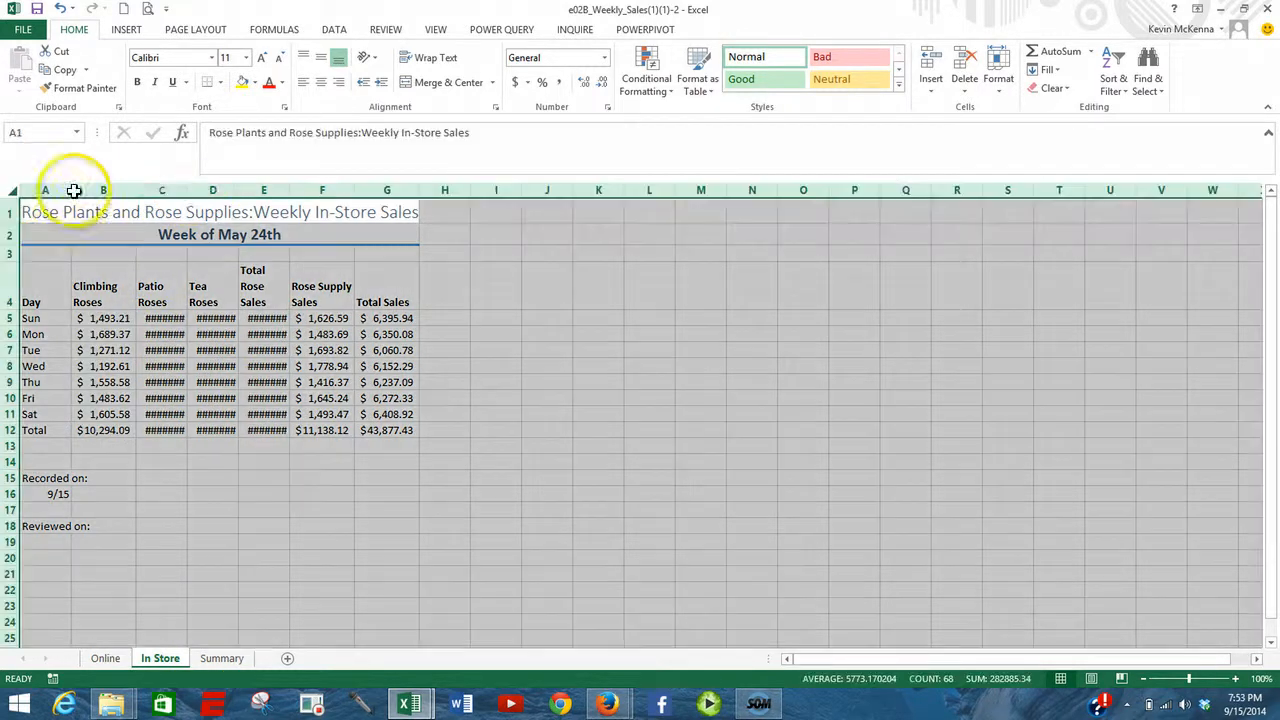
{"action": "double_click", "coordinate": [189, 190]}
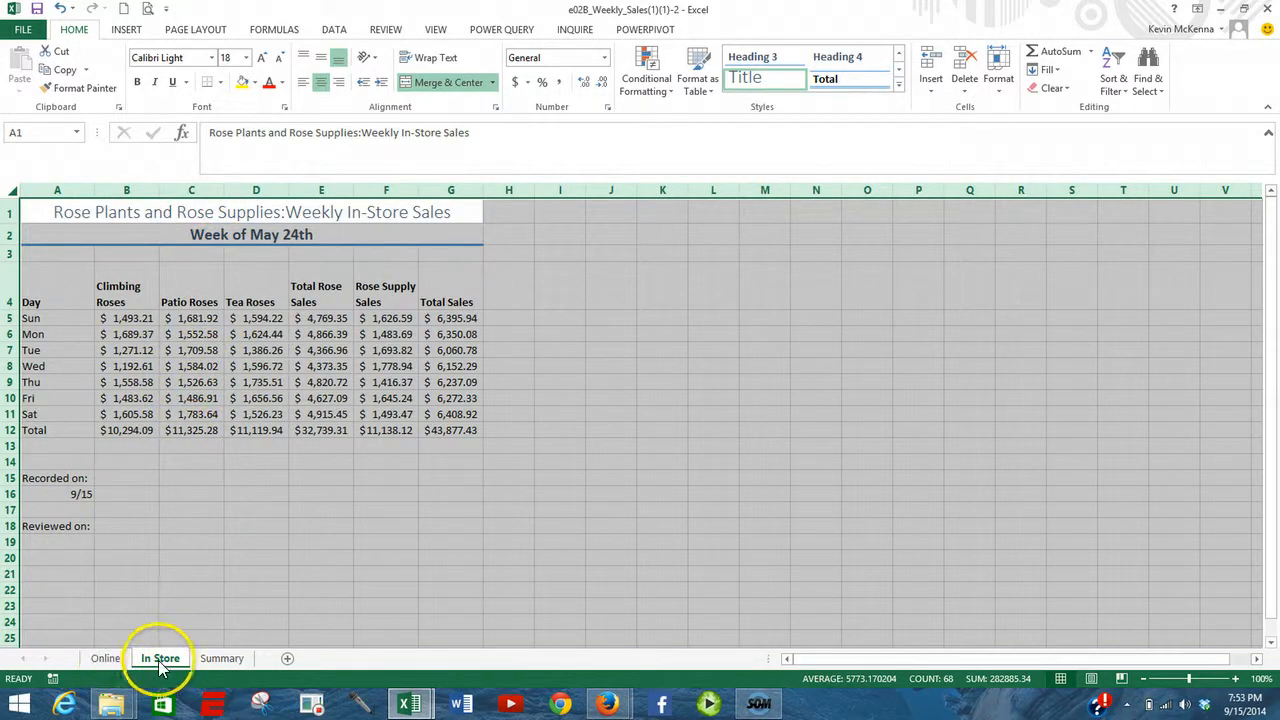
- Examine the Total Rose Sales formulas in column E of the Online sheet
{"action": "left_click", "coordinate": [94, 662], "text": "ctrl"}
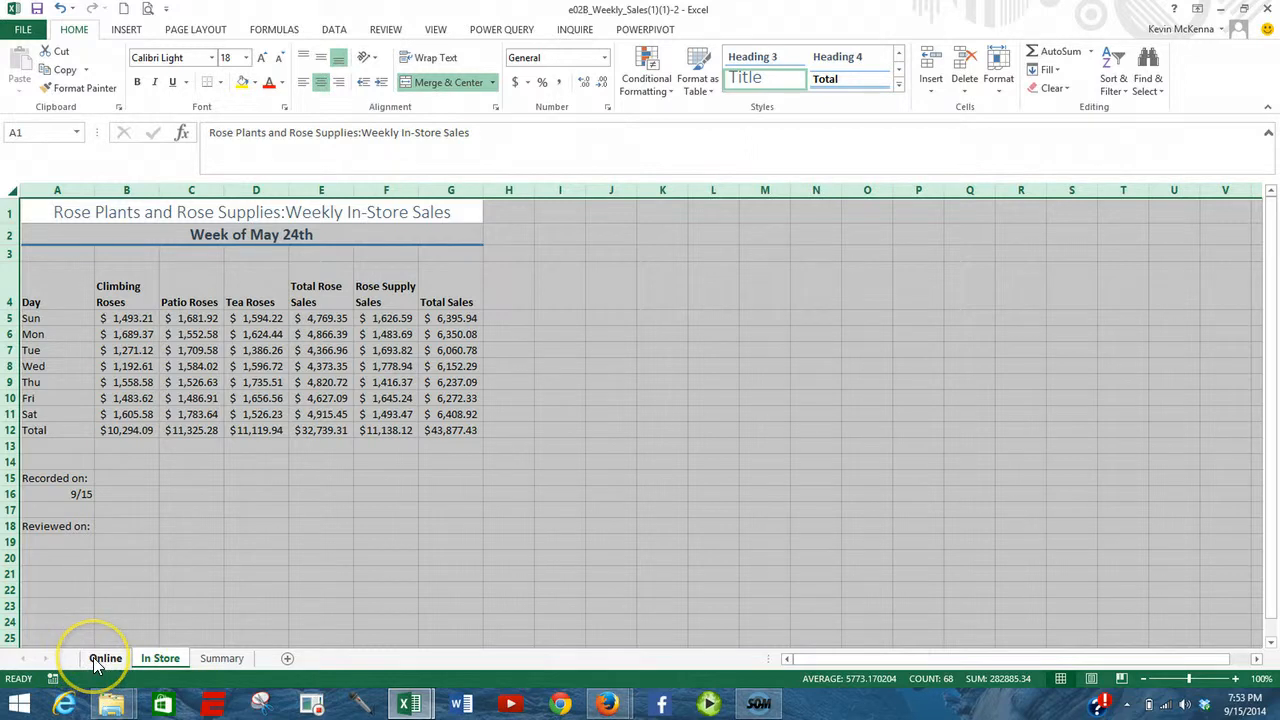
{"action": "left_click", "coordinate": [94, 658]}
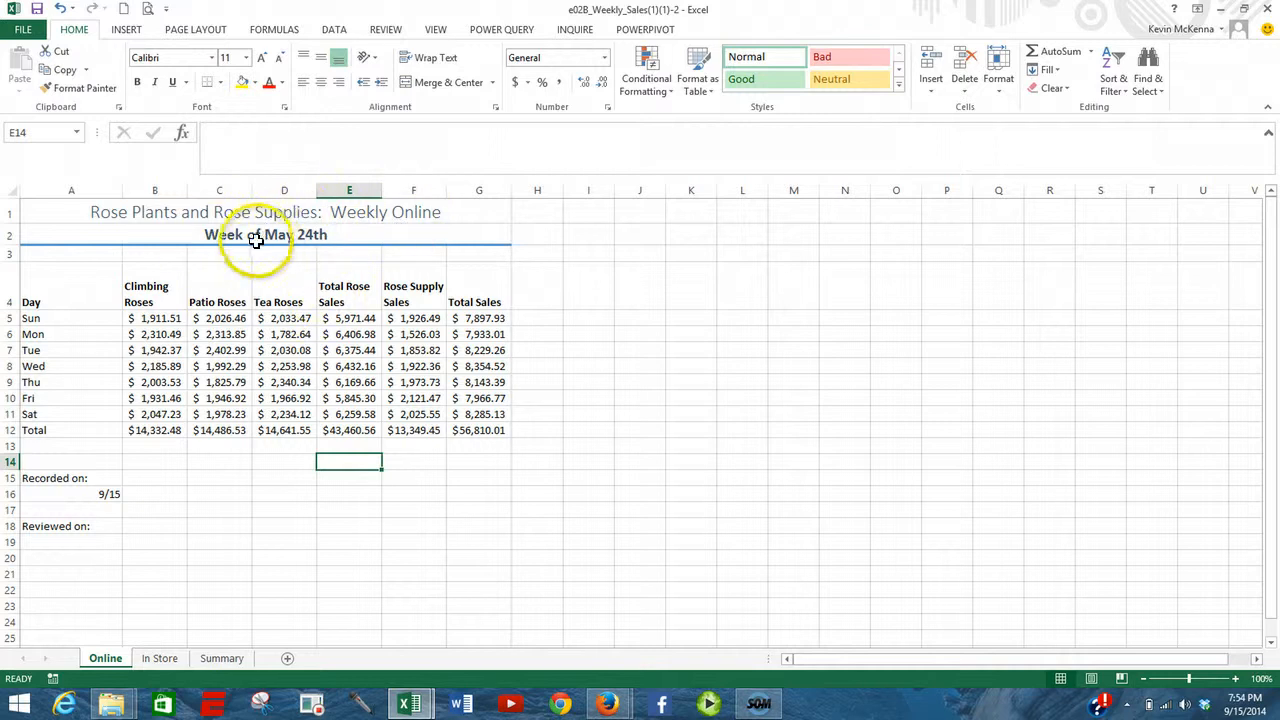
{"action": "left_click", "coordinate": [345, 318]}
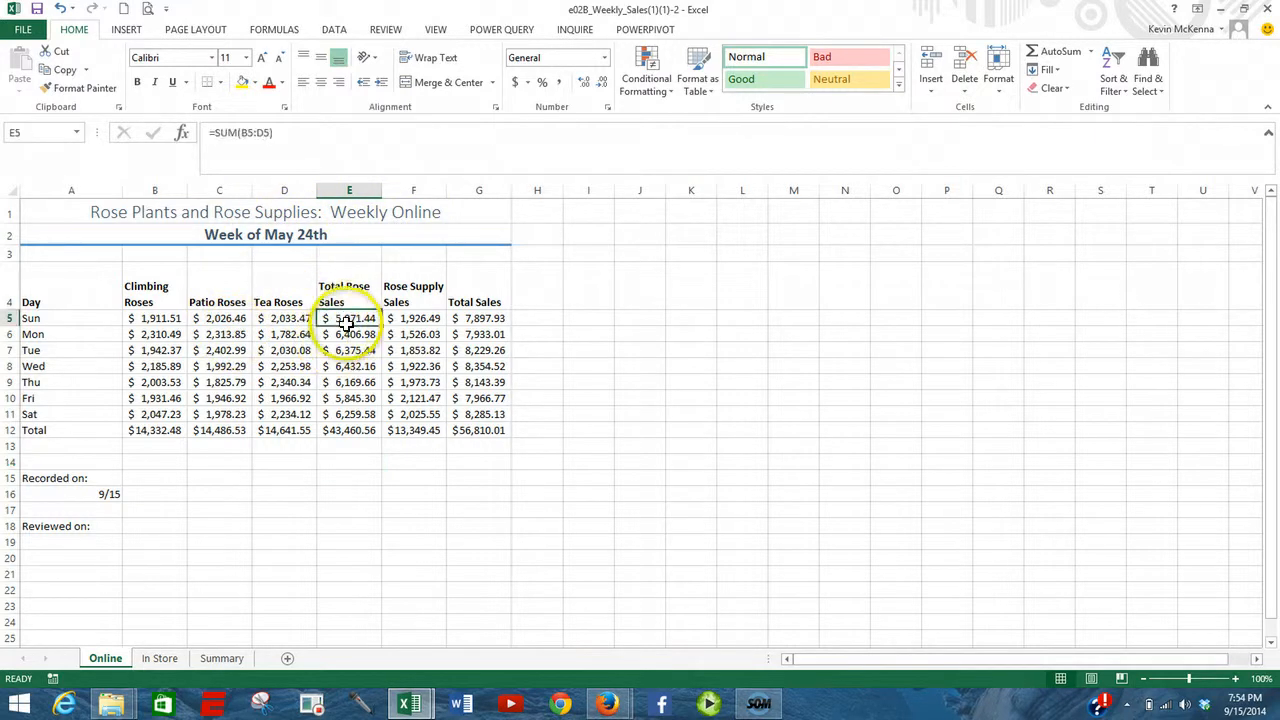
{"action": "left_click", "coordinate": [352, 366]}
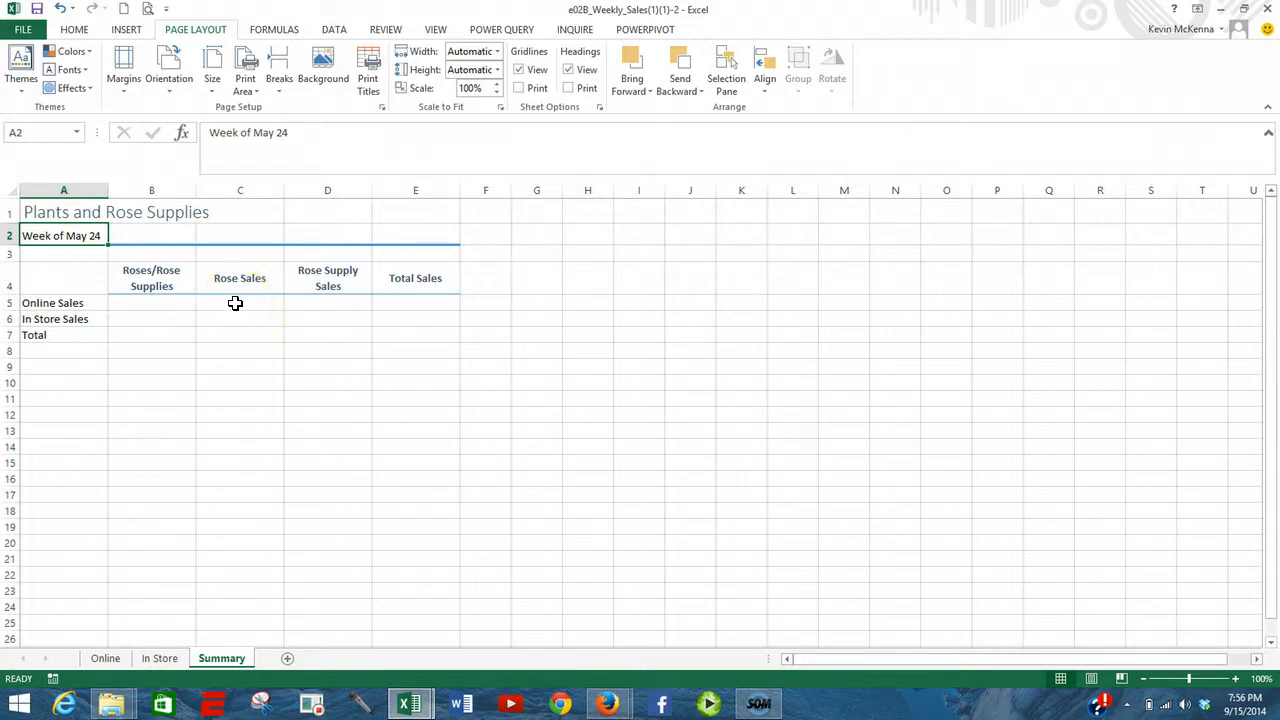
- Link the online Rose Sales cell C5 on the Summary sheet to the Online sheet's total with =Online!E12
{"action": "left_click", "coordinate": [235, 303]}
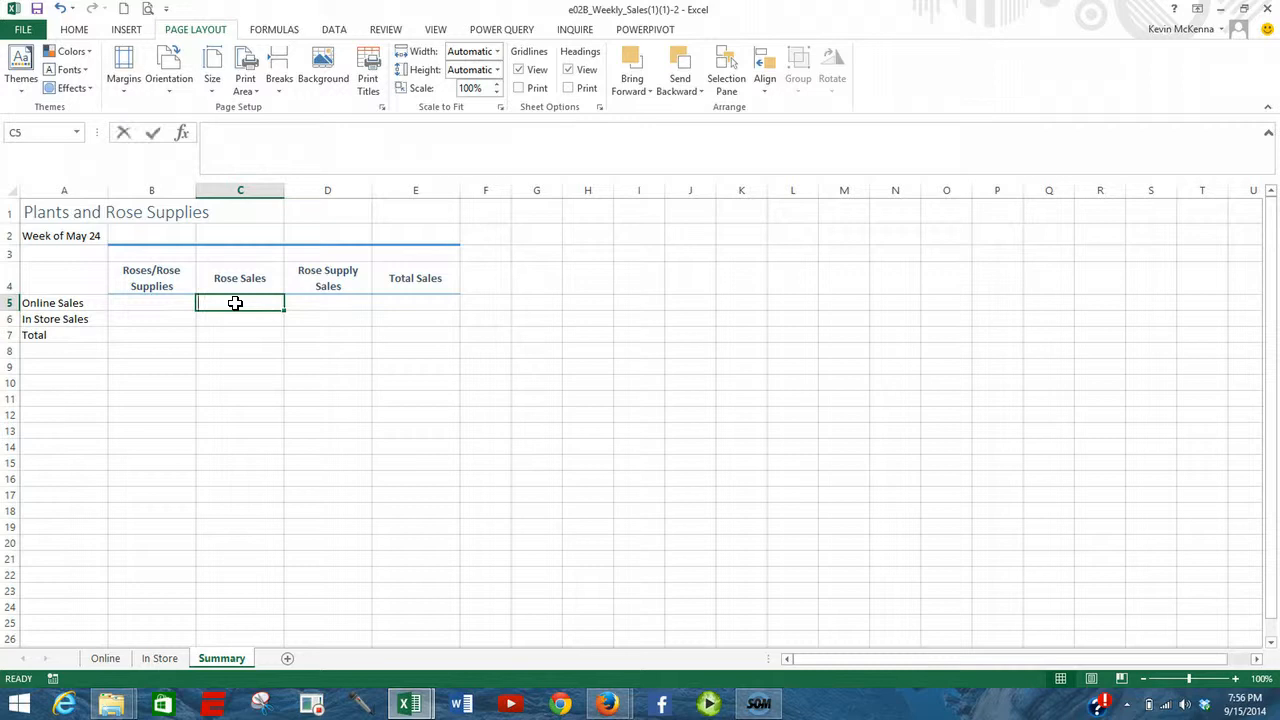
{"action": "type", "text": "="}
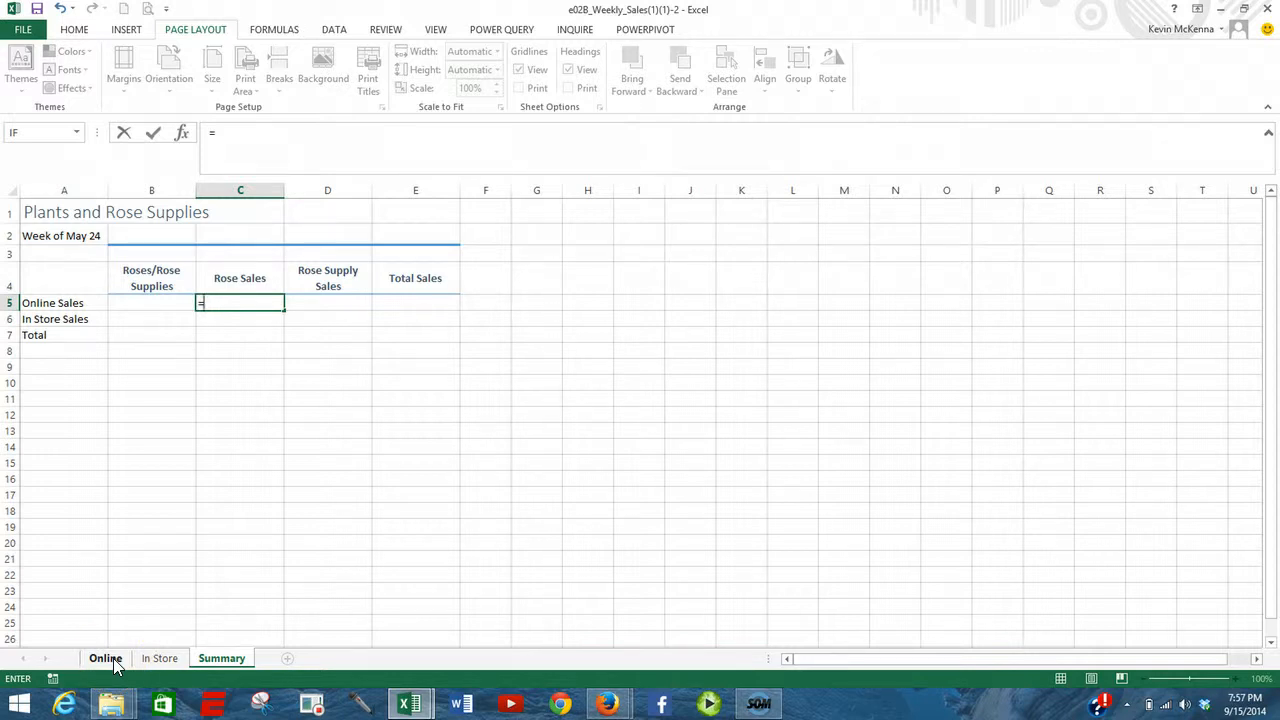
{"action": "left_click", "coordinate": [113, 658]}
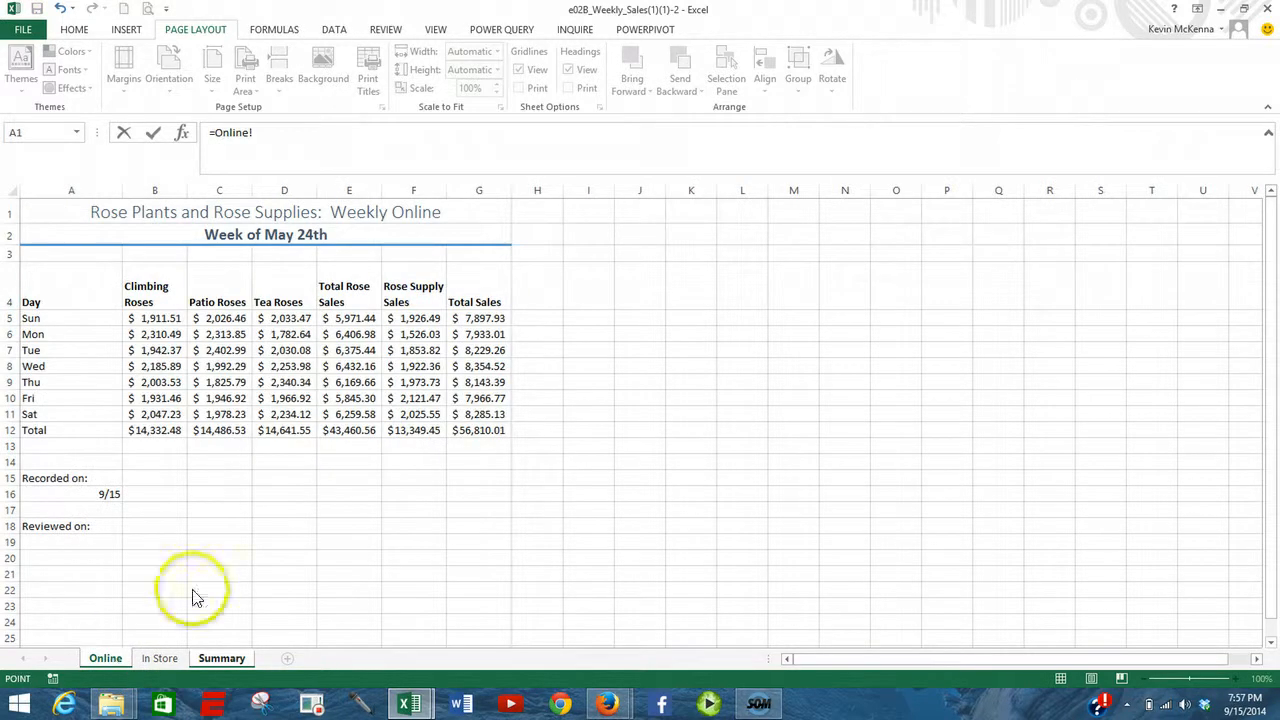
{"action": "left_click", "coordinate": [352, 429]}
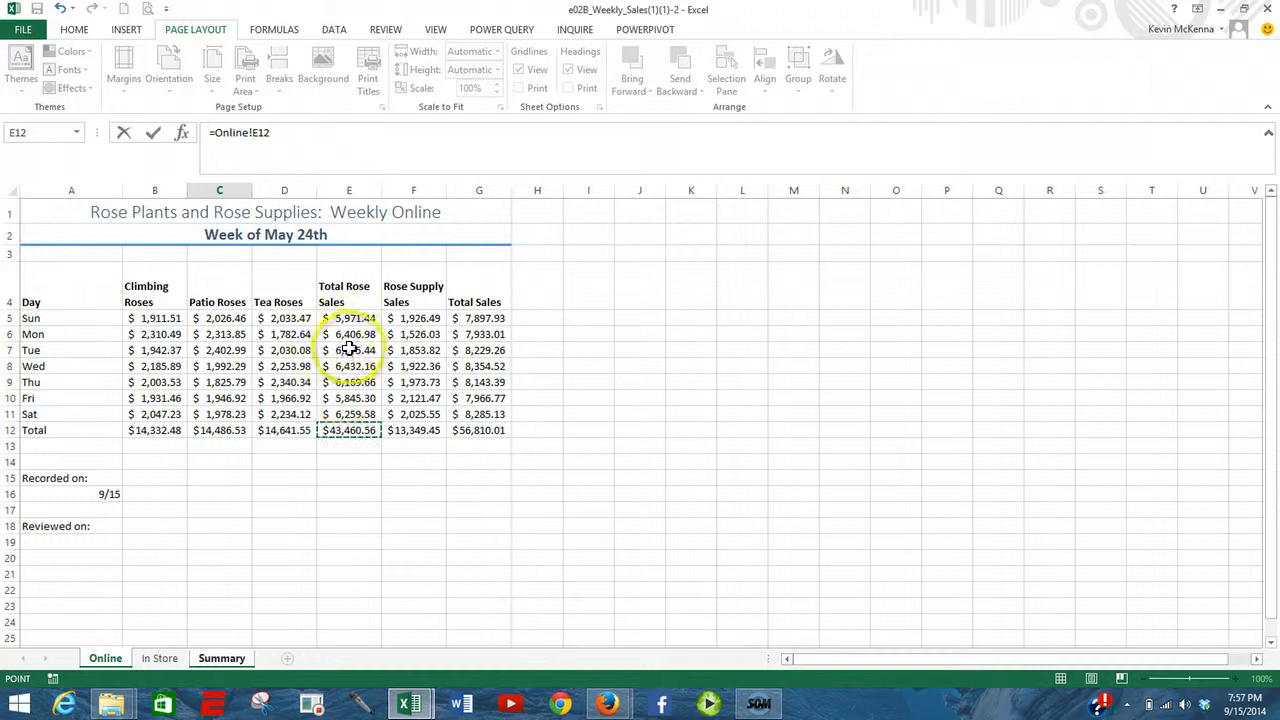
{"action": "left_click", "coordinate": [345, 288]}
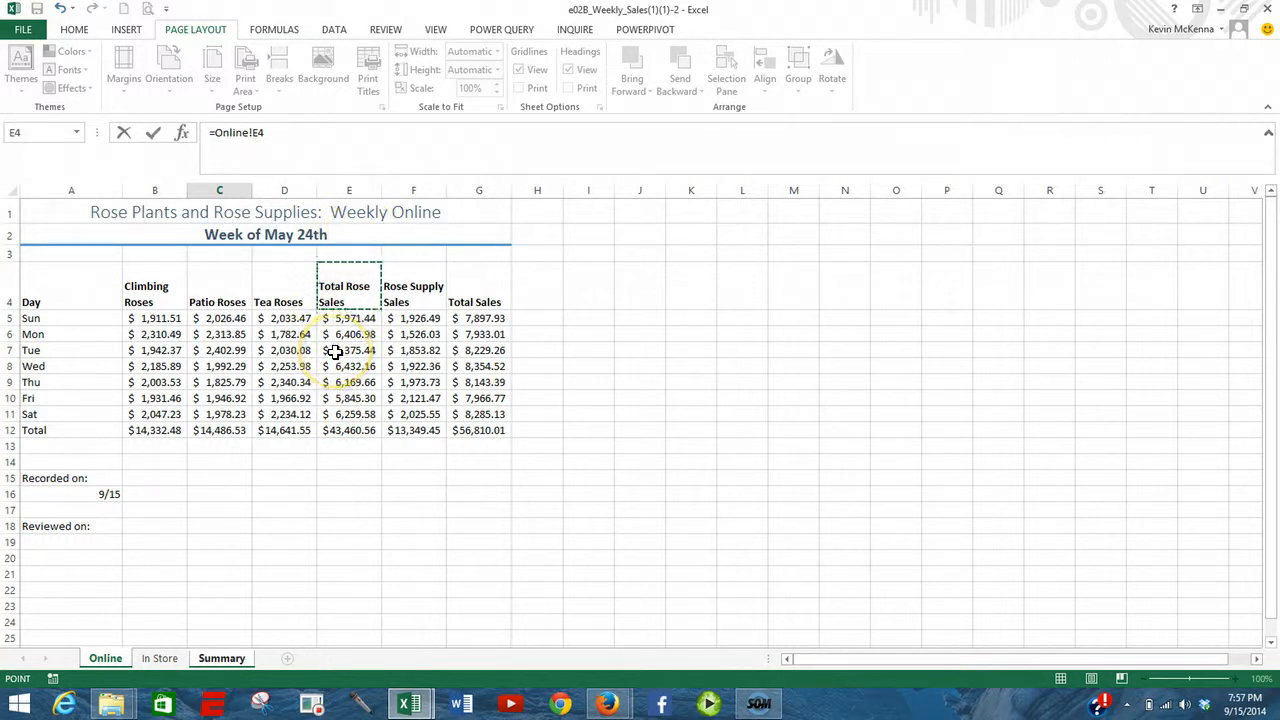
{"action": "left_click", "coordinate": [344, 430]}
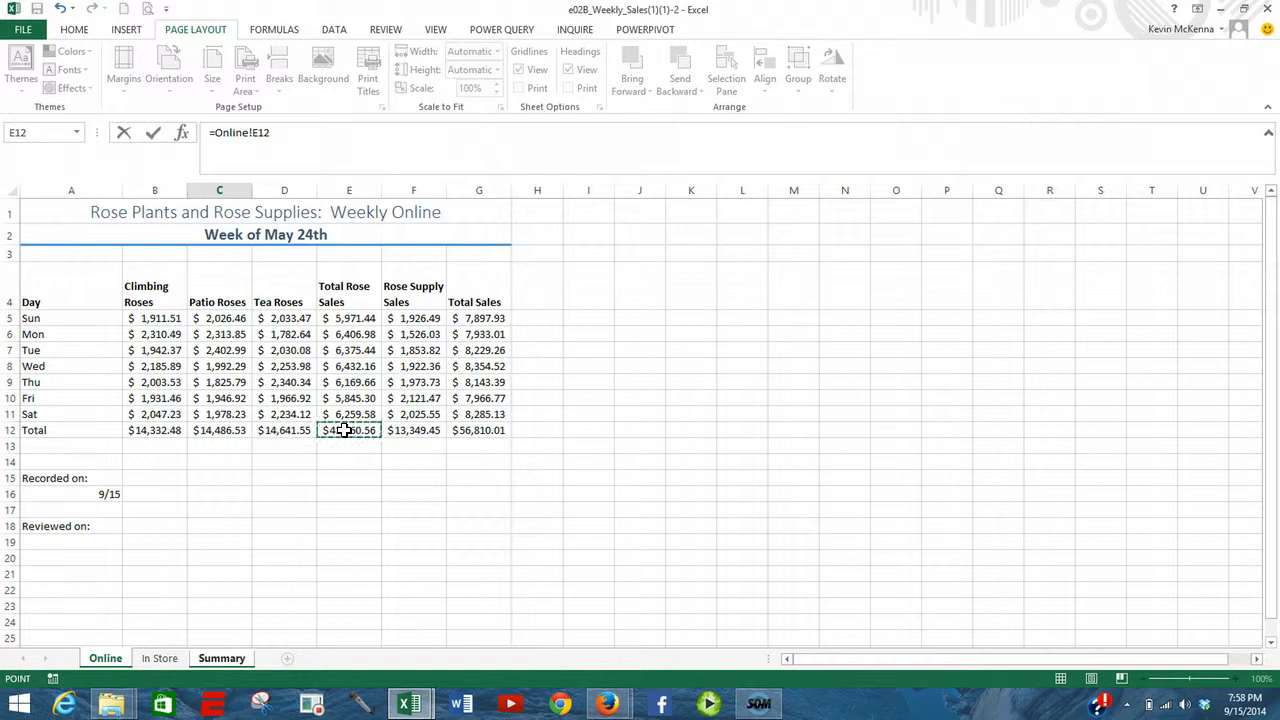
{"action": "key", "text": "Return"}
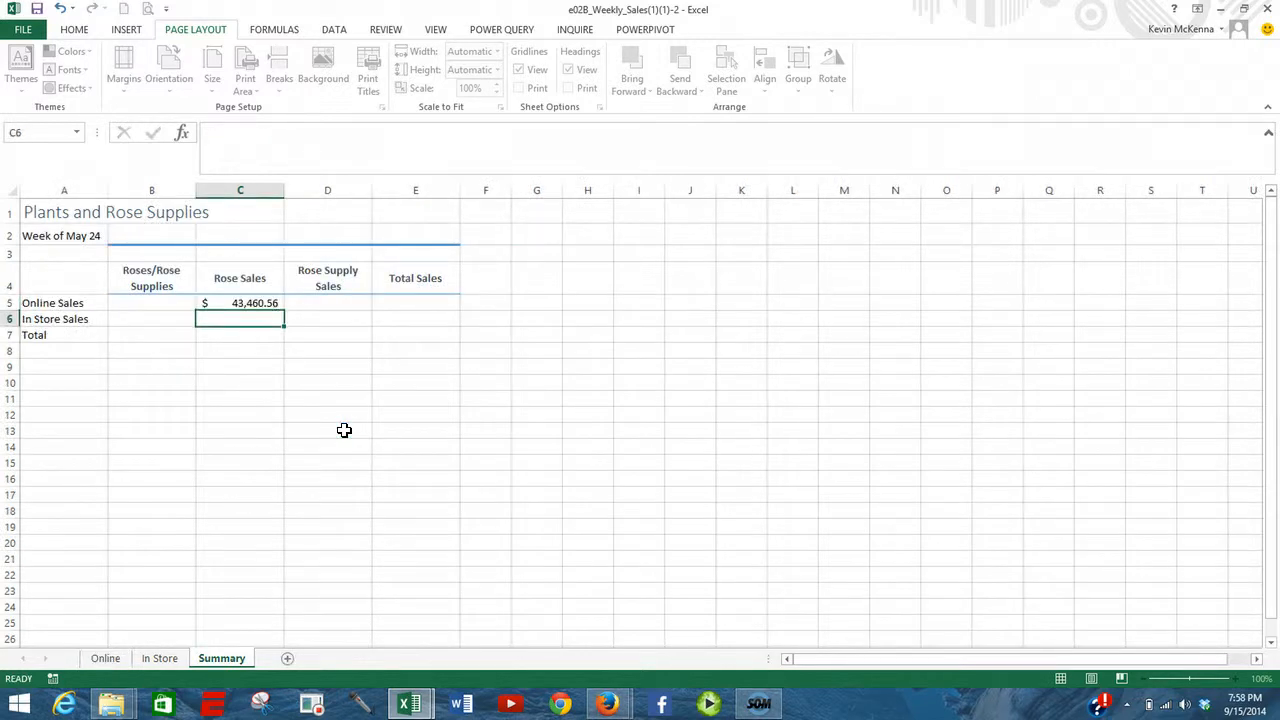
{"action": "left_click", "coordinate": [264, 302]}
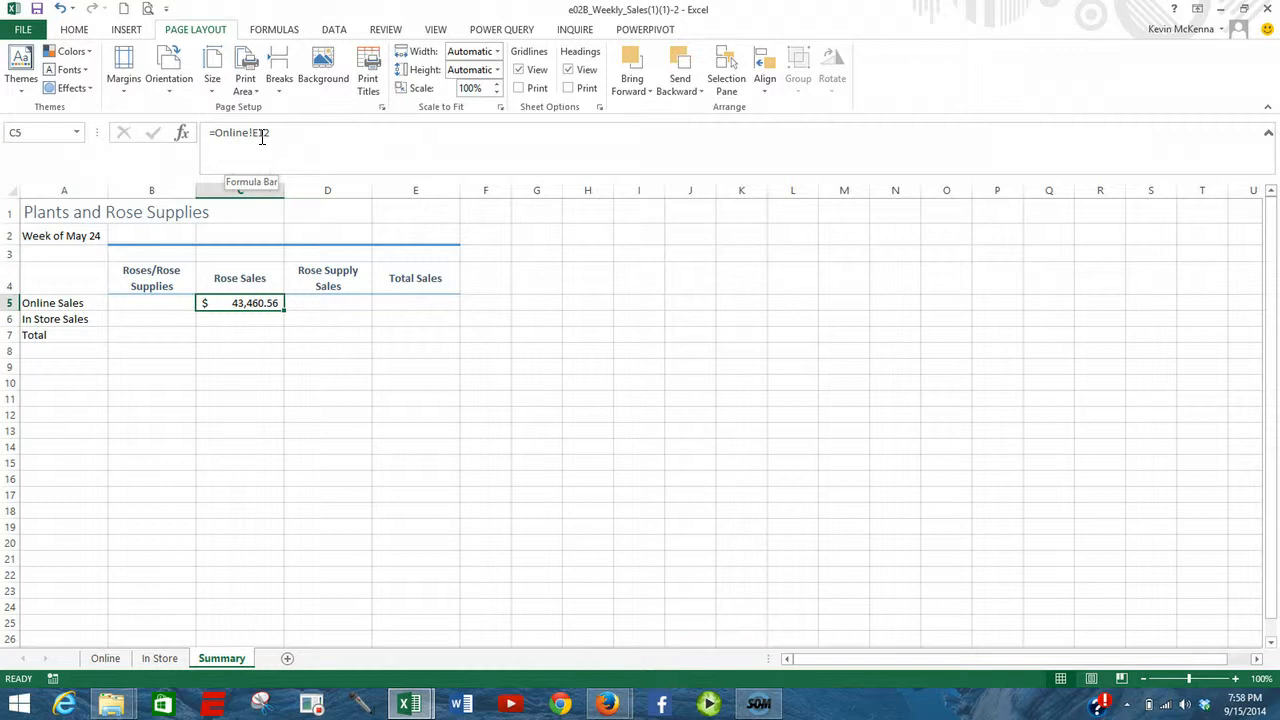
- Link the online Rose Supply Sales cell D5 on the Summary sheet to the Online sheet's total with =Online!F12
{"action": "left_click", "coordinate": [322, 304]}
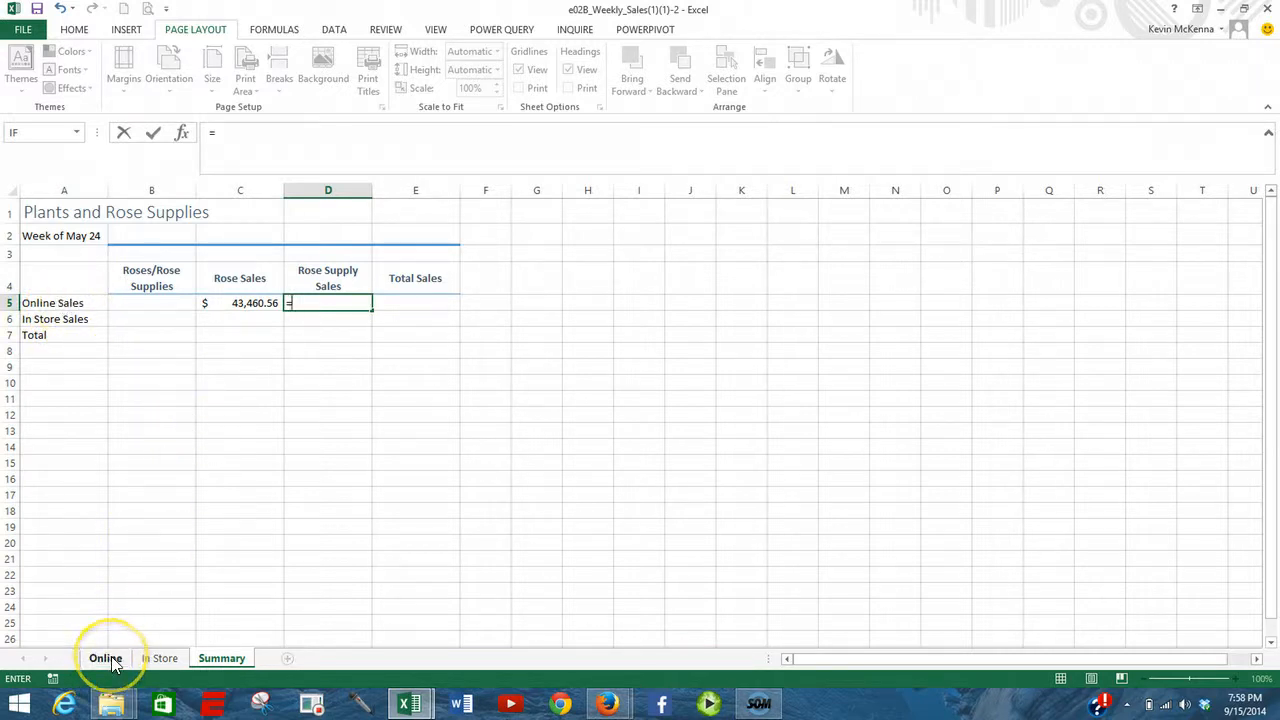
{"action": "left_click", "coordinate": [105, 659]}
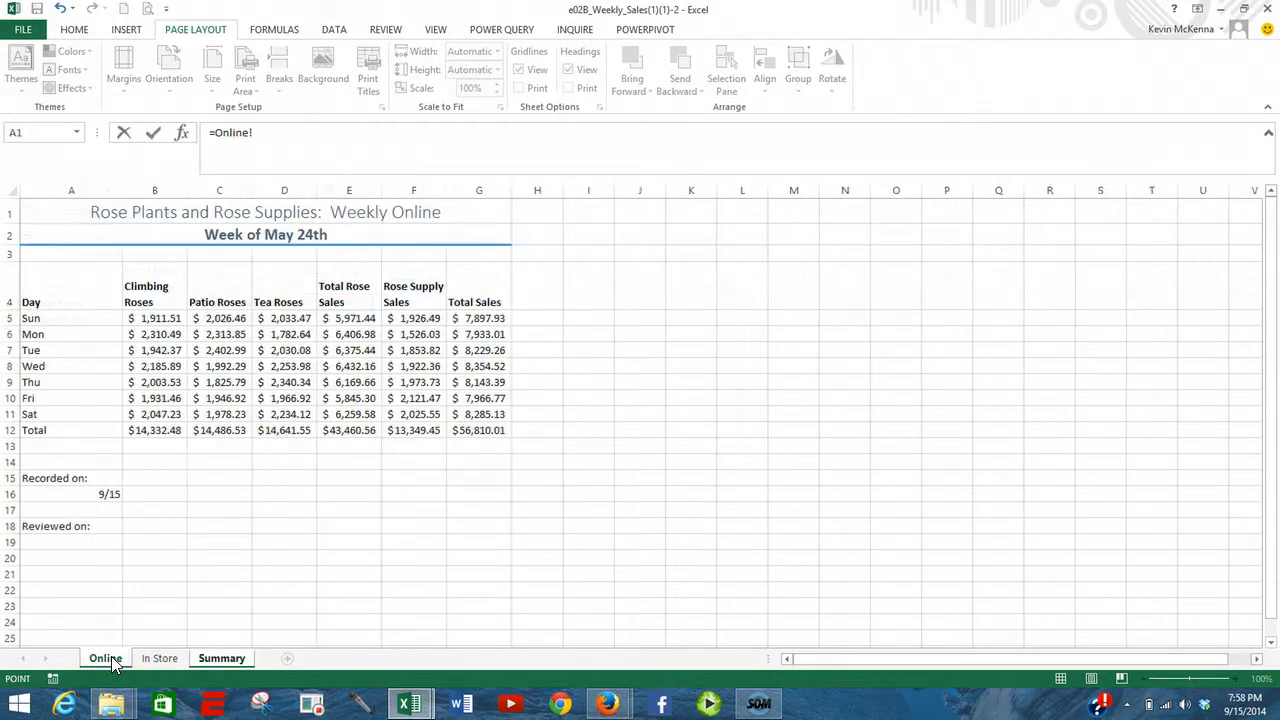
{"action": "left_click", "coordinate": [424, 431]}
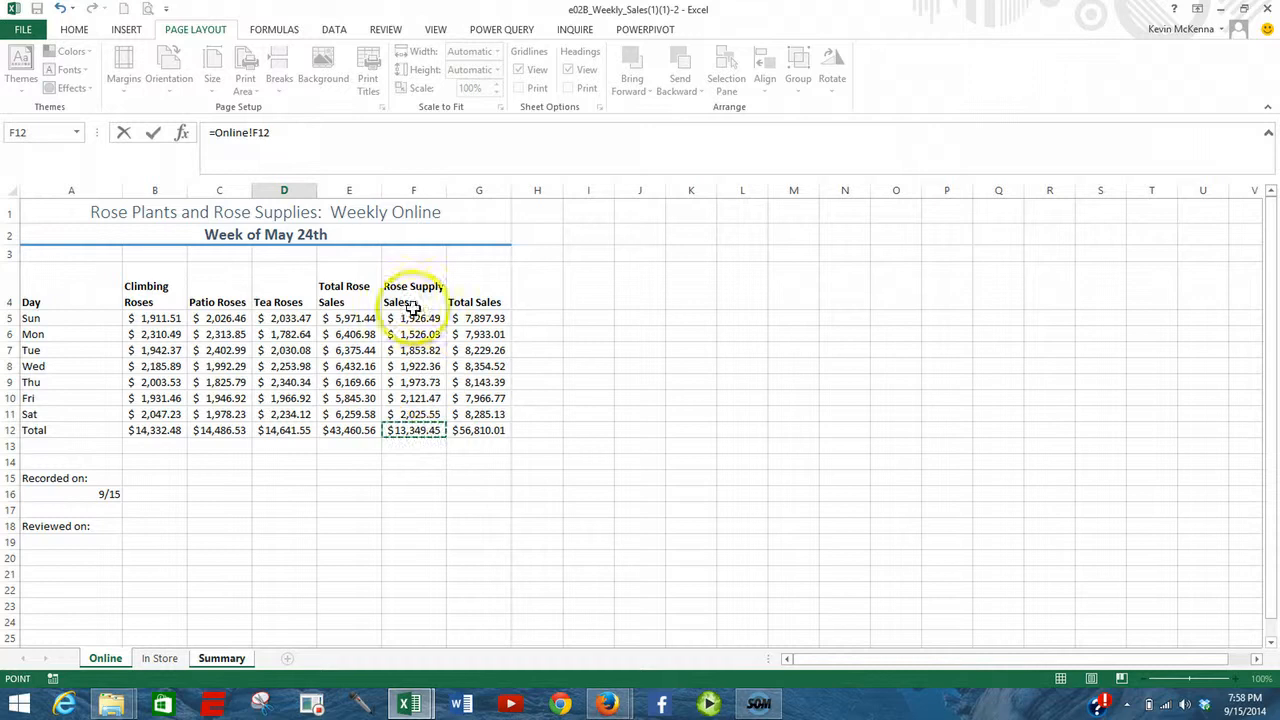
{"action": "left_click", "coordinate": [156, 138]}
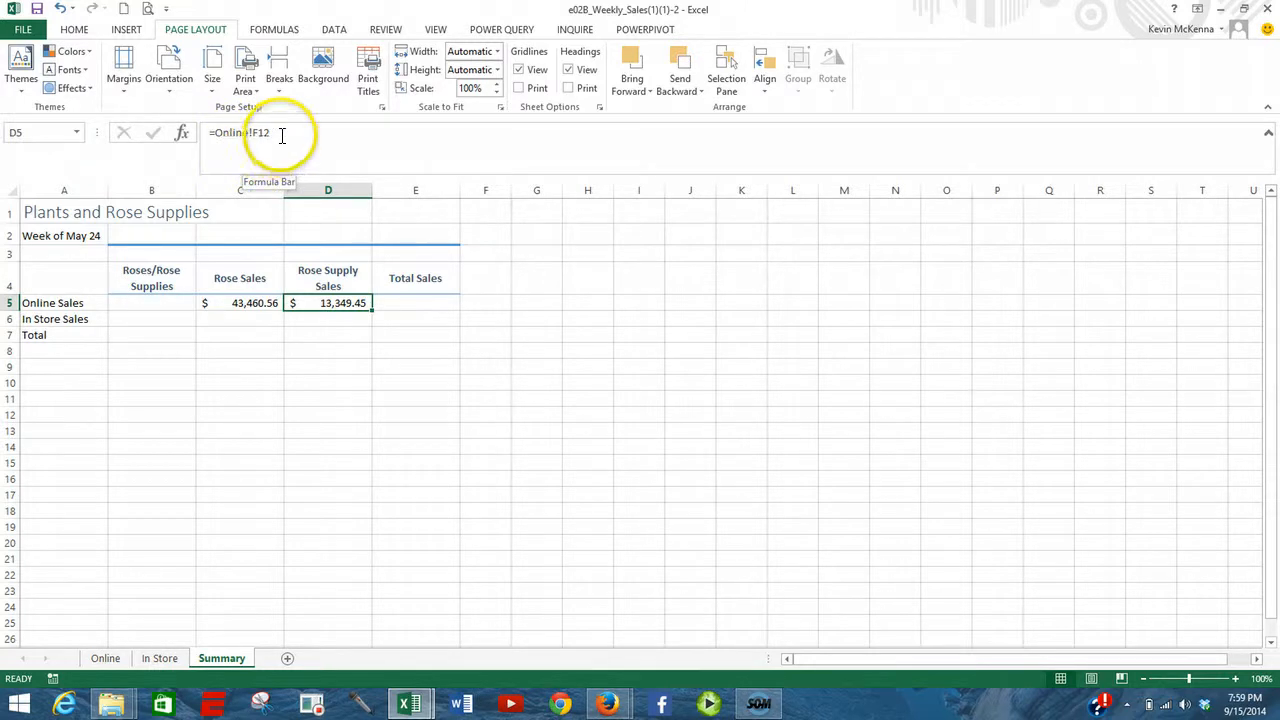
- Link the in-store Rose Sales cell C6 on the Summary sheet to the In Store total with ='In Store'!E12
{"action": "left_click", "coordinate": [237, 320]}
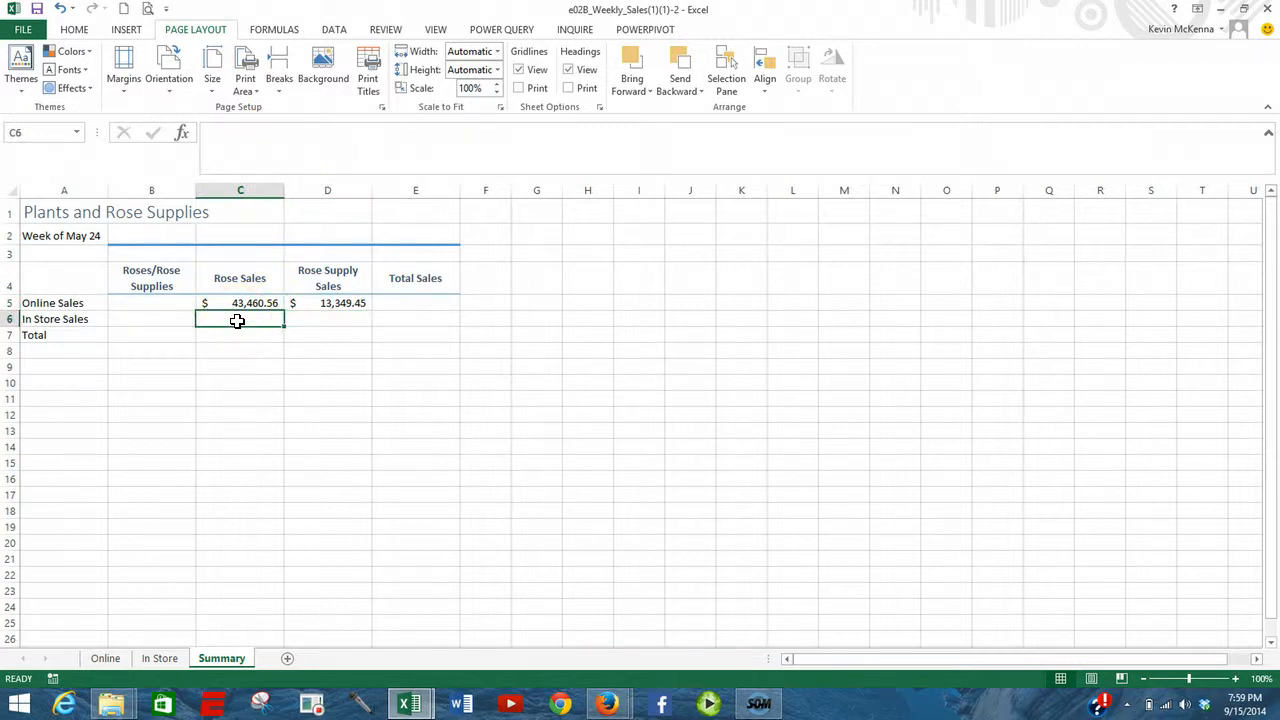
{"action": "type", "text": "="}
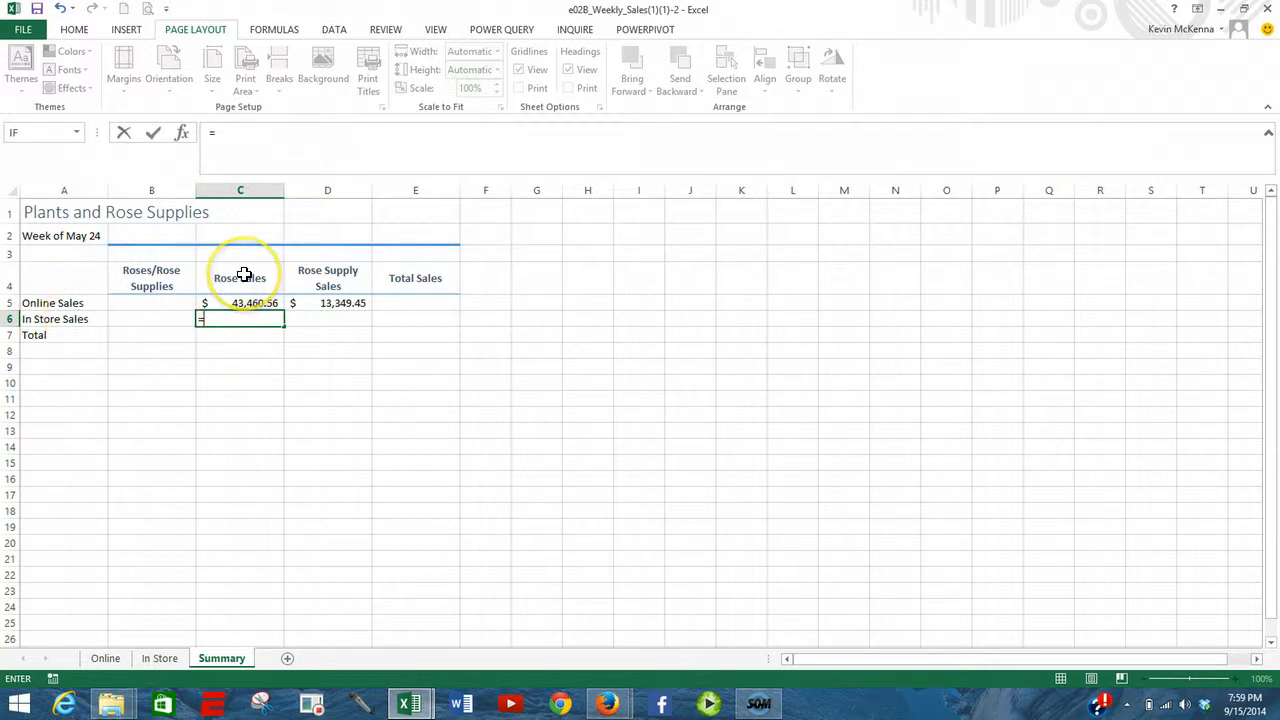
{"action": "left_click", "coordinate": [157, 660]}
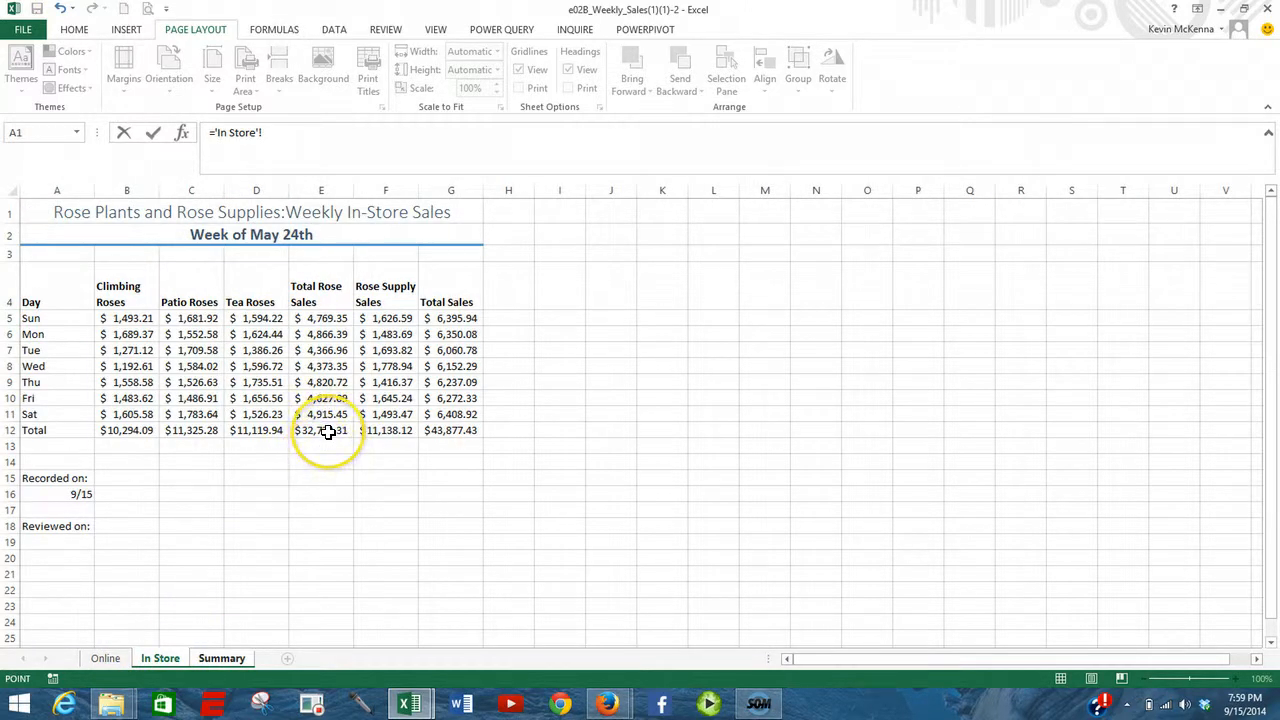
{"action": "left_click", "coordinate": [328, 432]}
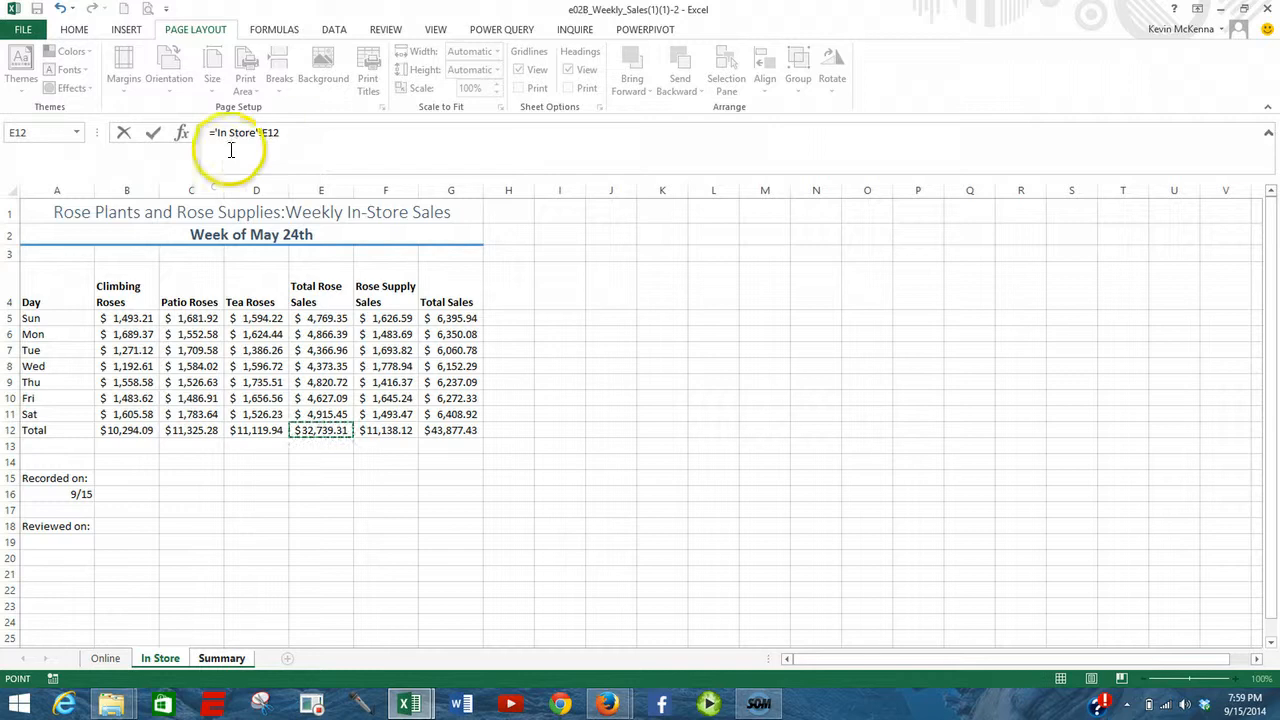
{"action": "left_click", "coordinate": [153, 134]}
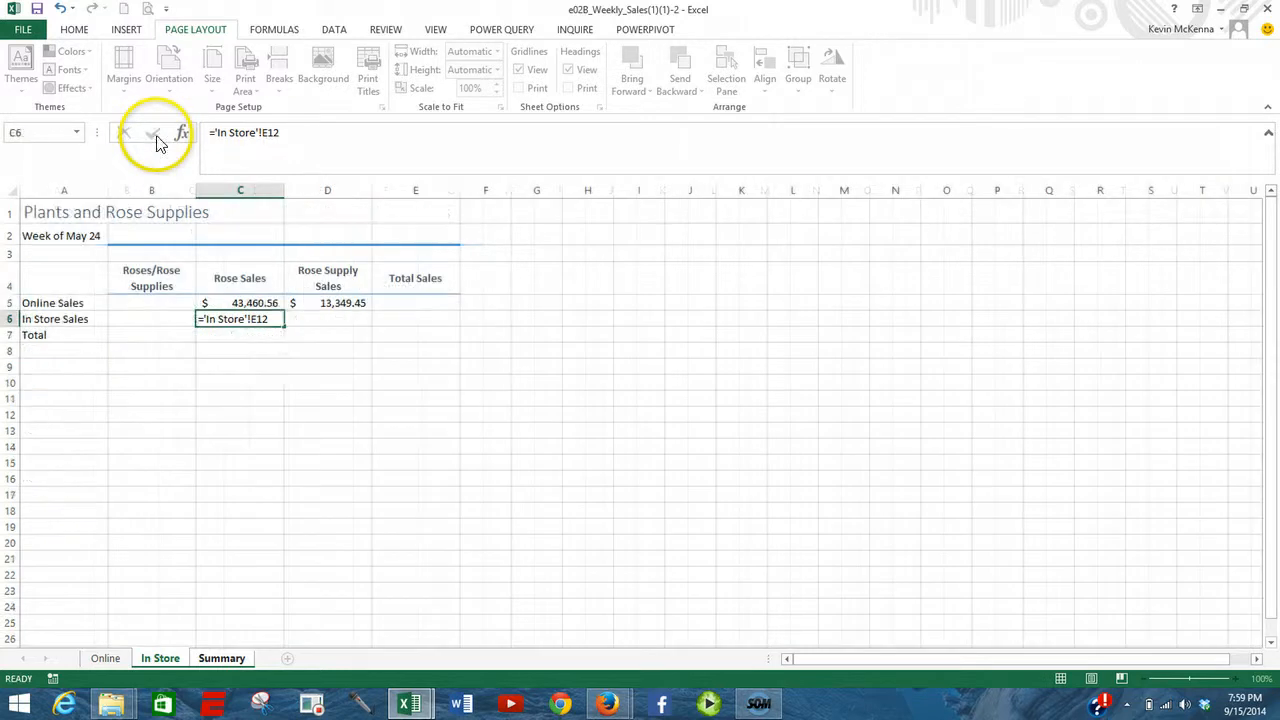
- Link the in-store Rose Supply Sales cell D6 on the Summary sheet to the In Store total with ='In Store'!F12
{"action": "left_click", "coordinate": [322, 319]}
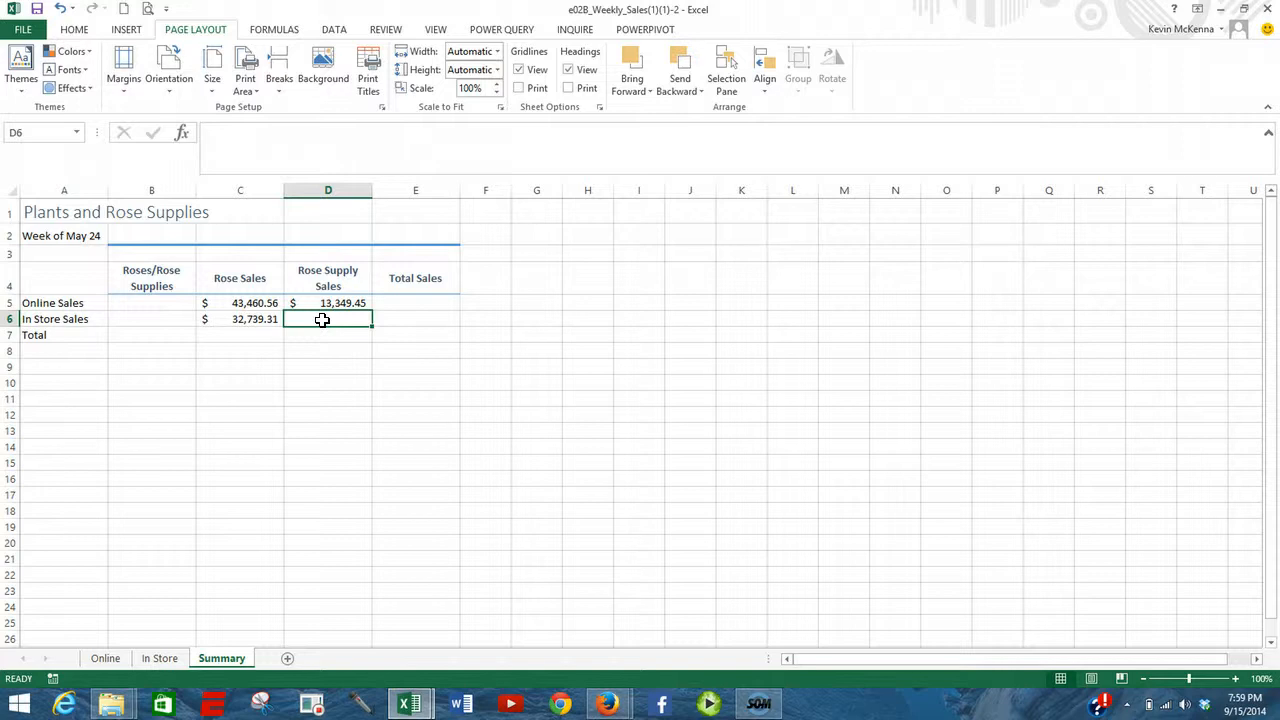
{"action": "type", "text": "="}
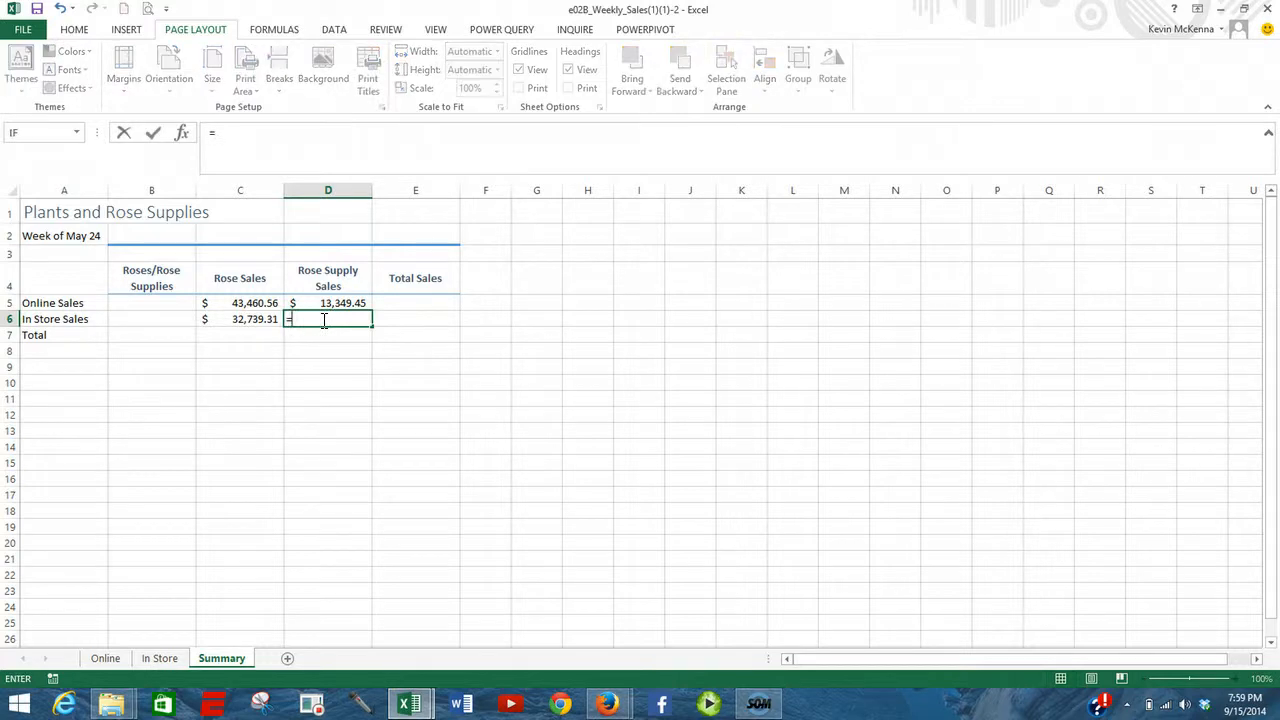
{"action": "left_click", "coordinate": [157, 660]}
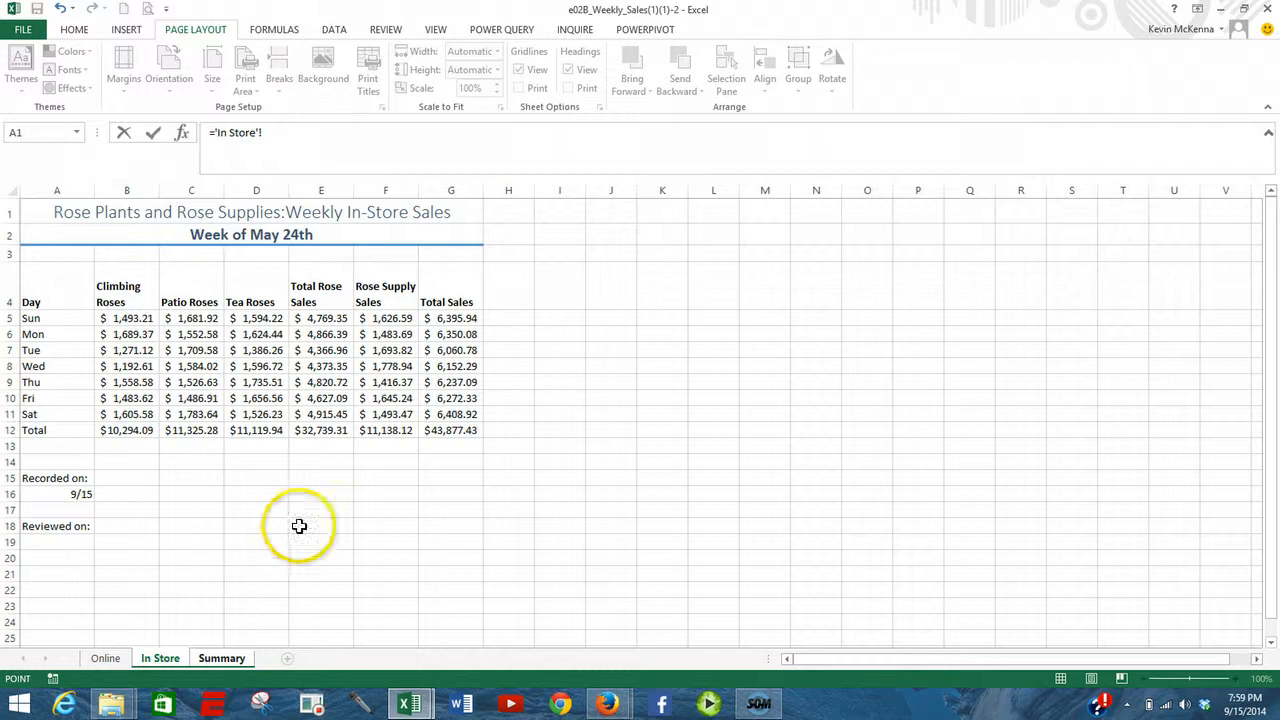
{"action": "left_click", "coordinate": [390, 433]}
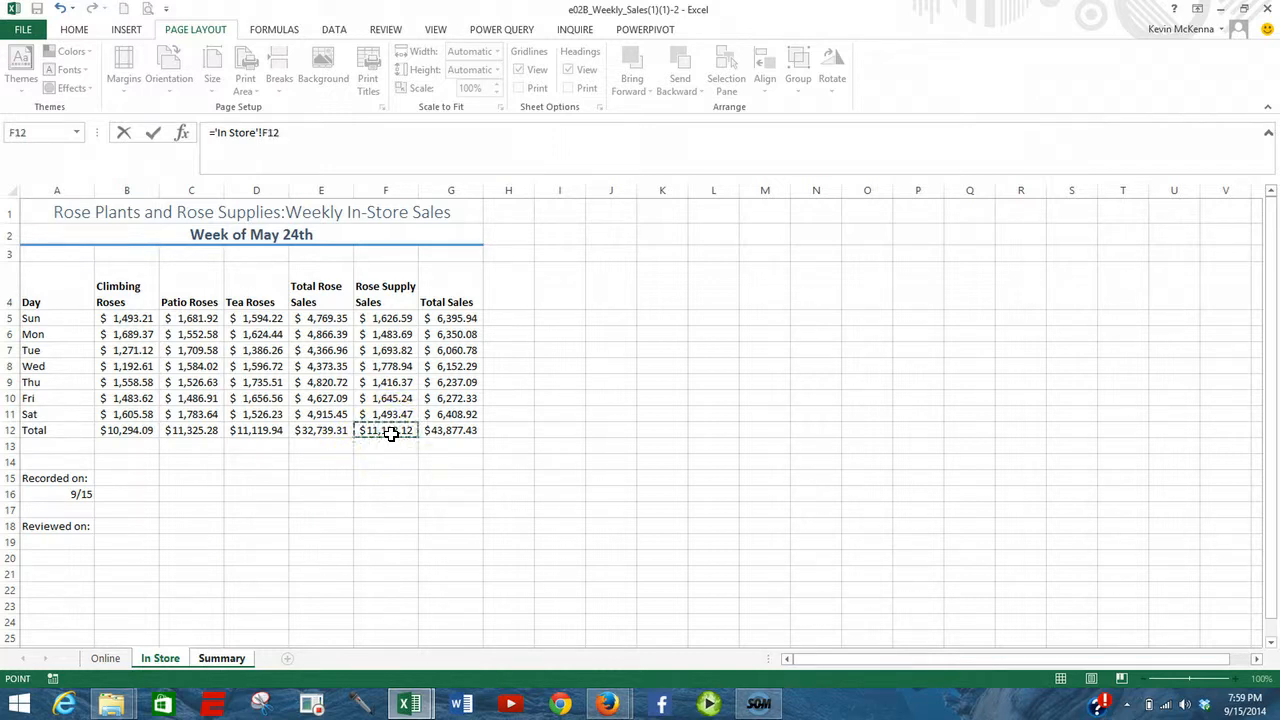
{"action": "left_click", "coordinate": [156, 140]}
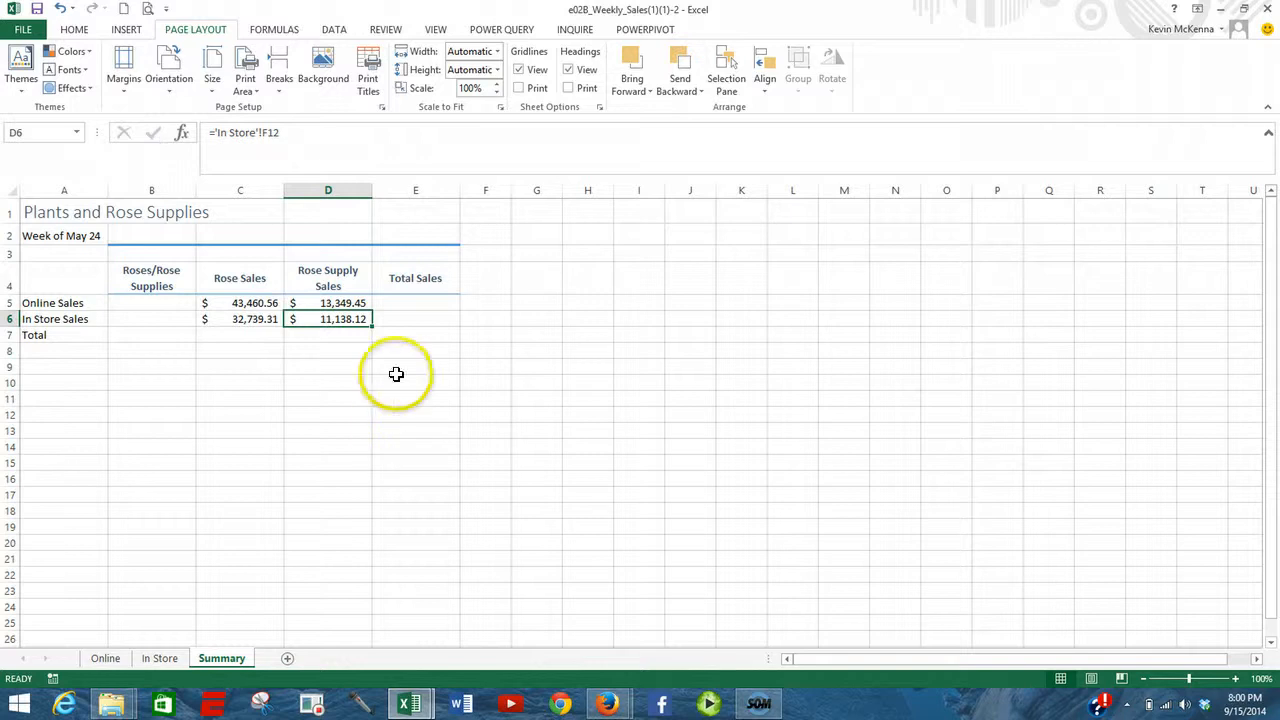
- Total the online sales in E5 of the Summary sheet with =SUM(C5:D5) and fill the formula down to E6
{"action": "left_click", "coordinate": [400, 304]}
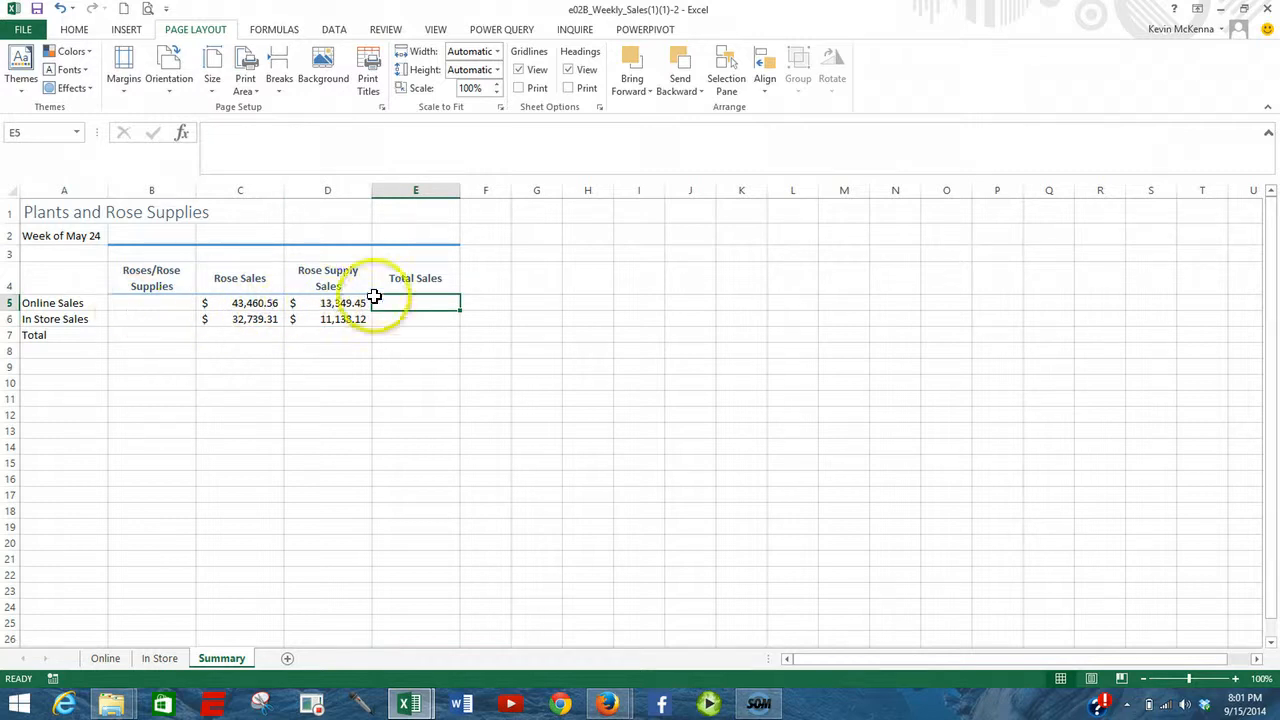
{"action": "left_click", "coordinate": [78, 29]}
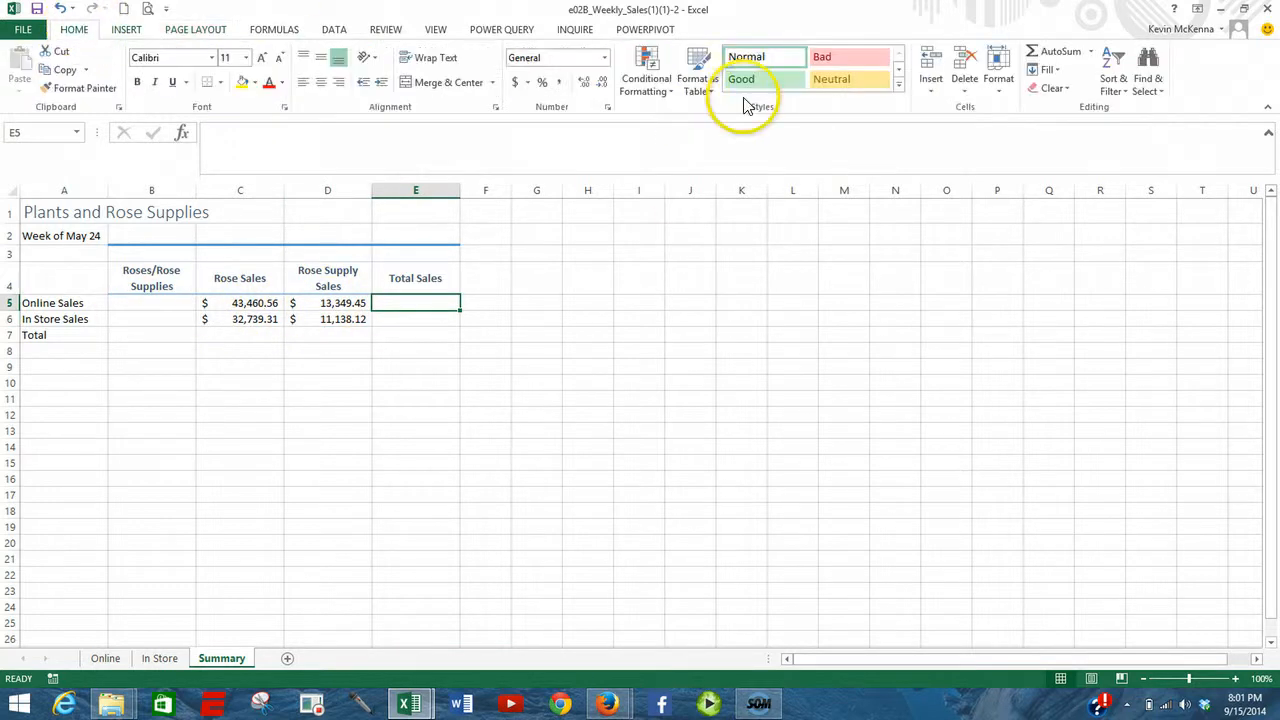
{"action": "left_click", "coordinate": [1052, 55]}
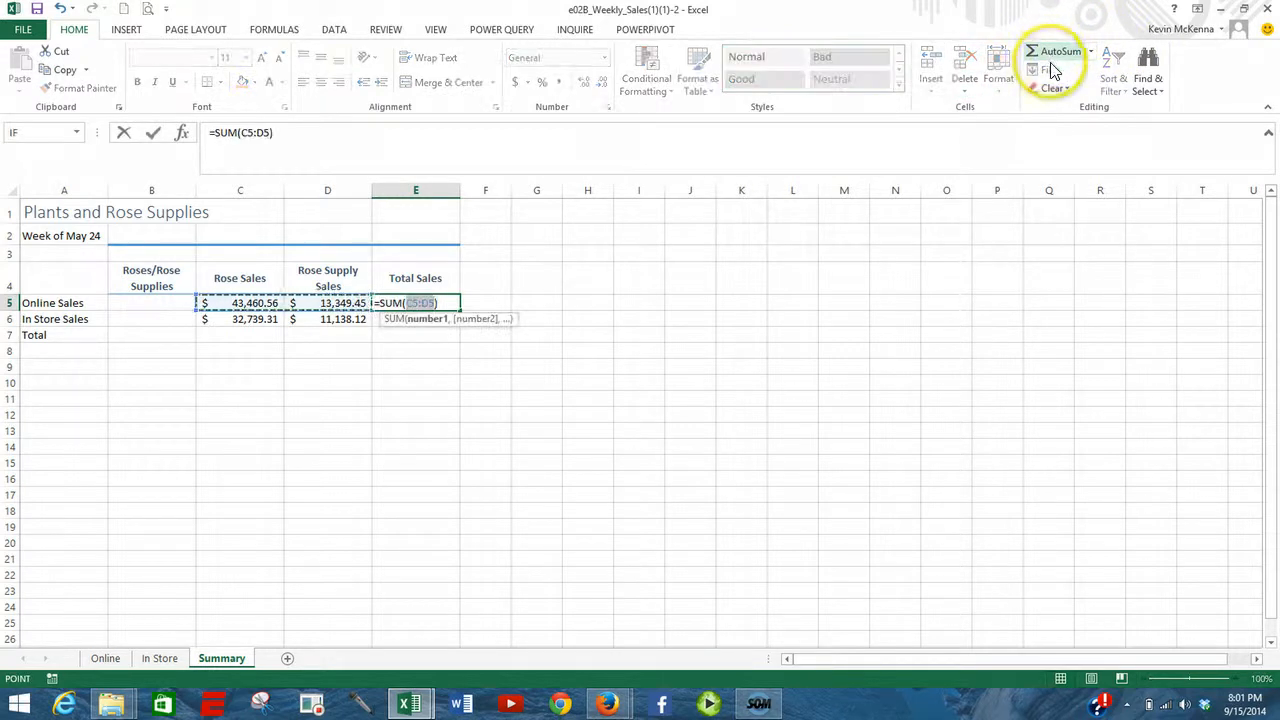
{"action": "left_click", "coordinate": [1051, 64]}
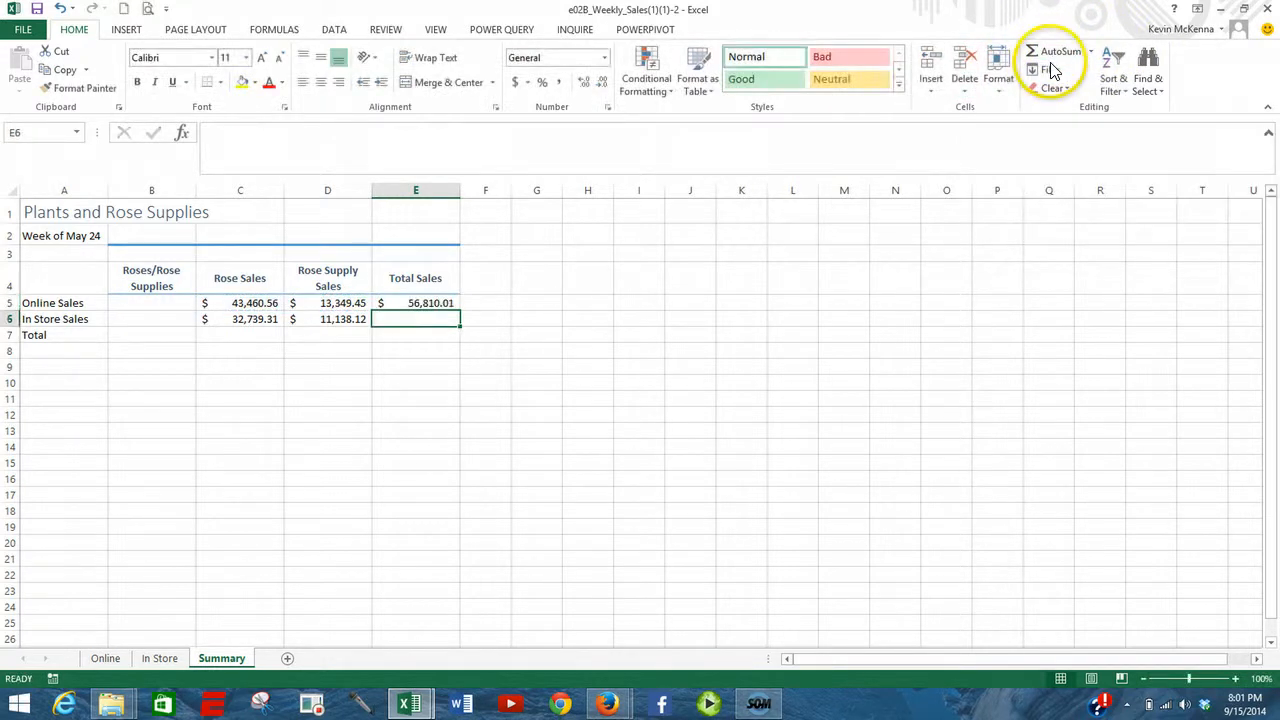
{"action": "left_click", "coordinate": [446, 305]}
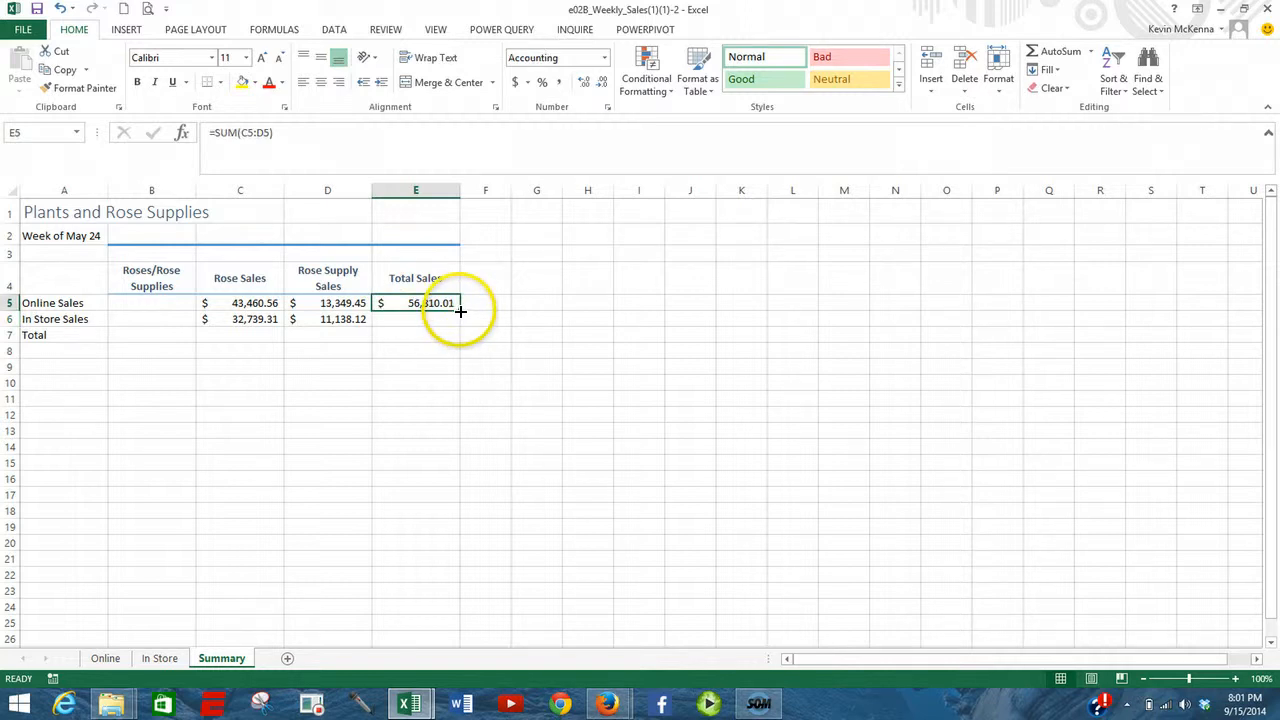
{"action": "left_click_drag", "start_coordinate": [460, 311], "coordinate": [457, 329]}
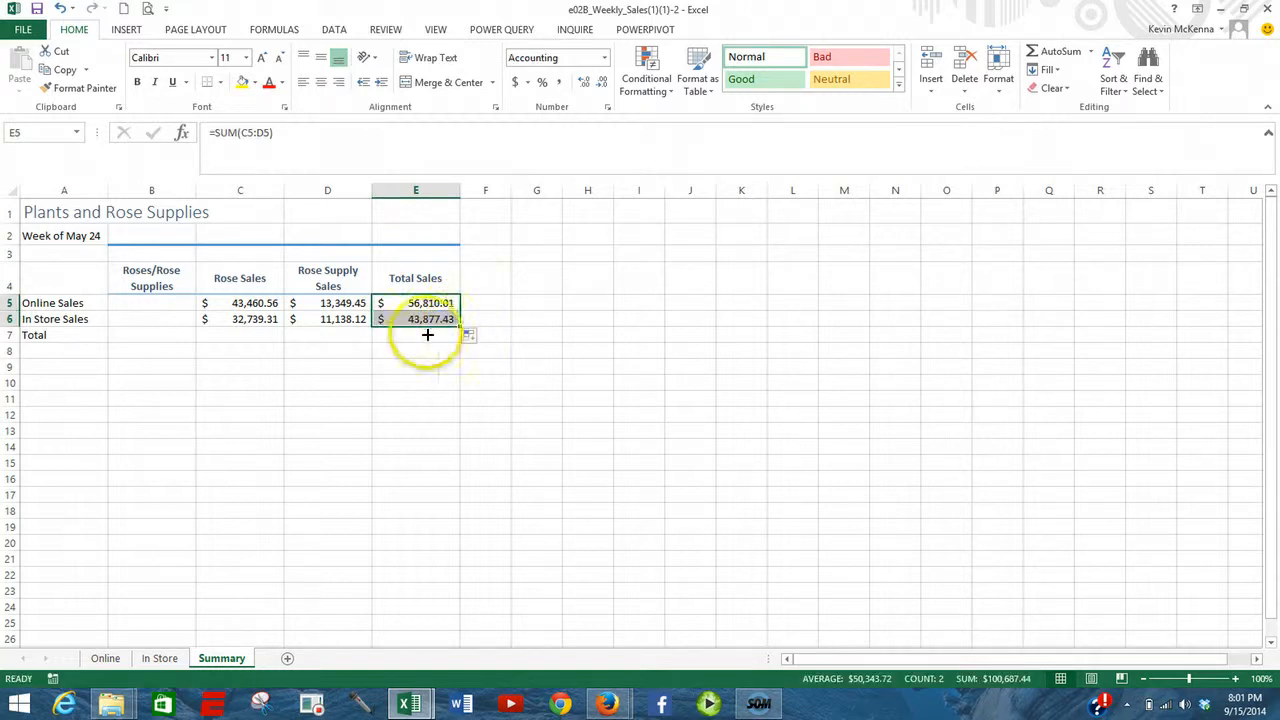
- Sum the Rose Sales column in C7 with =SUM(C5:C6) and fill the formula across to E7
{"action": "left_click", "coordinate": [238, 334]}
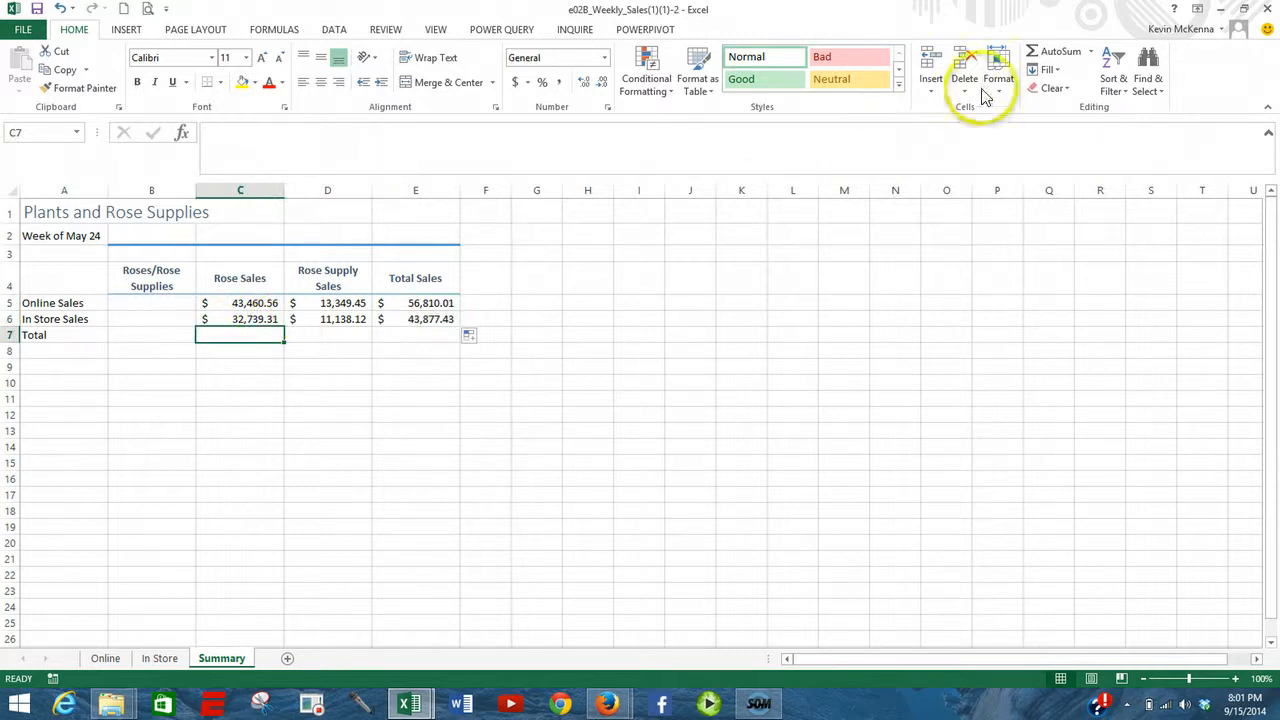
{"action": "left_click", "coordinate": [1046, 60]}
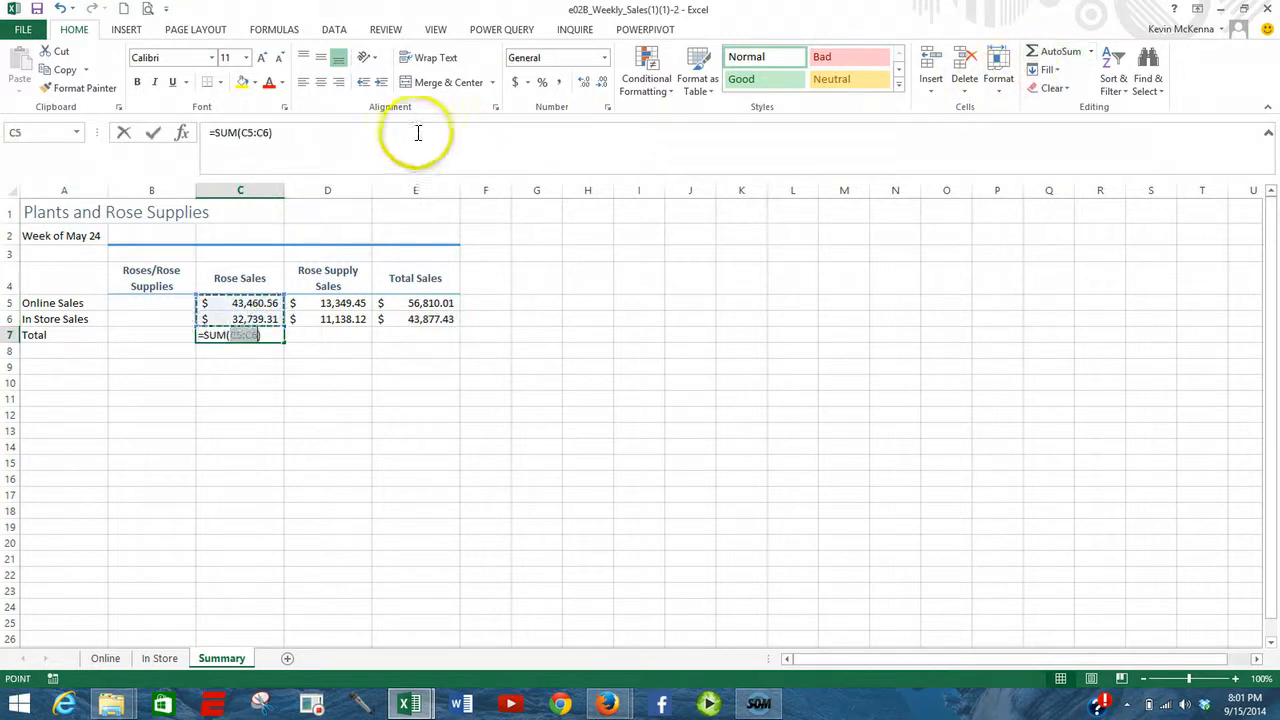
{"action": "left_click", "coordinate": [152, 133]}
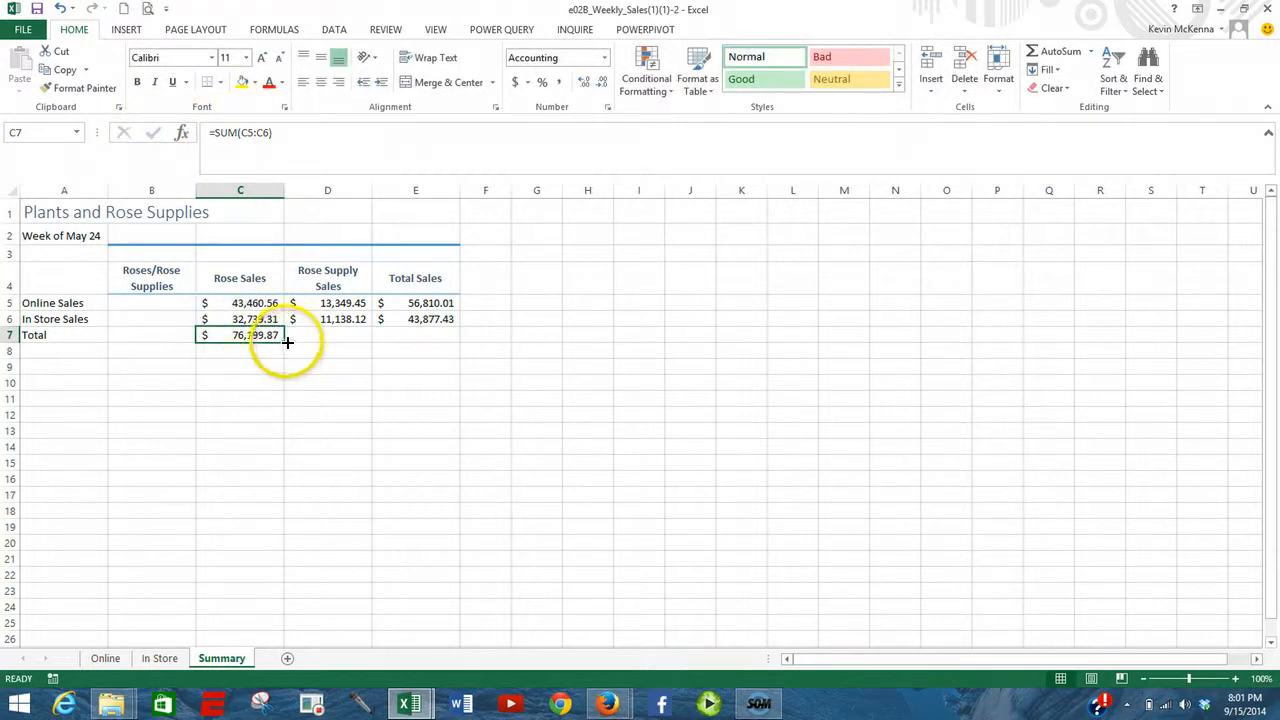
{"action": "left_click_drag", "start_coordinate": [284, 338], "coordinate": [429, 337]}
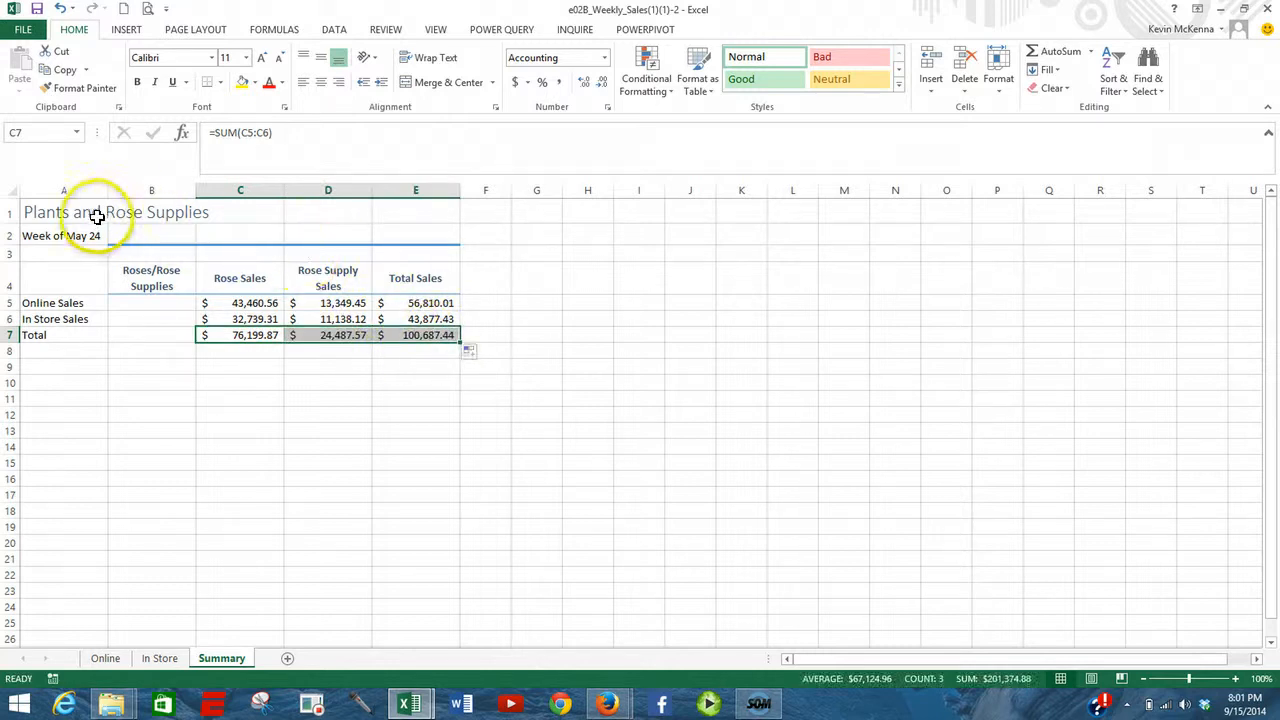
- Merge and center the sheet title across A1:E1 and the week subtitle across A2:E2
{"action": "left_click_drag", "start_coordinate": [67, 212], "coordinate": [423, 207]}
{"action": "left_click", "coordinate": [464, 82]}
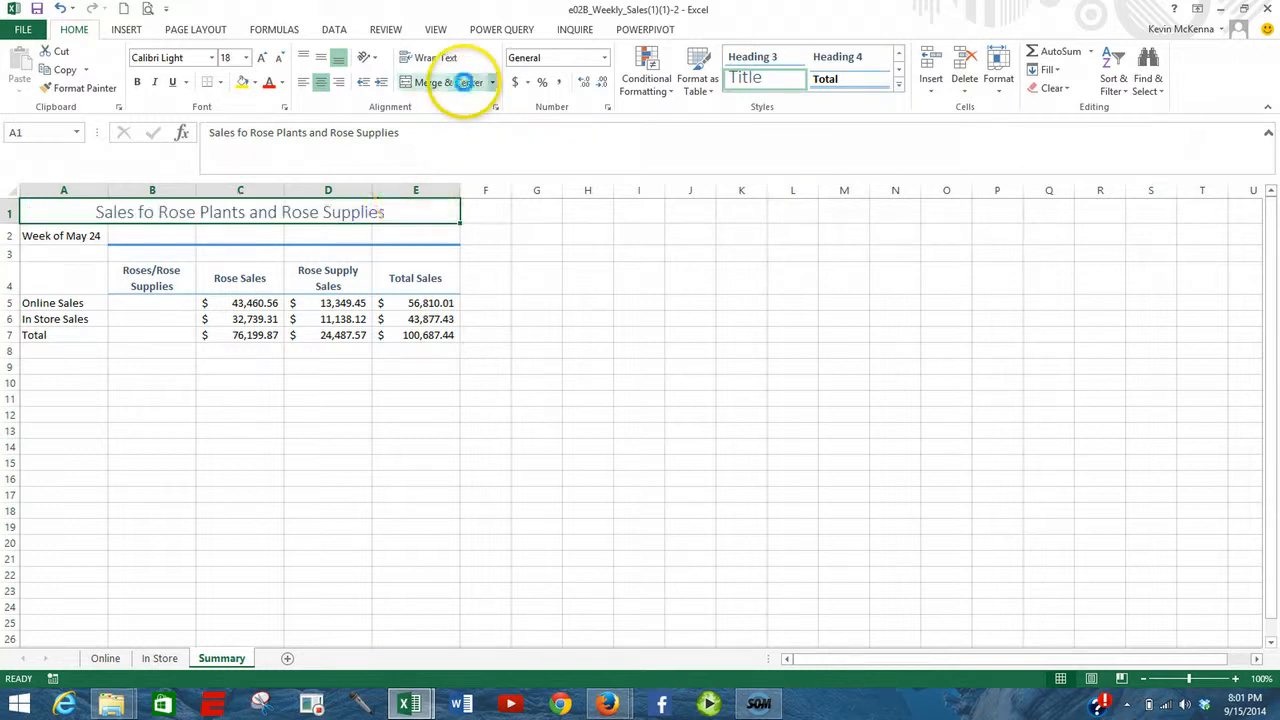
{"action": "left_click", "coordinate": [63, 236]}
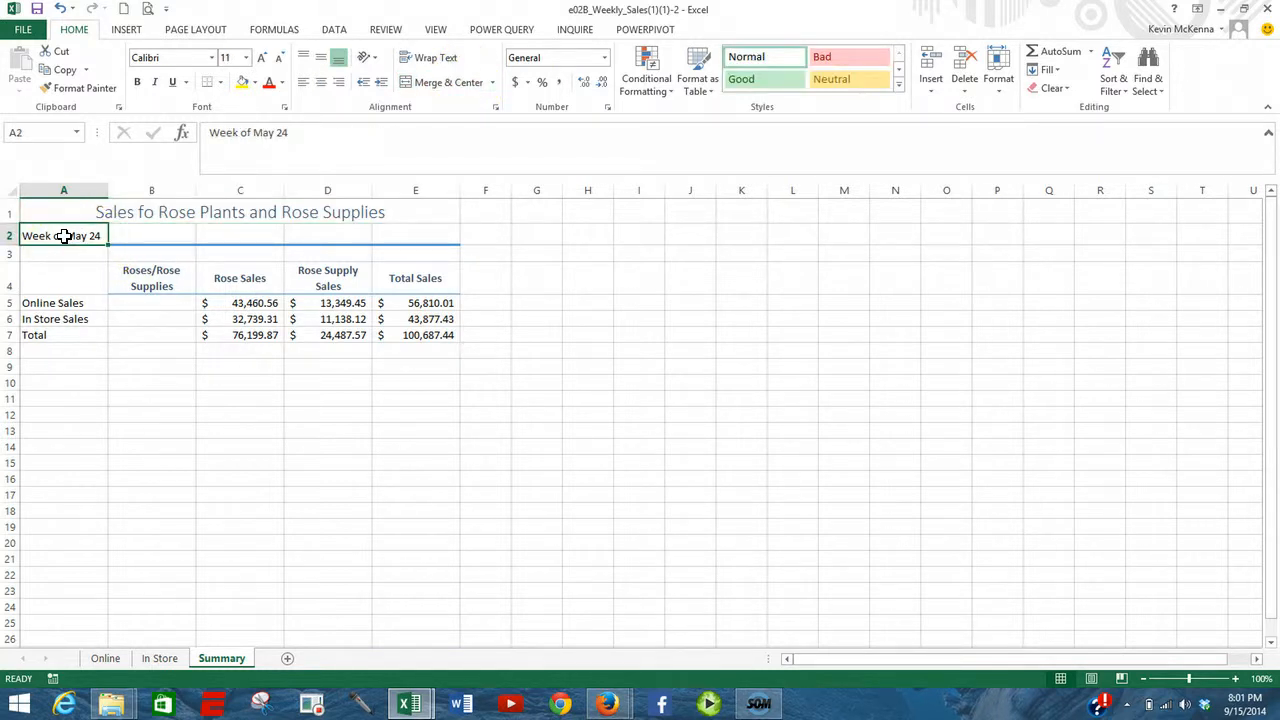
{"action": "left_click_drag", "start_coordinate": [63, 236], "coordinate": [423, 232]}
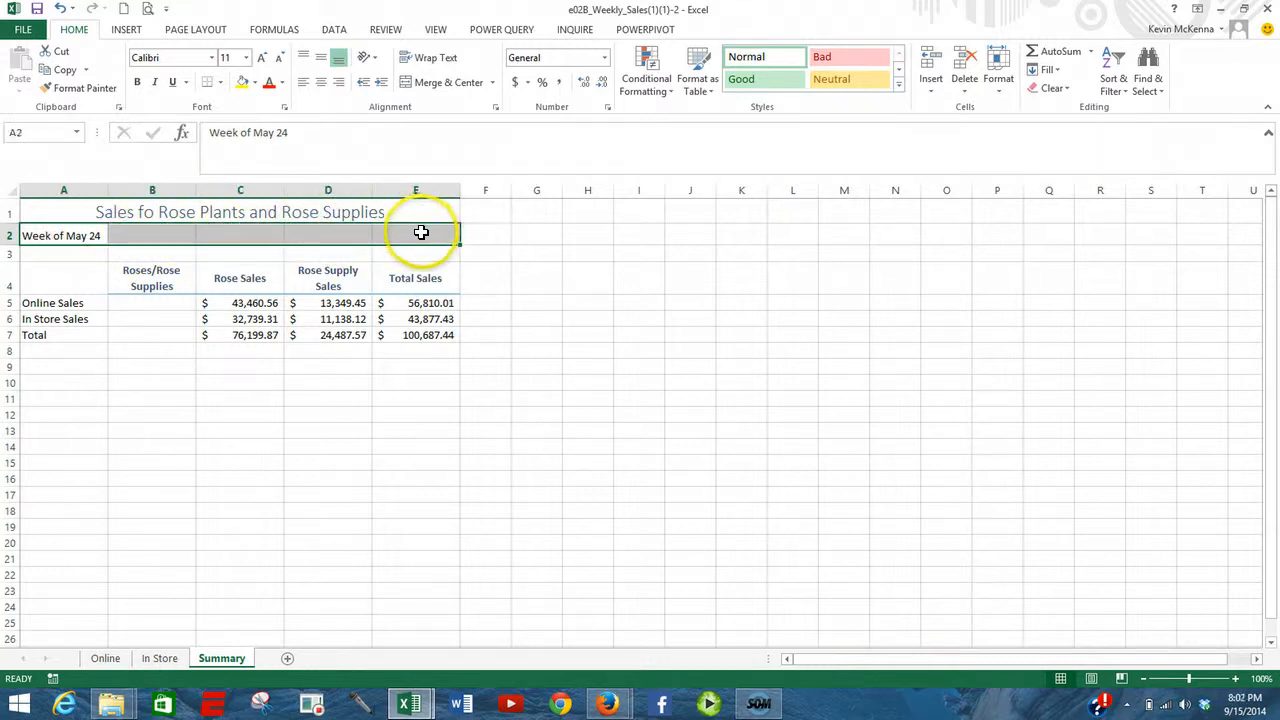
{"action": "left_click", "coordinate": [466, 86]}
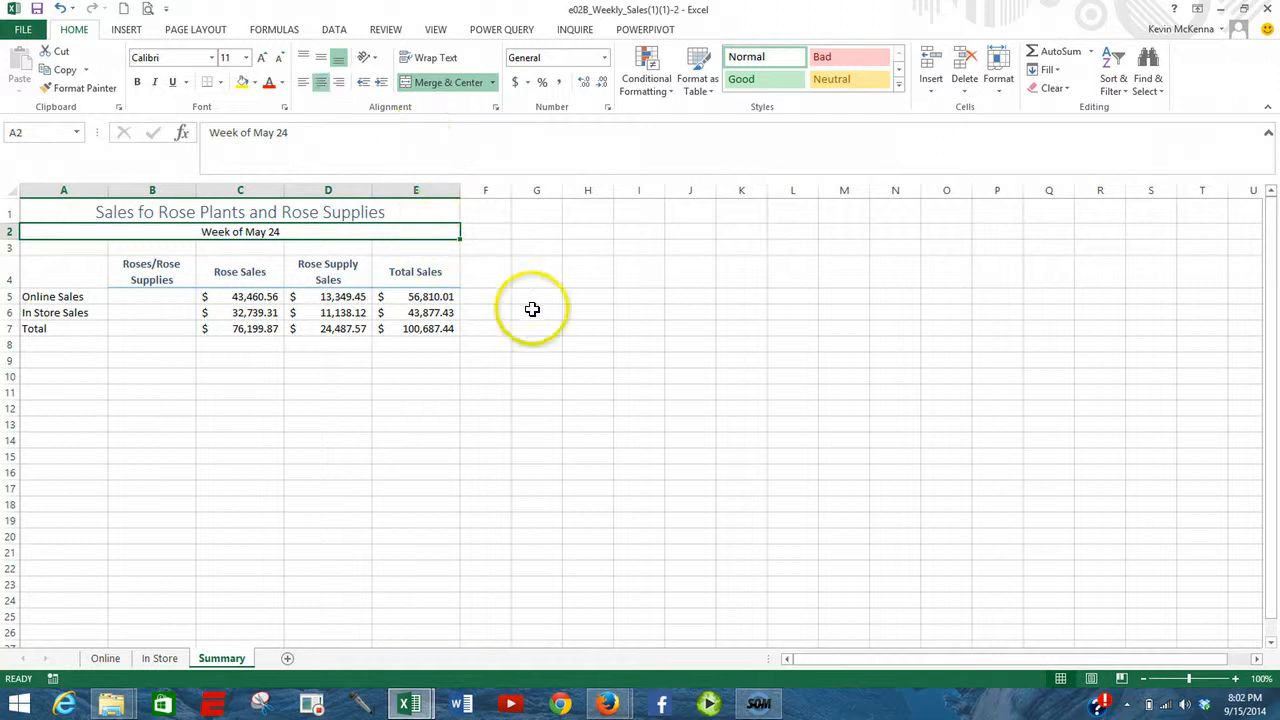
- Insert a column sparkline in B5 for Online Sales using the data range C5:D5
{"action": "left_click", "coordinate": [146, 299]}
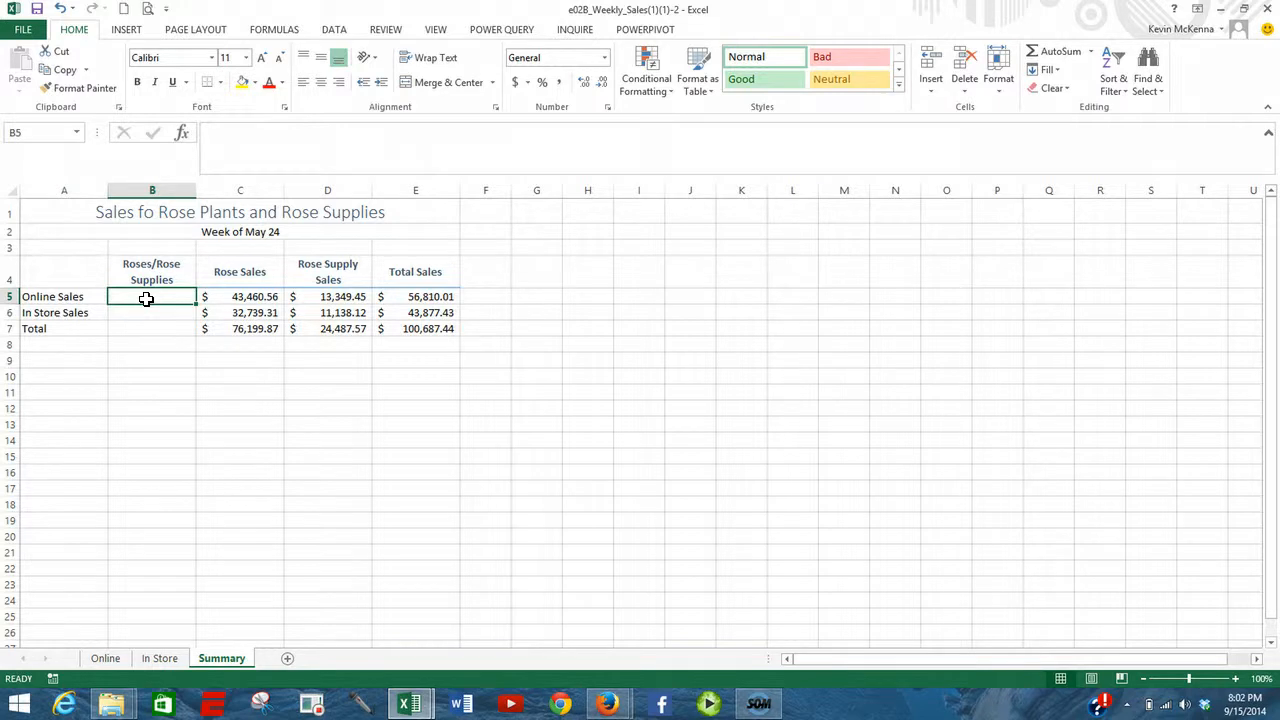
{"action": "left_click", "coordinate": [128, 30]}
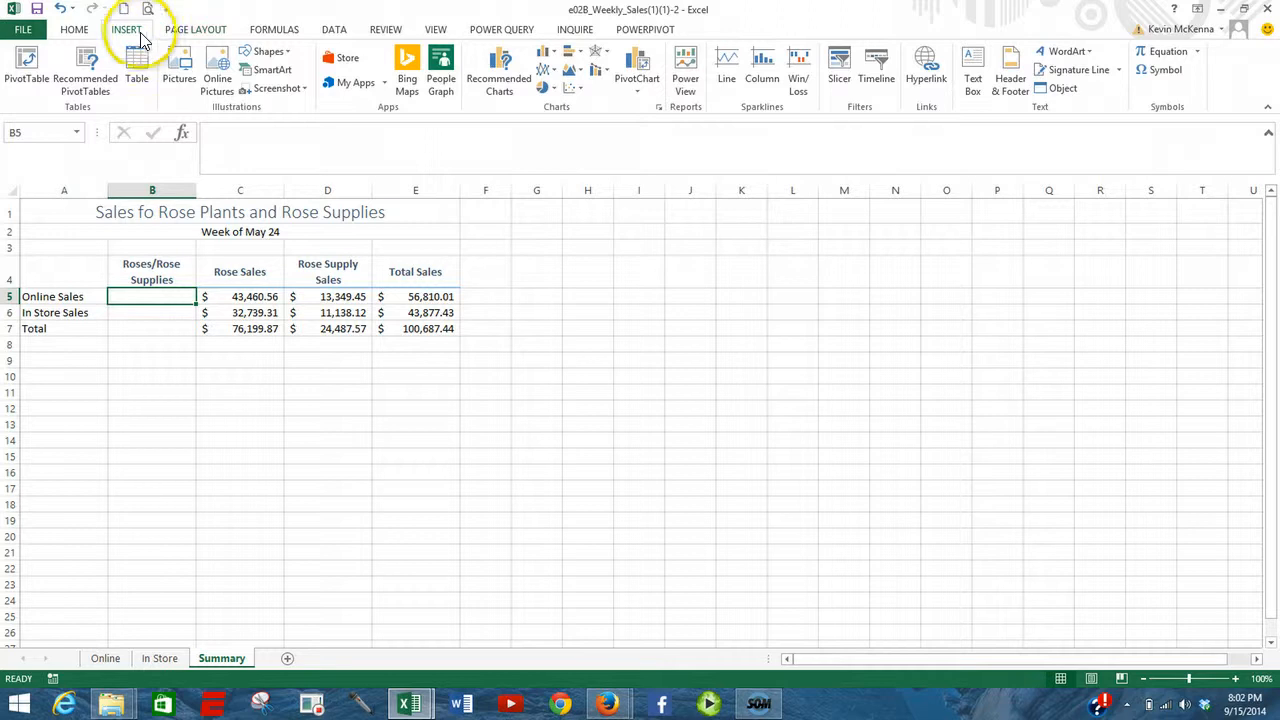
{"action": "left_click", "coordinate": [767, 75]}
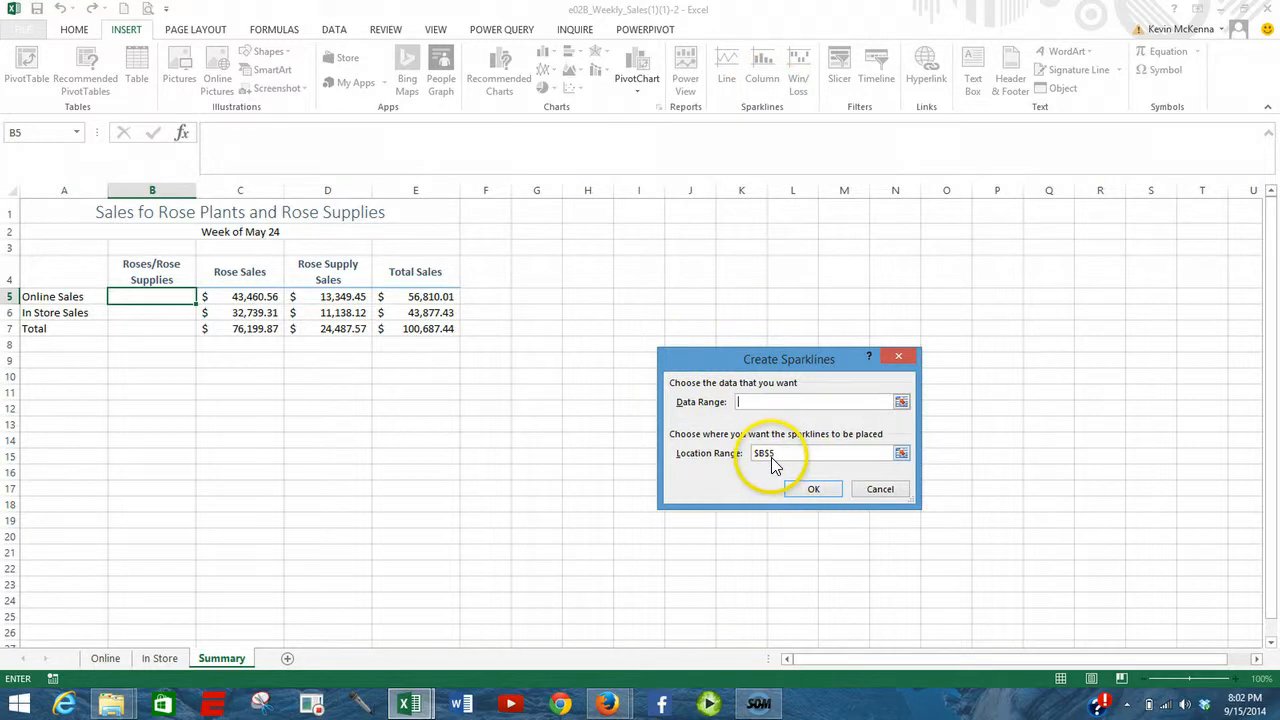
{"action": "left_click", "coordinate": [745, 403]}
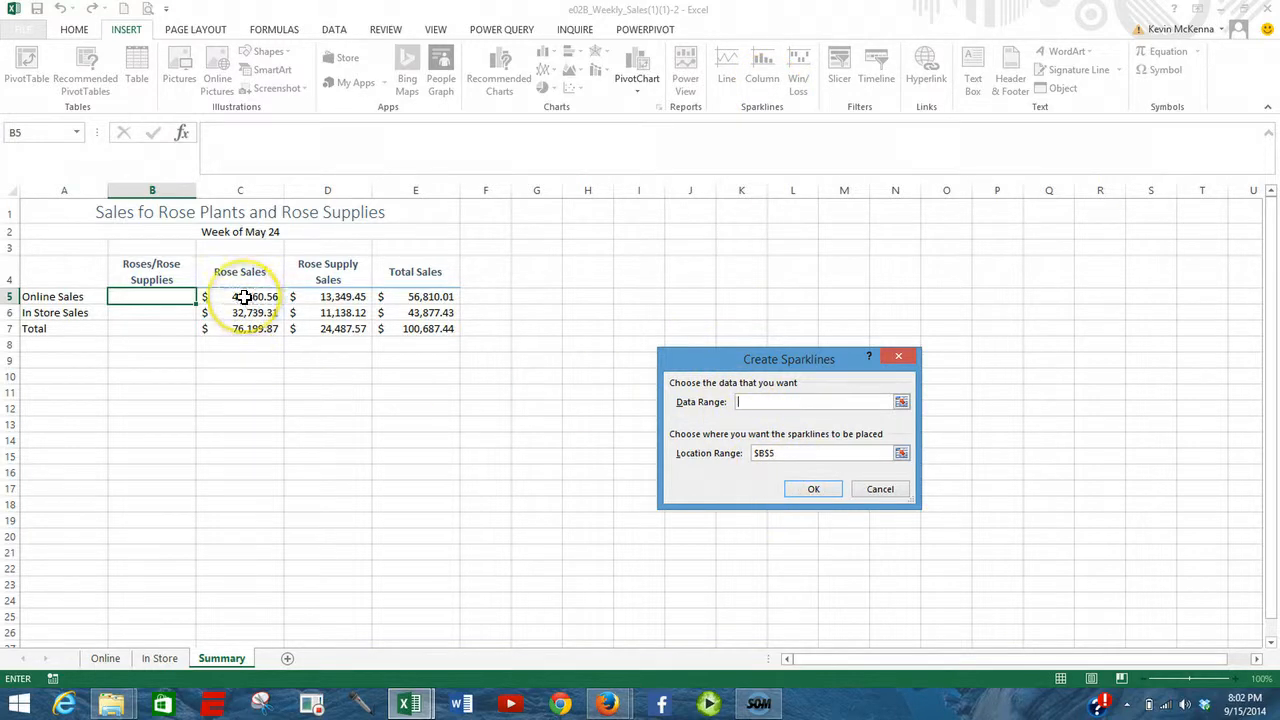
{"action": "left_click_drag", "start_coordinate": [243, 297], "coordinate": [315, 300]}
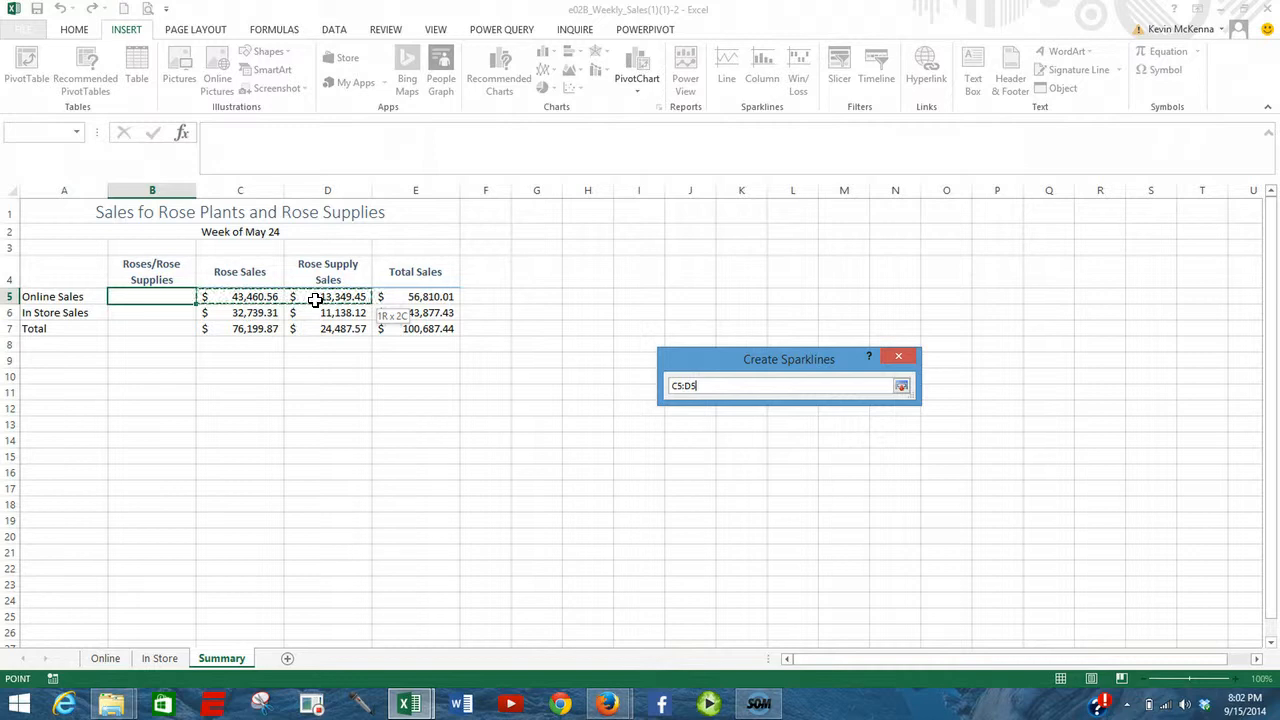
{"action": "left_click_drag", "start_coordinate": [315, 300], "coordinate": [315, 300]}
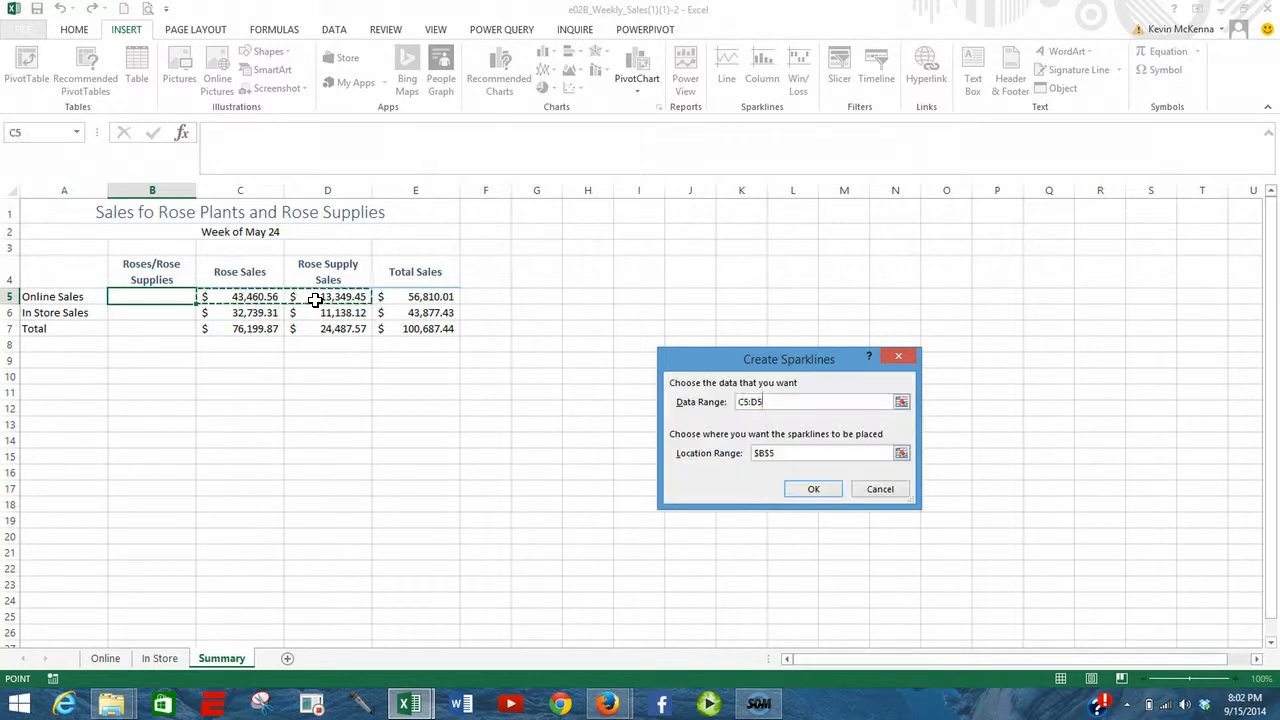
{"action": "left_click", "coordinate": [813, 489]}
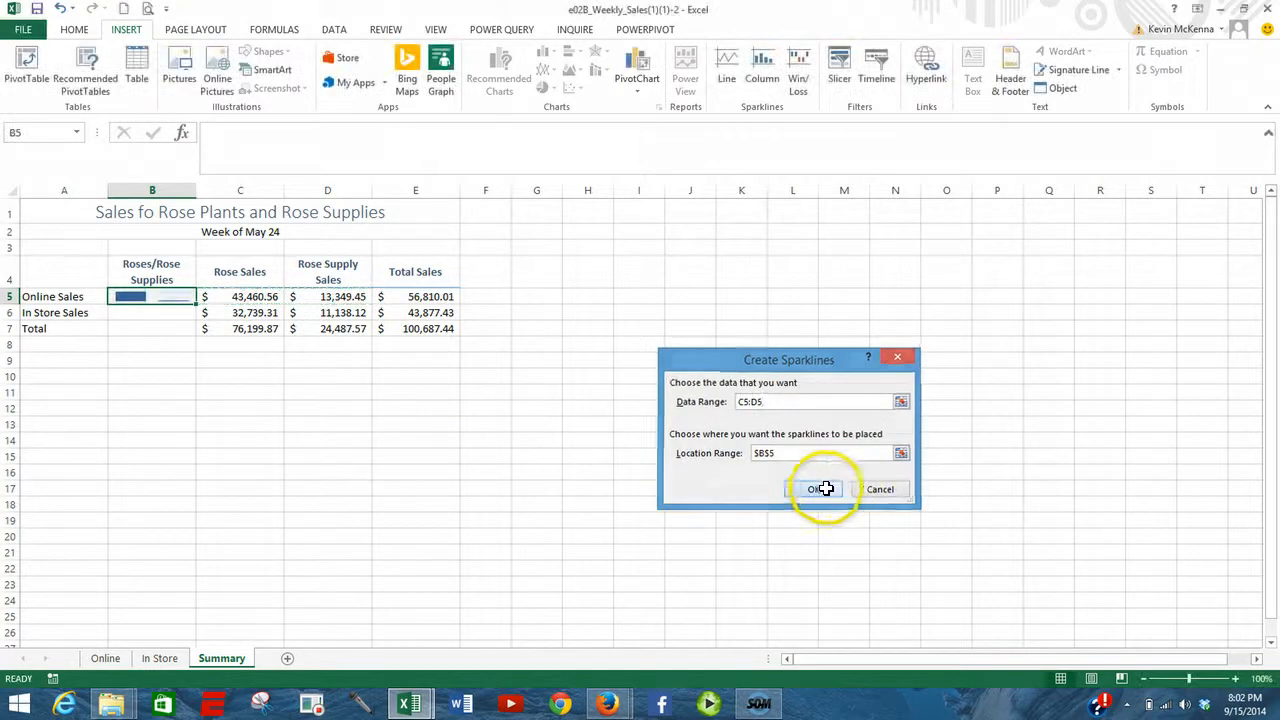
- Insert a column sparkline in B6 for In Store Sales using the data range C6:D6
{"action": "left_click", "coordinate": [156, 316]}
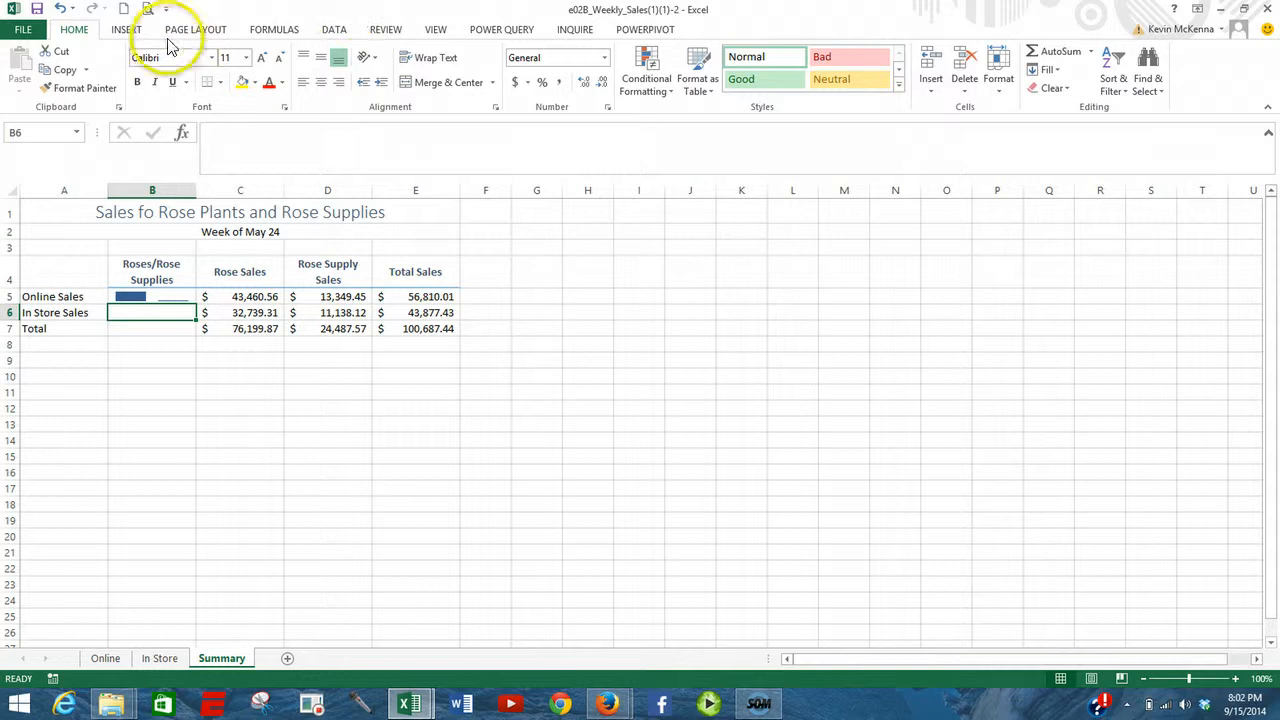
{"action": "left_click", "coordinate": [130, 33]}
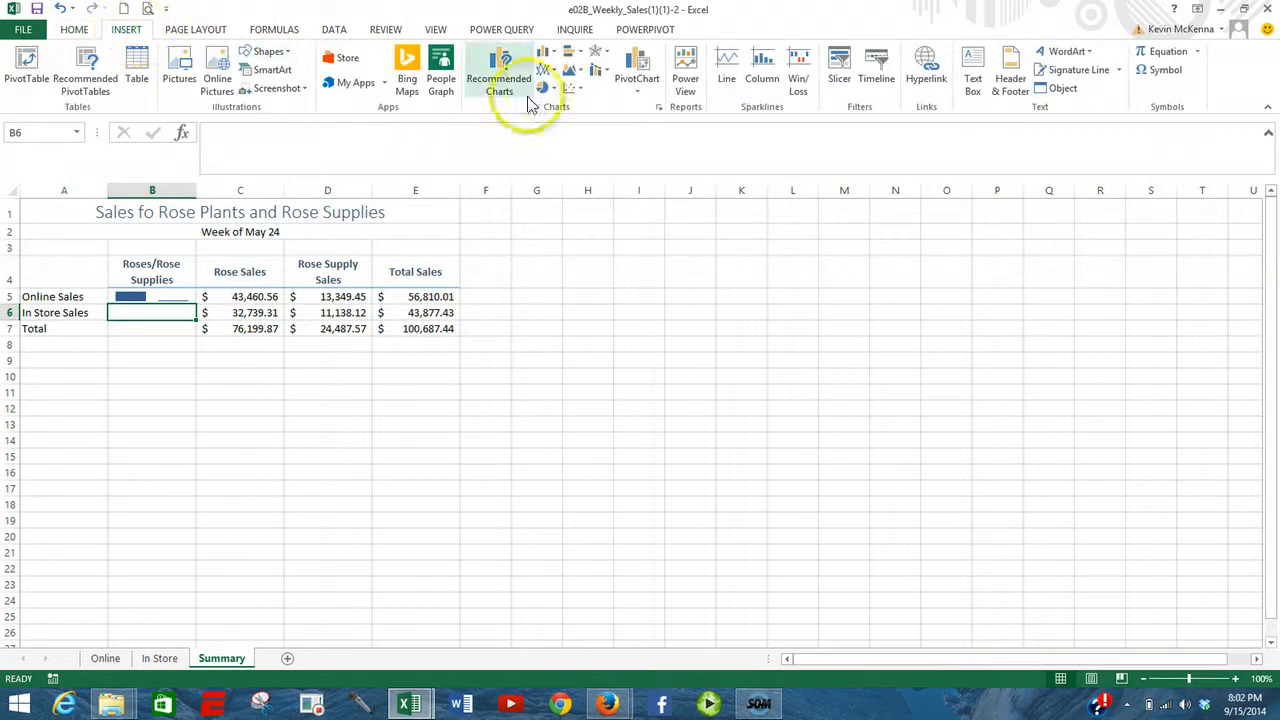
{"action": "left_click", "coordinate": [778, 84]}
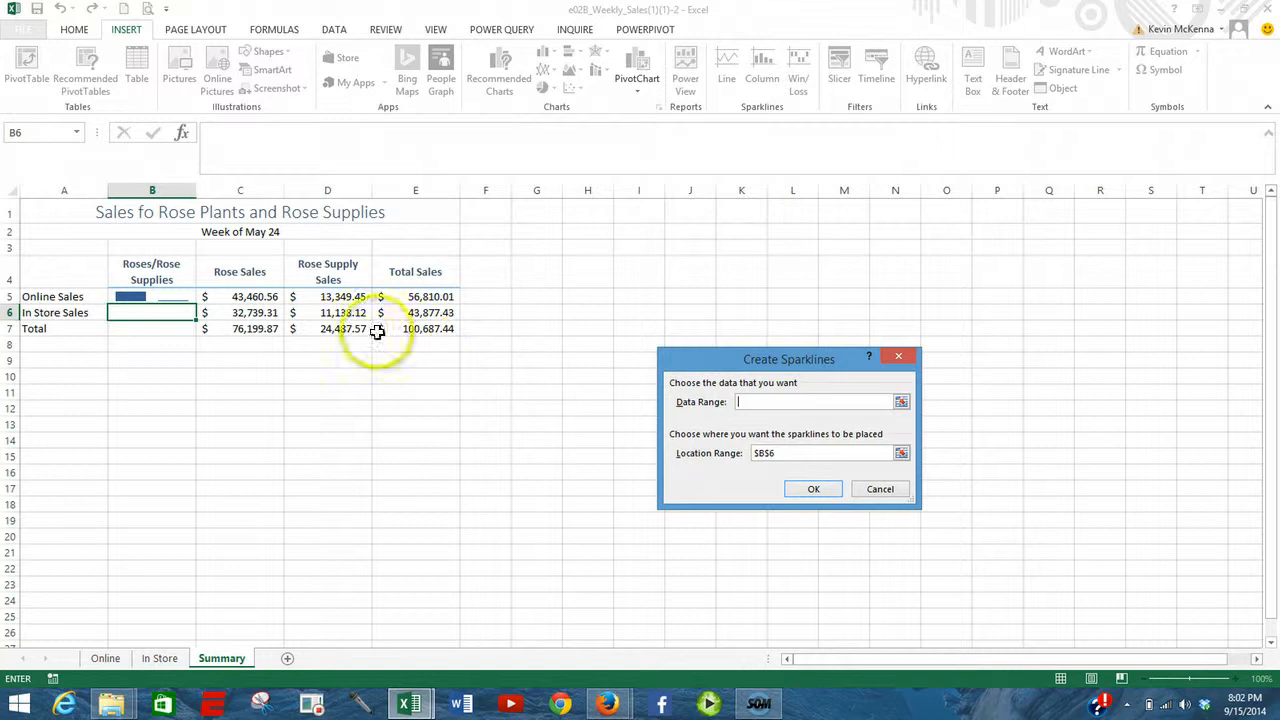
{"action": "left_click_drag", "start_coordinate": [247, 312], "coordinate": [313, 314]}
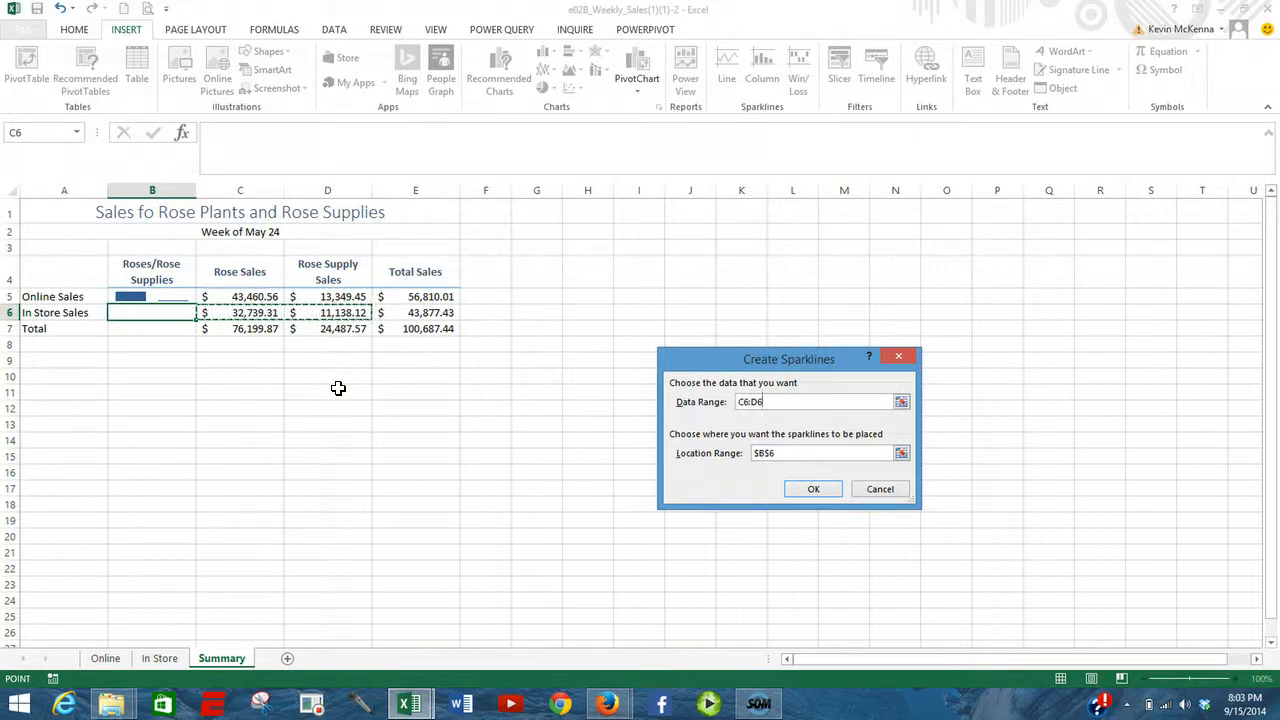
{"action": "left_click", "coordinate": [810, 490]}
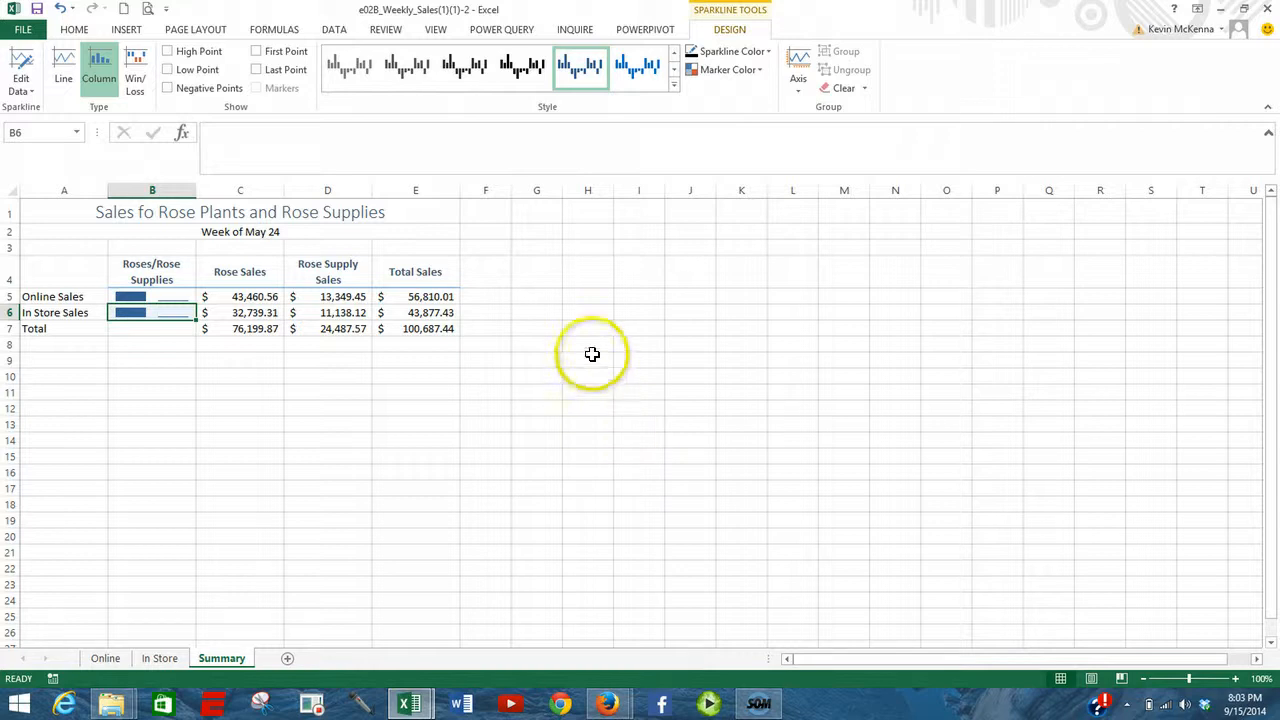
{"action": "left_click", "coordinate": [525, 297]}
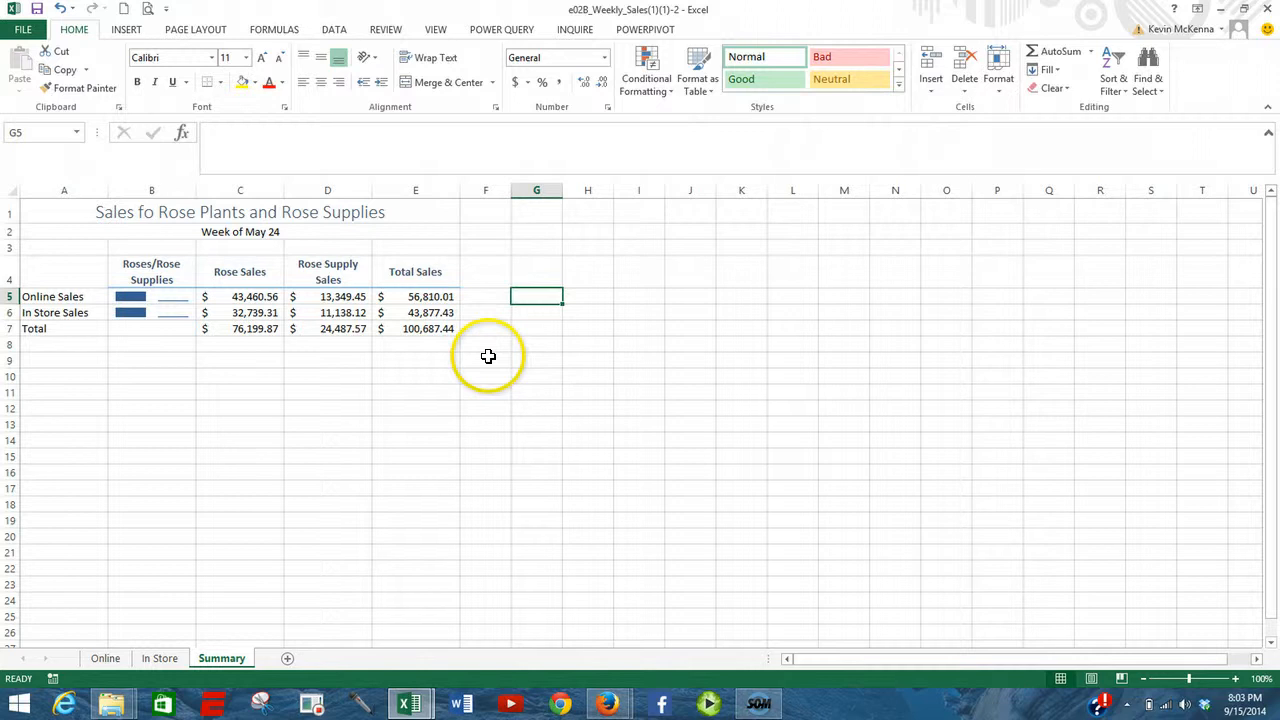
- Group the Online, In Store and Summary sheets and apply Narrow margins to all of them
{"action": "left_click", "coordinate": [104, 659]}
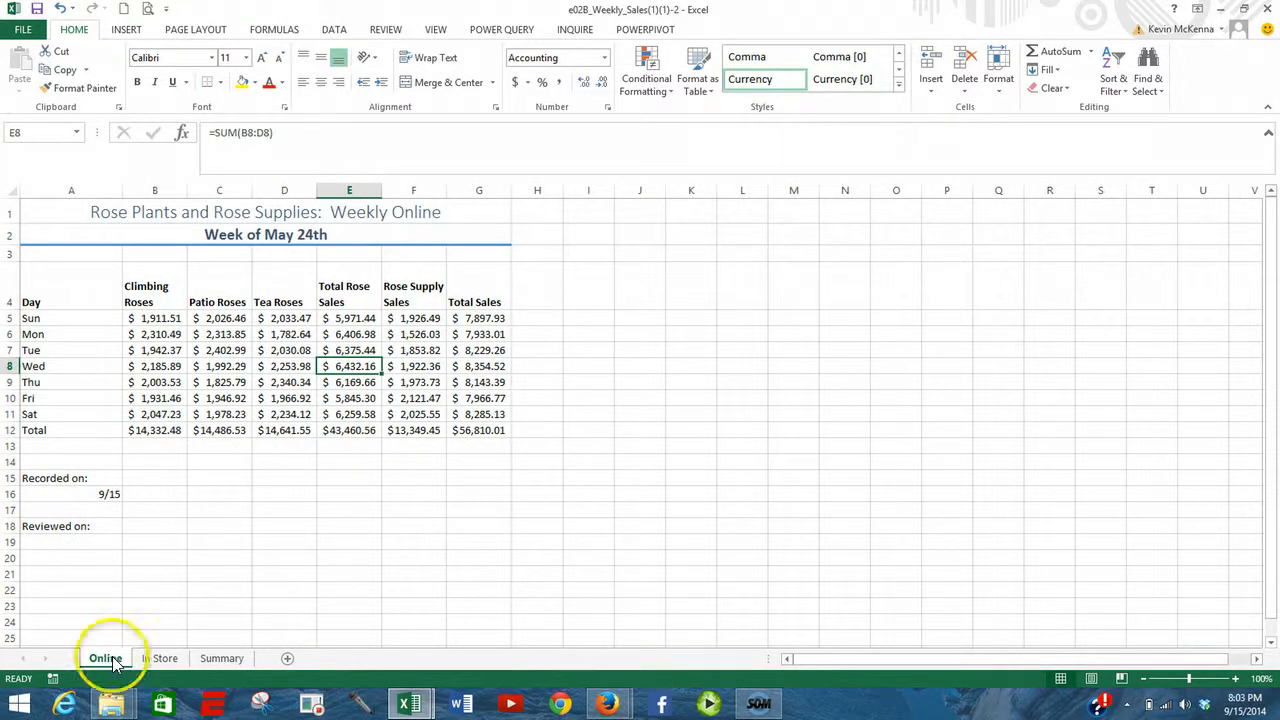
{"action": "left_click", "coordinate": [222, 659], "text": "shift"}
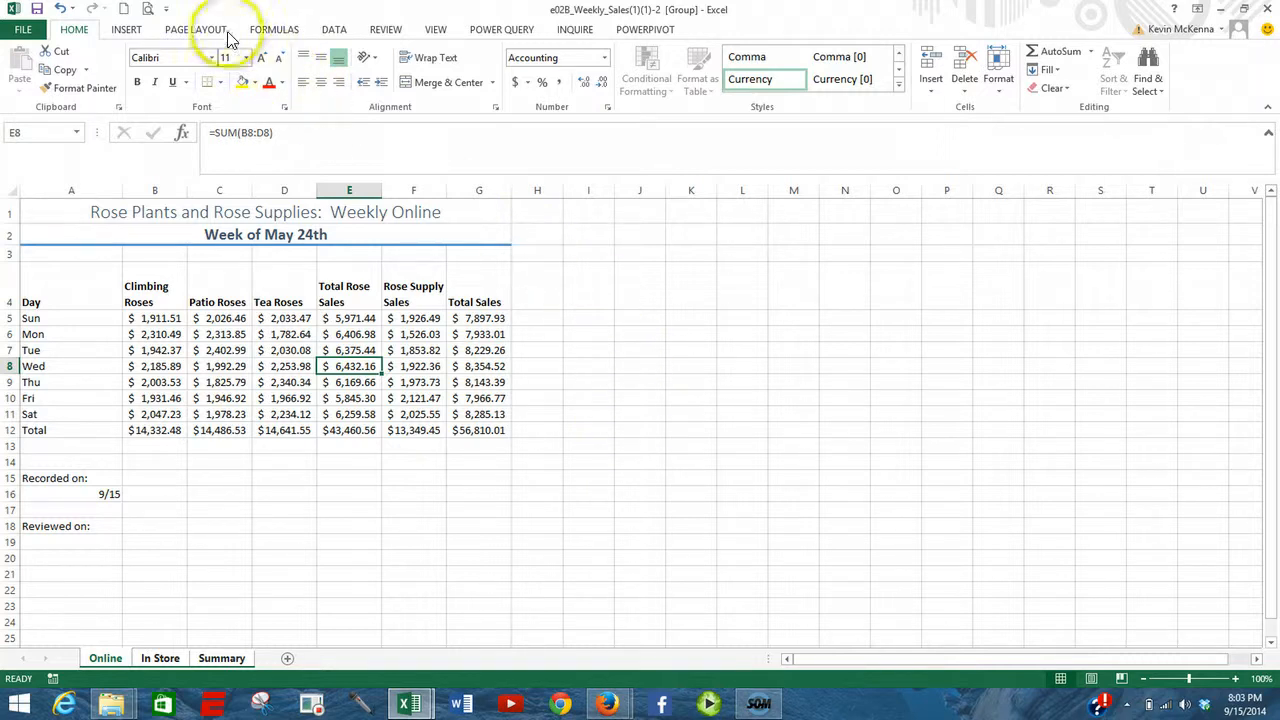
{"action": "left_click", "coordinate": [177, 35]}
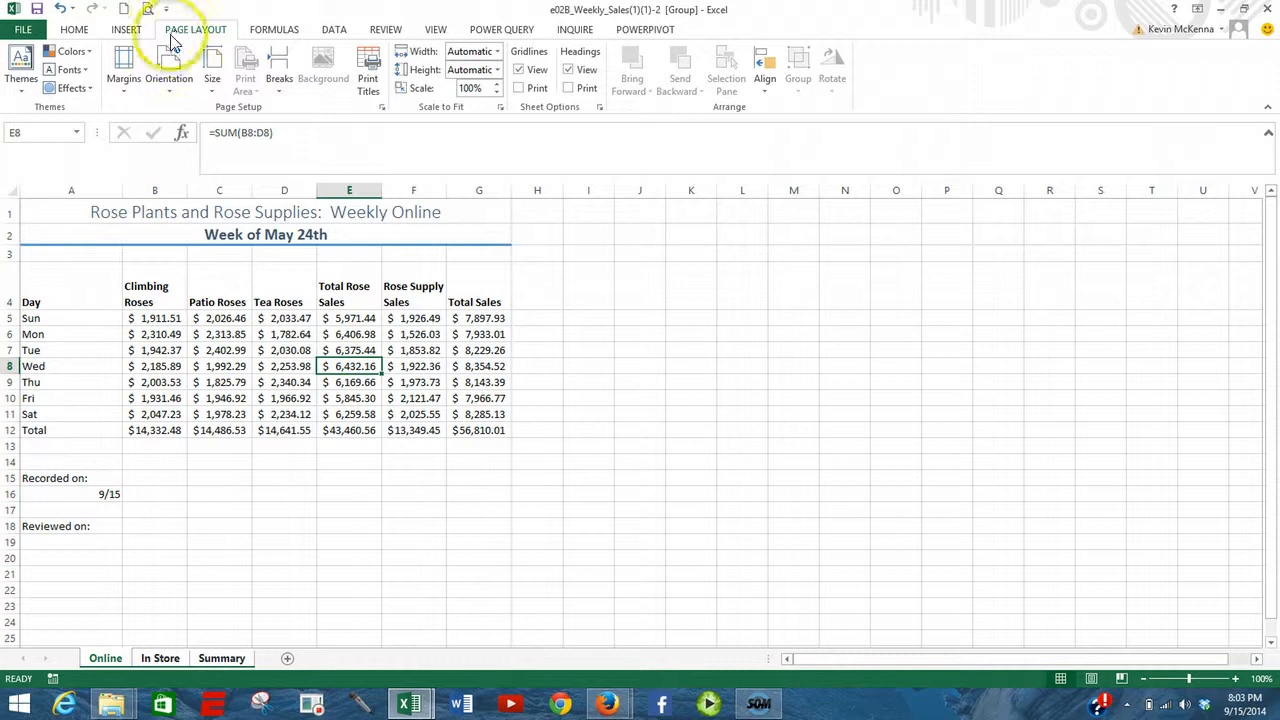
{"action": "left_click", "coordinate": [126, 92]}
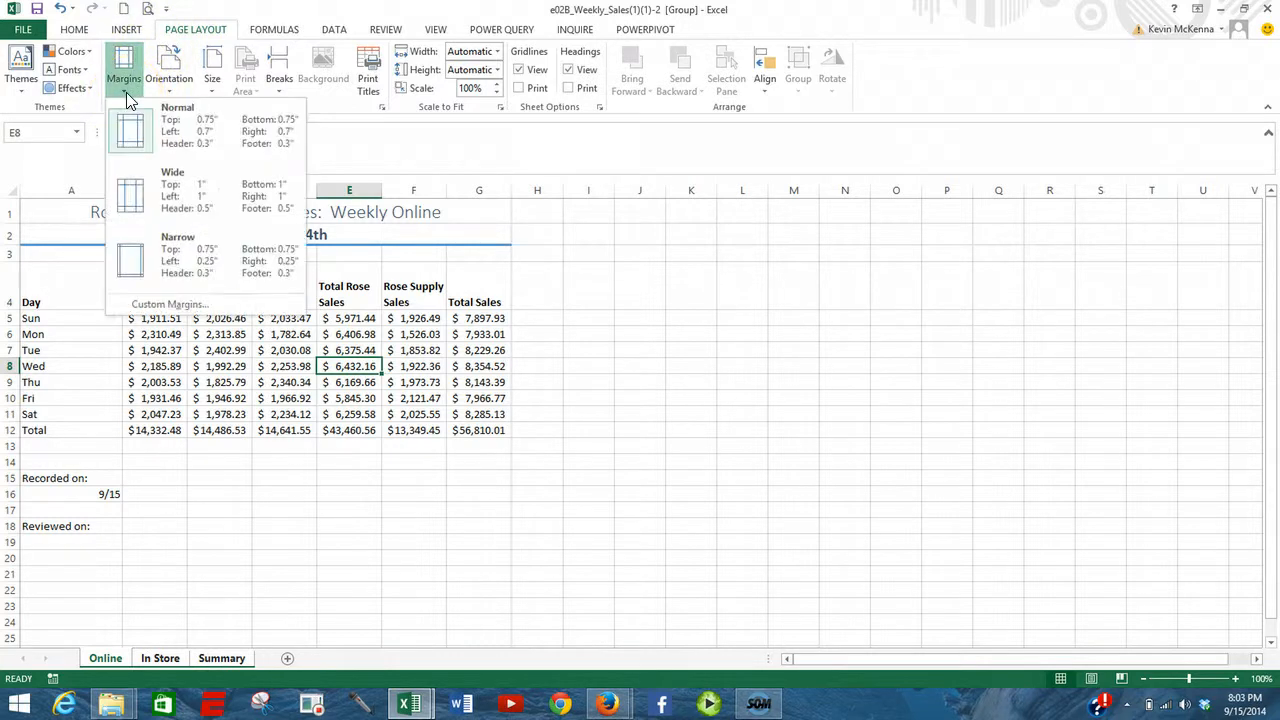
{"action": "left_click", "coordinate": [127, 258]}
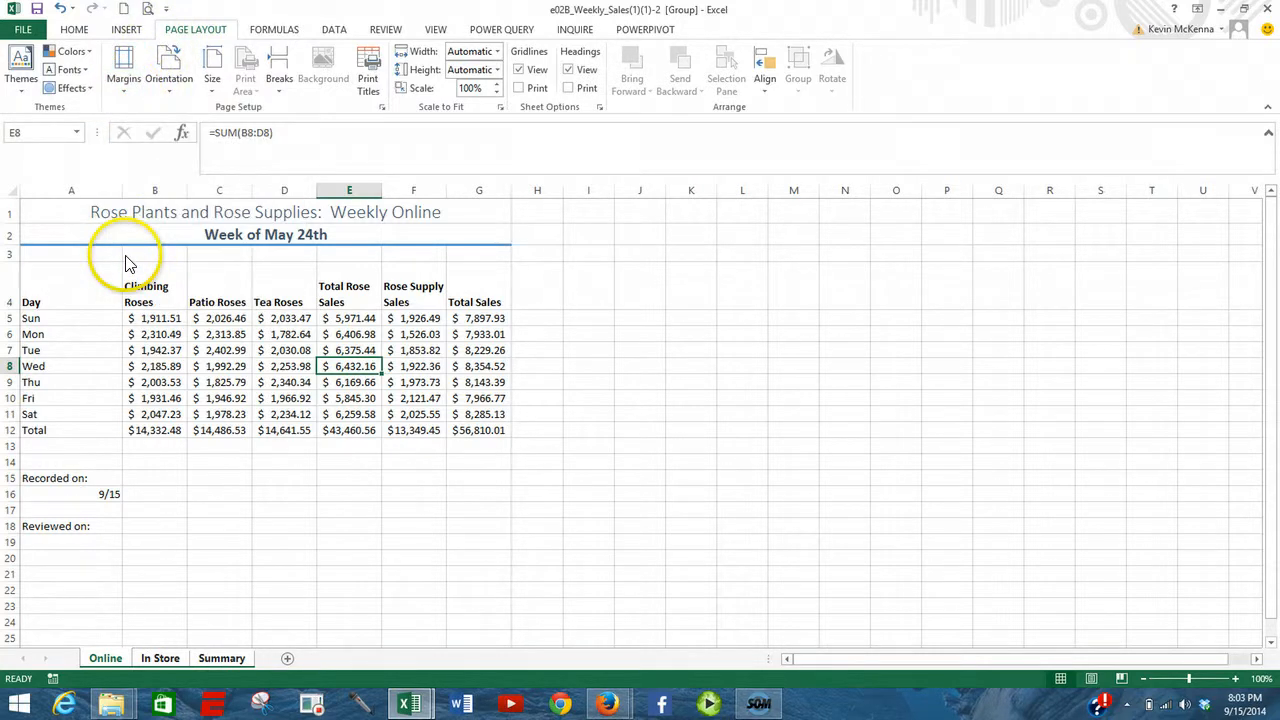
- Set the grouped sheets to Landscape orientation and display them in Page Layout view
{"action": "left_click", "coordinate": [168, 92]}
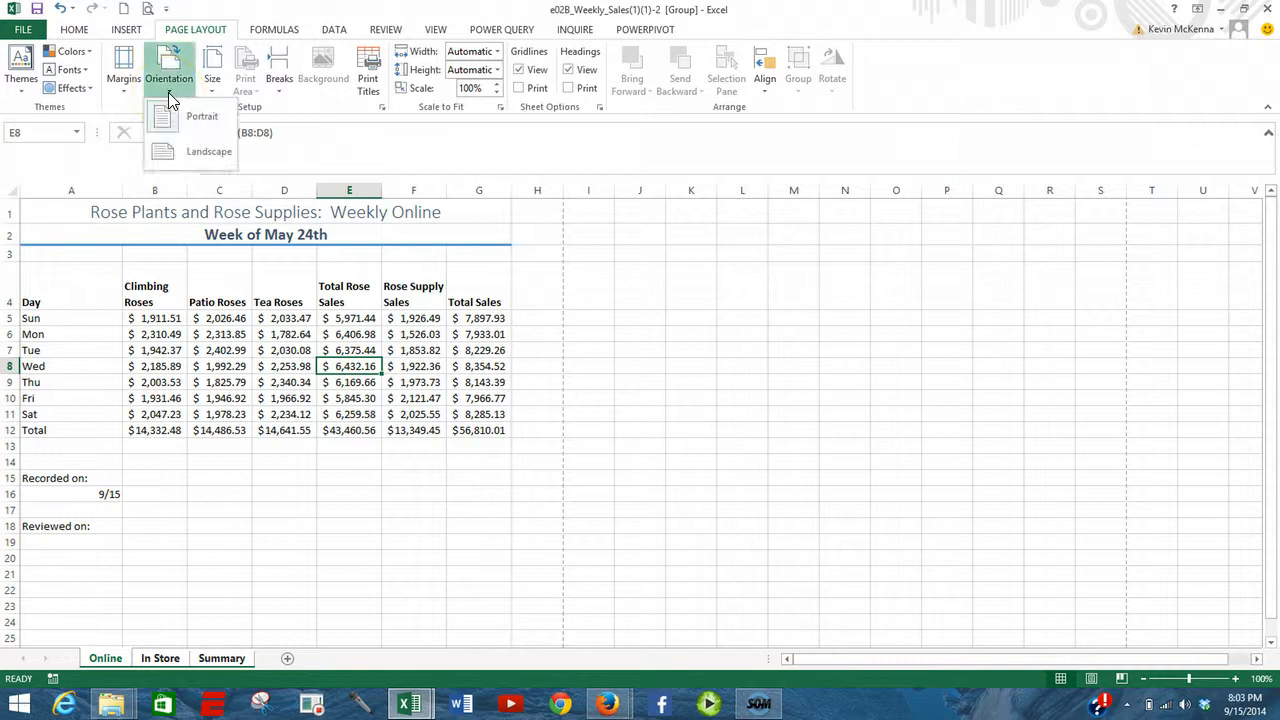
{"action": "left_click", "coordinate": [192, 151]}
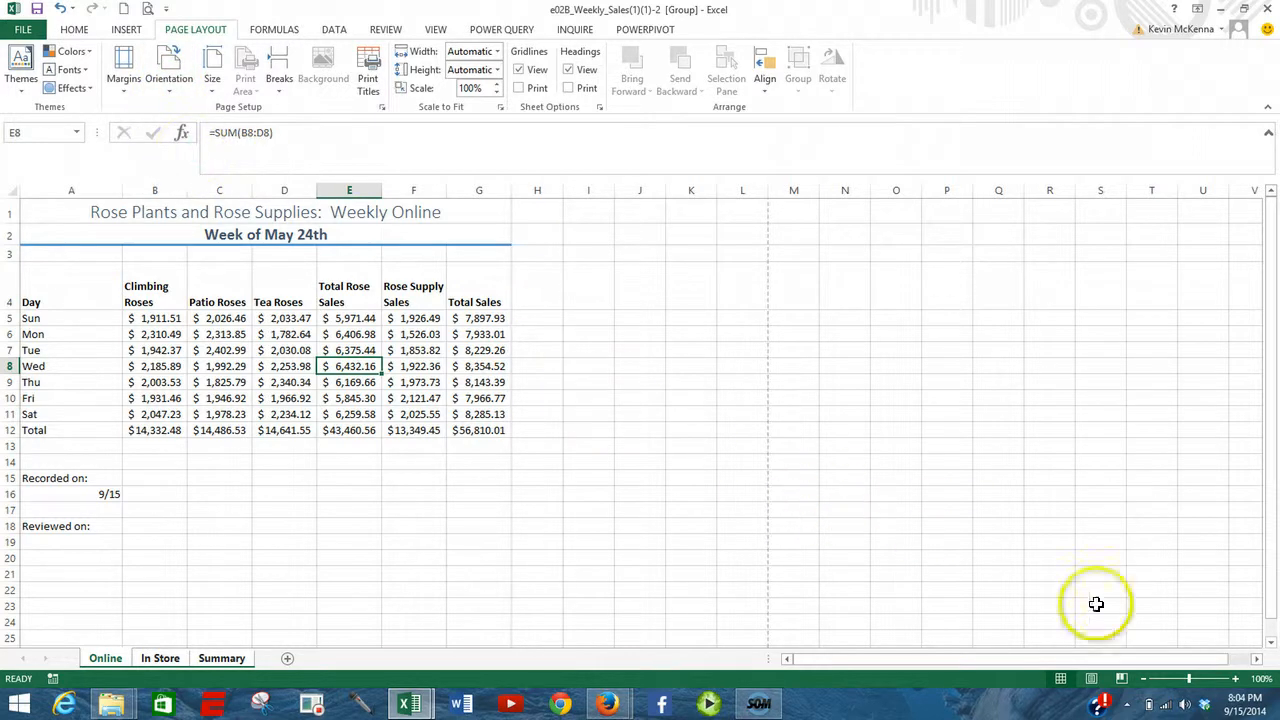
{"action": "left_click", "coordinate": [1093, 681]}
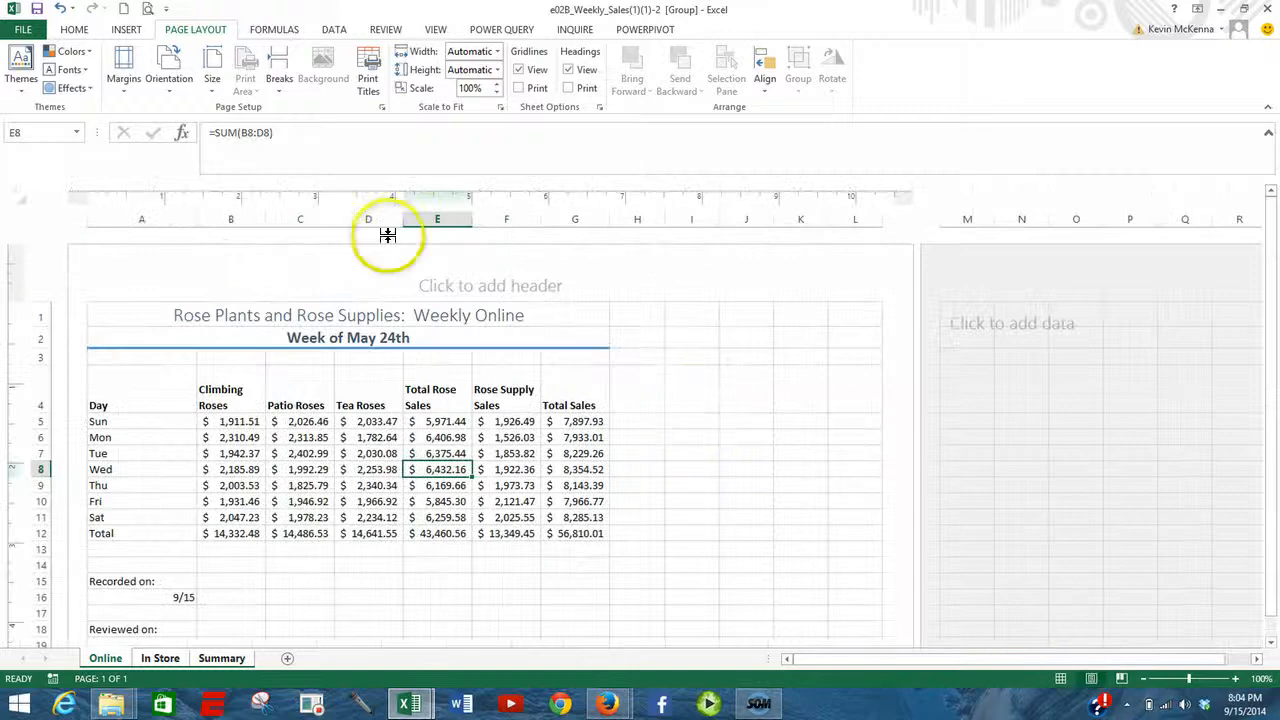
- Insert the page number in the left header section and the sheet name in the center header section of the grouped sheets
{"action": "left_click", "coordinate": [160, 284]}
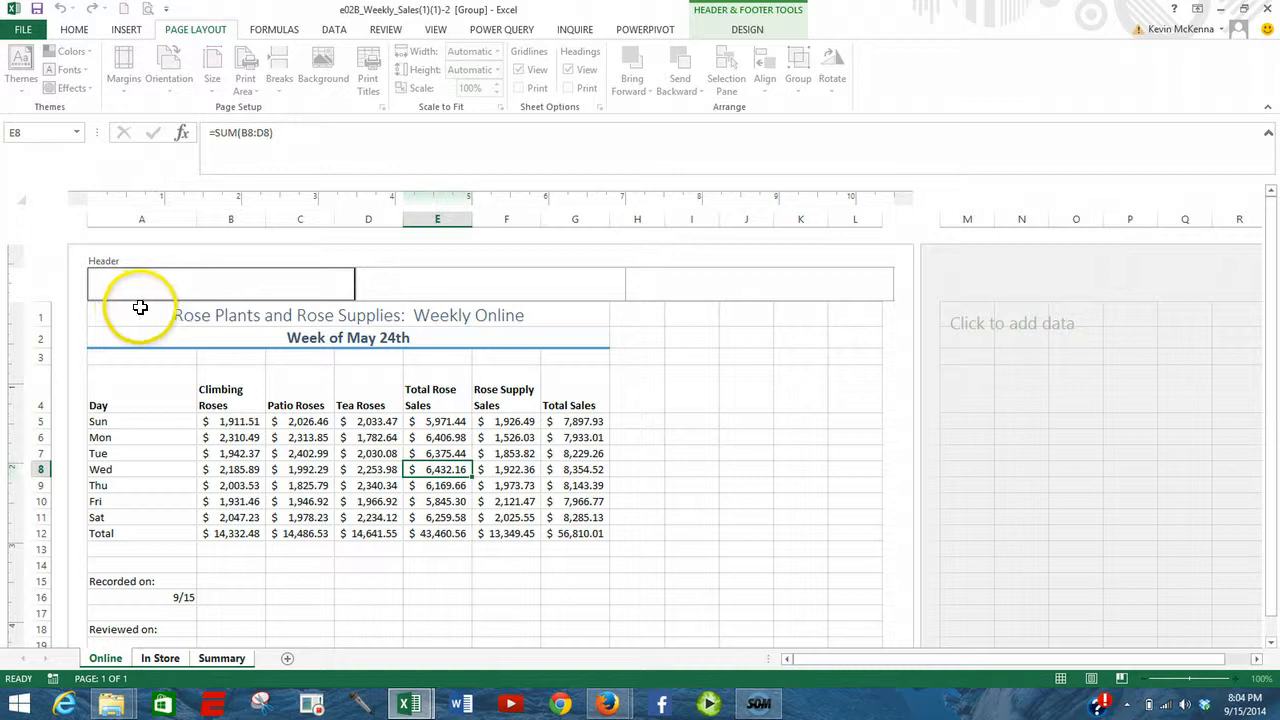
{"action": "left_click", "coordinate": [747, 30]}
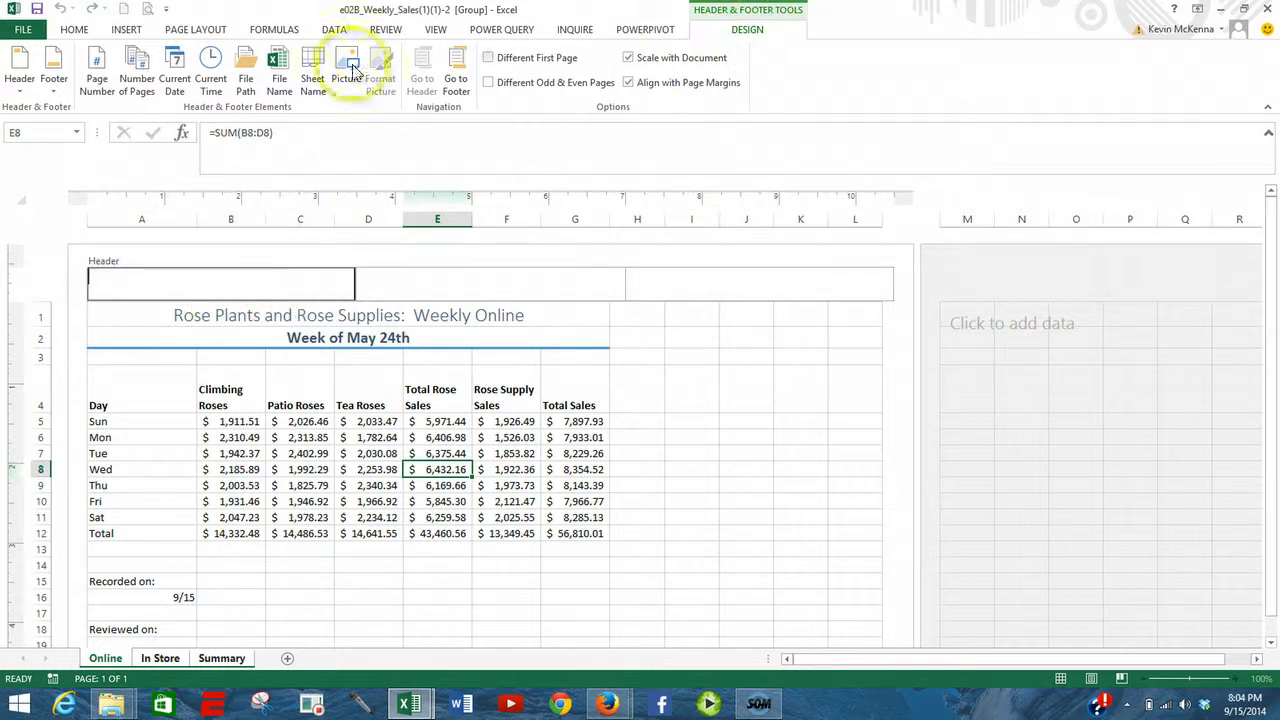
{"action": "left_click", "coordinate": [96, 80]}
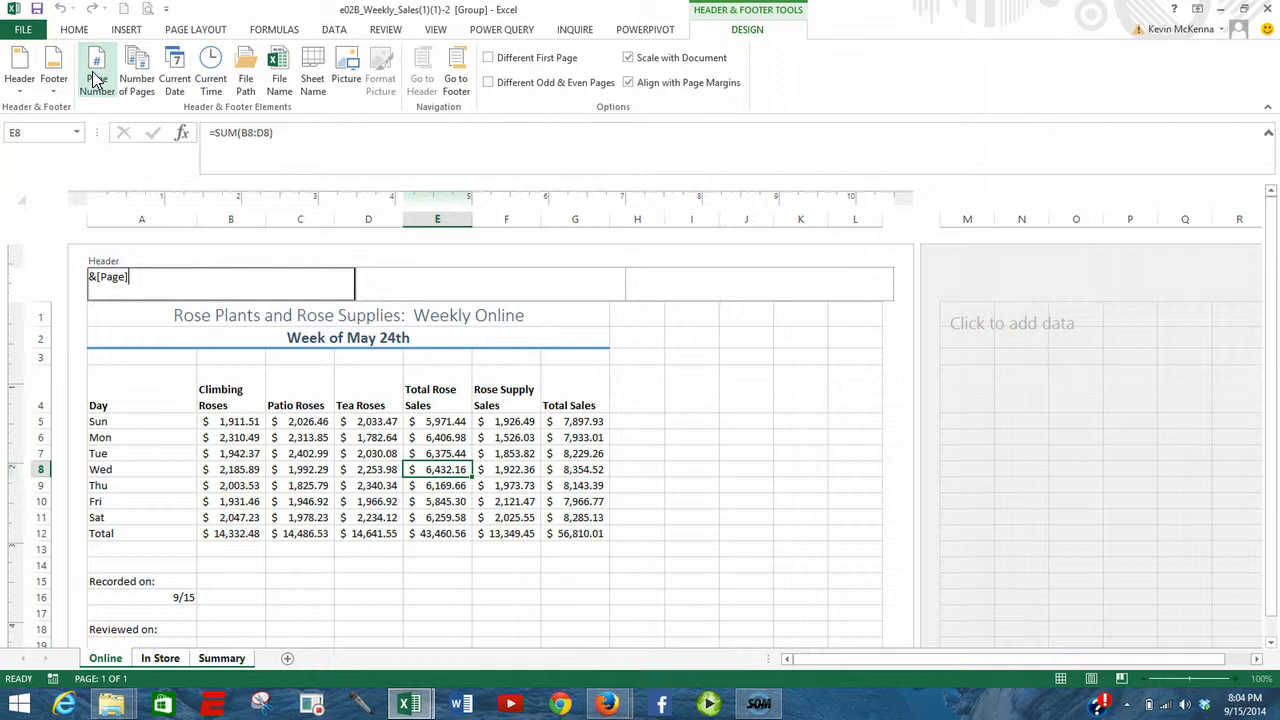
{"action": "left_click", "coordinate": [518, 288]}
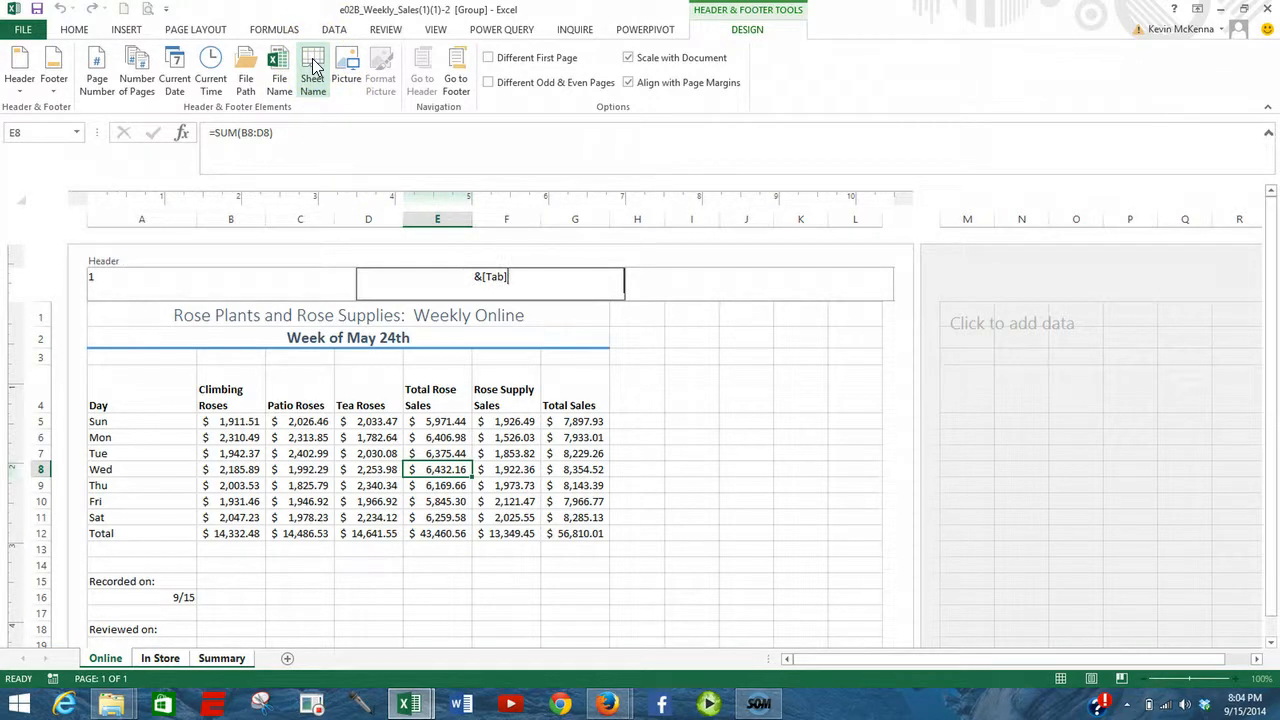
- Insert the file name in the center footer section and review the Online, In Store and Summary pages in the print preview
{"action": "left_click", "coordinate": [463, 72]}
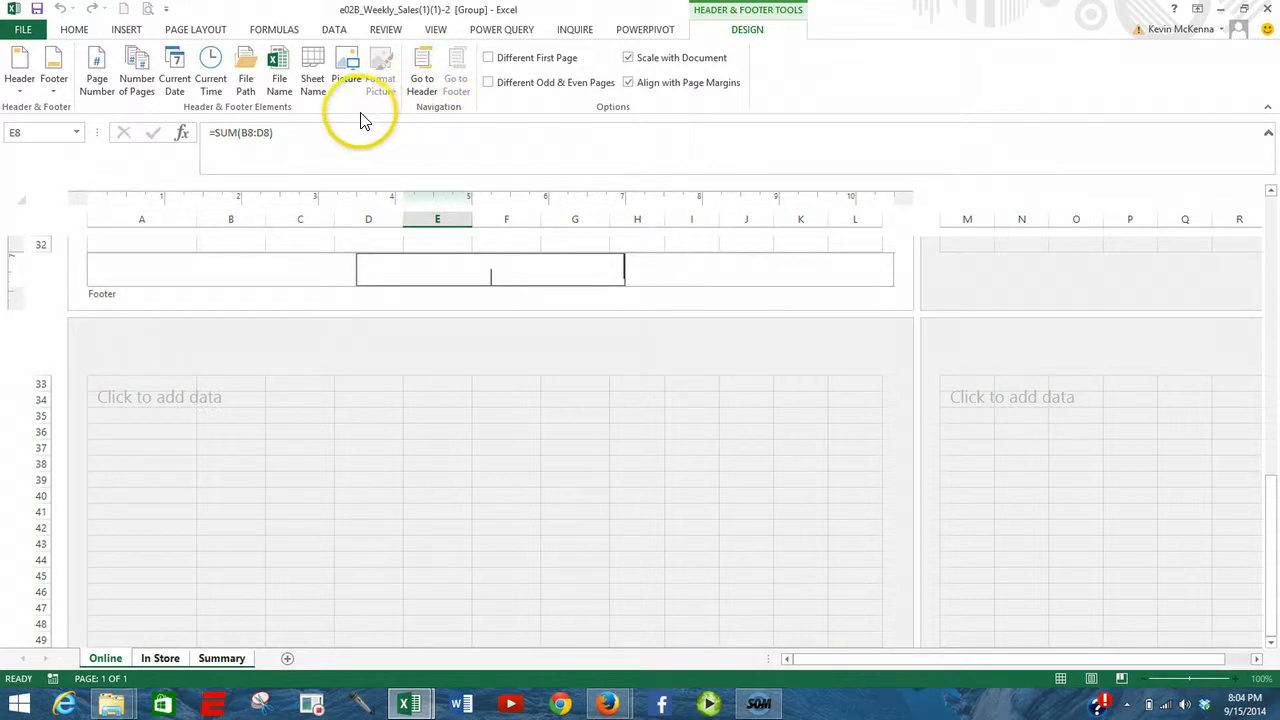
{"action": "left_click", "coordinate": [280, 74]}
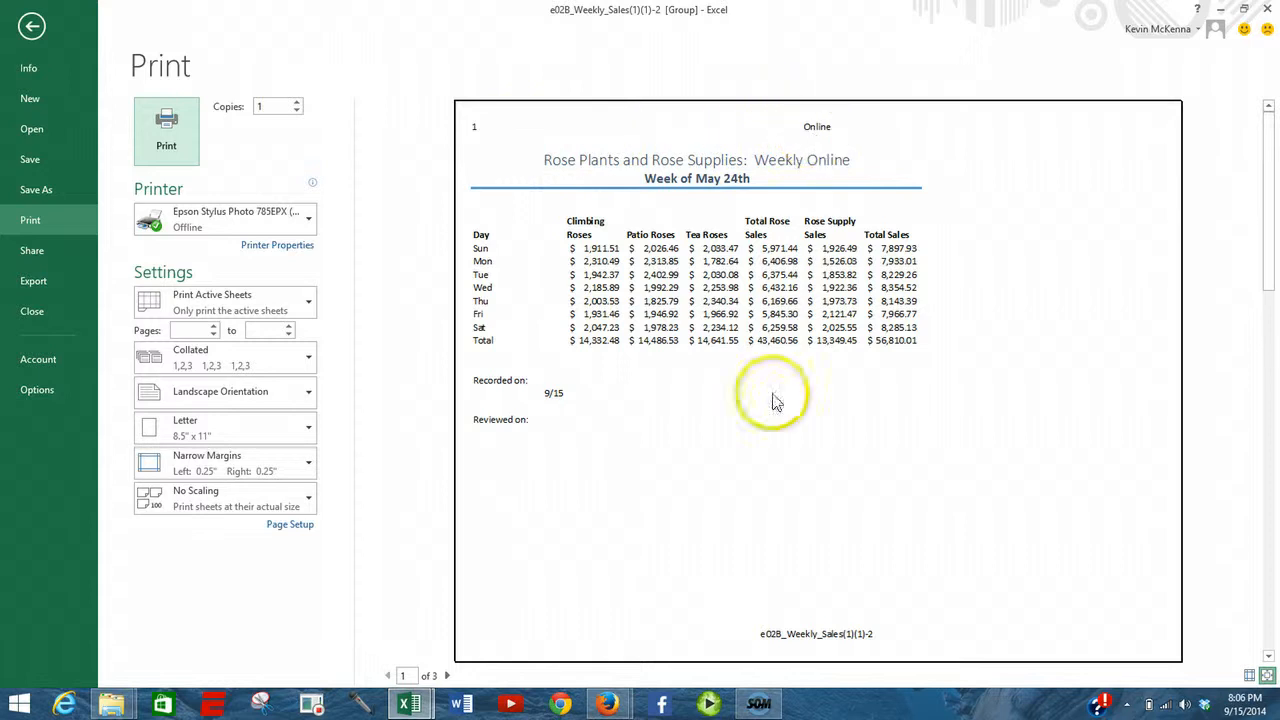
{"action": "left_click", "coordinate": [447, 676]}
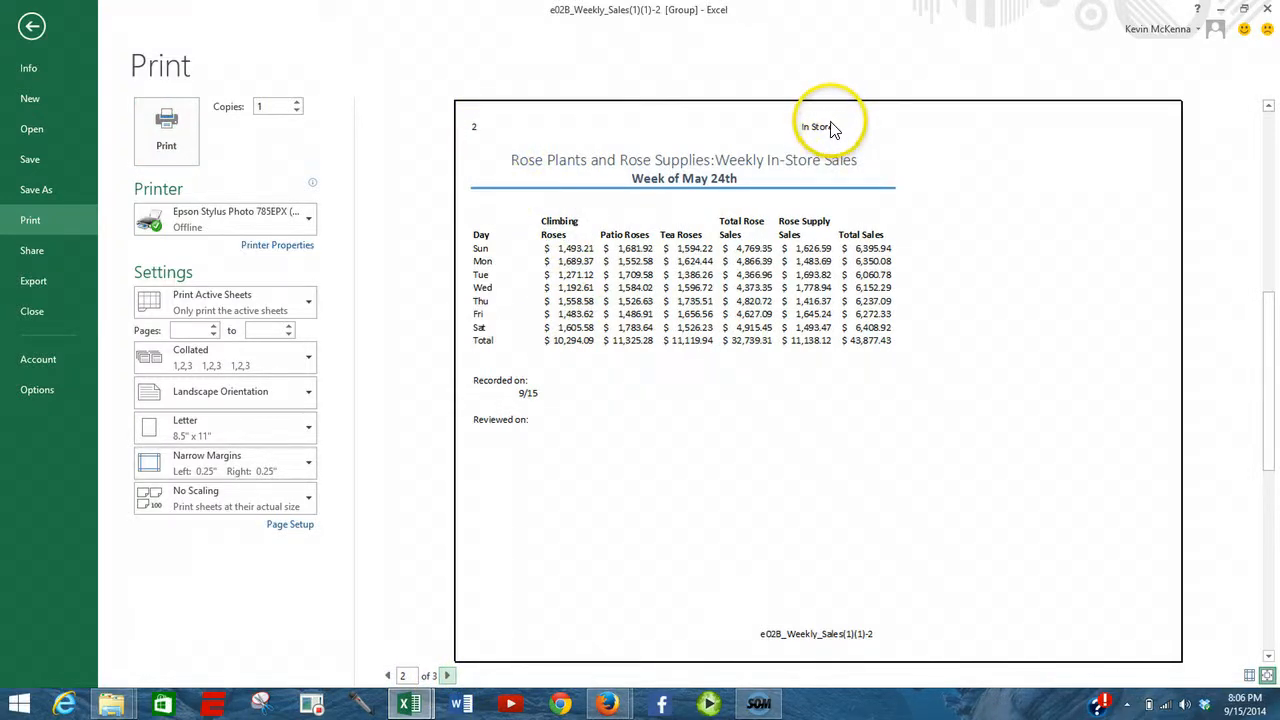
{"action": "left_click", "coordinate": [447, 677]}
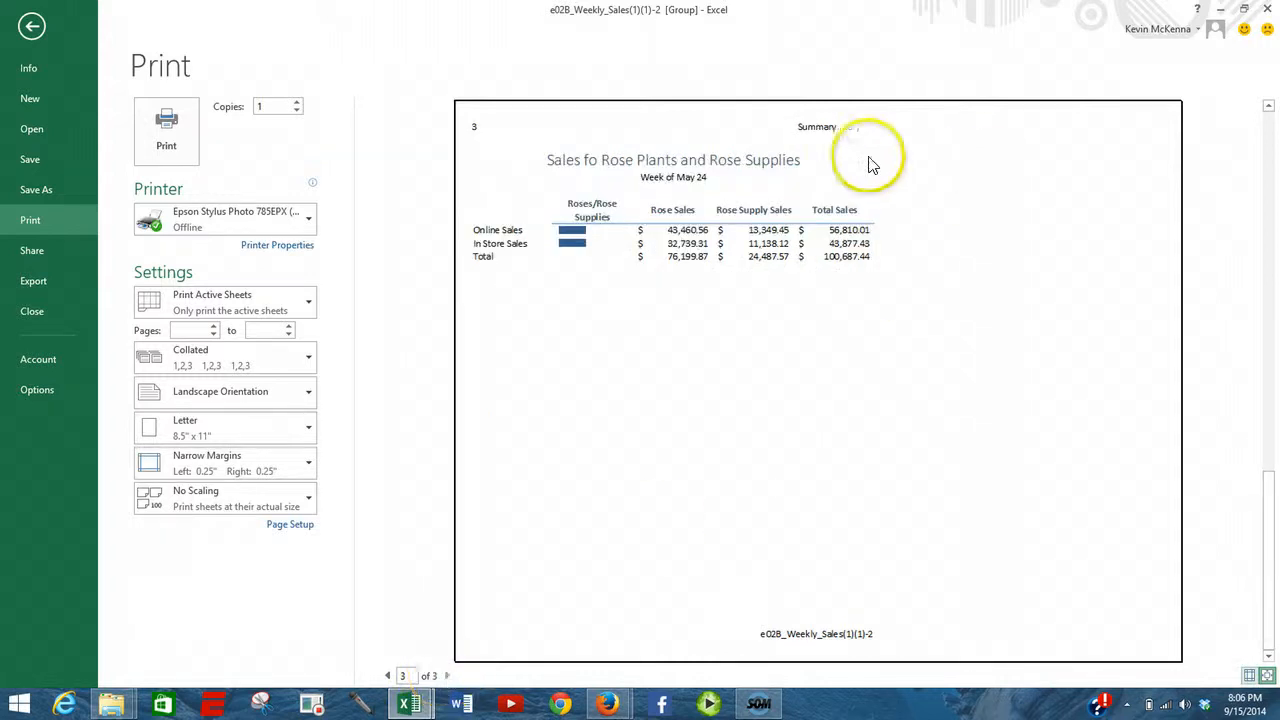